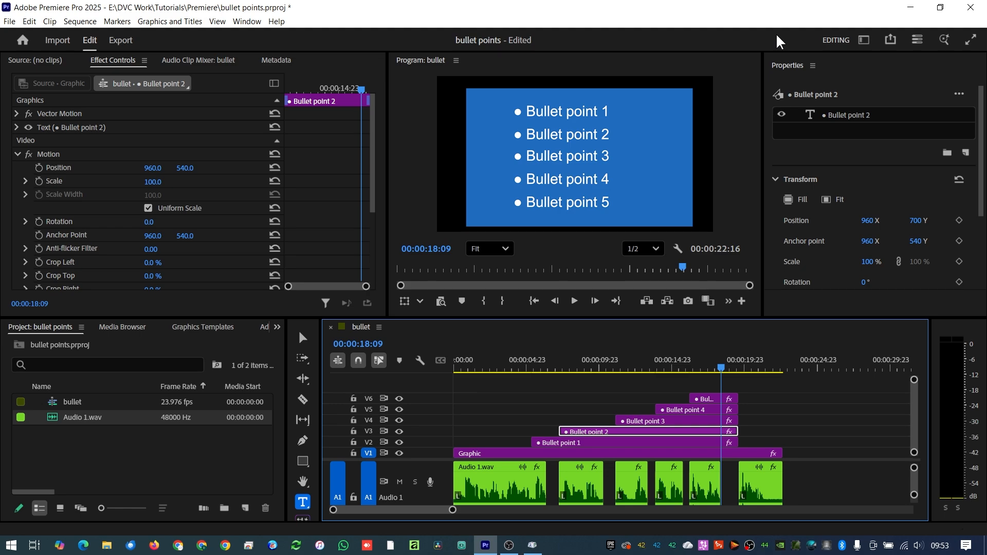
- Play the sequence from about 00:00:03:04 to review how the bullet points appear in time with the narration
{"action": "left_click_drag", "start_coordinate": [474, 364], "coordinate": [506, 364]}
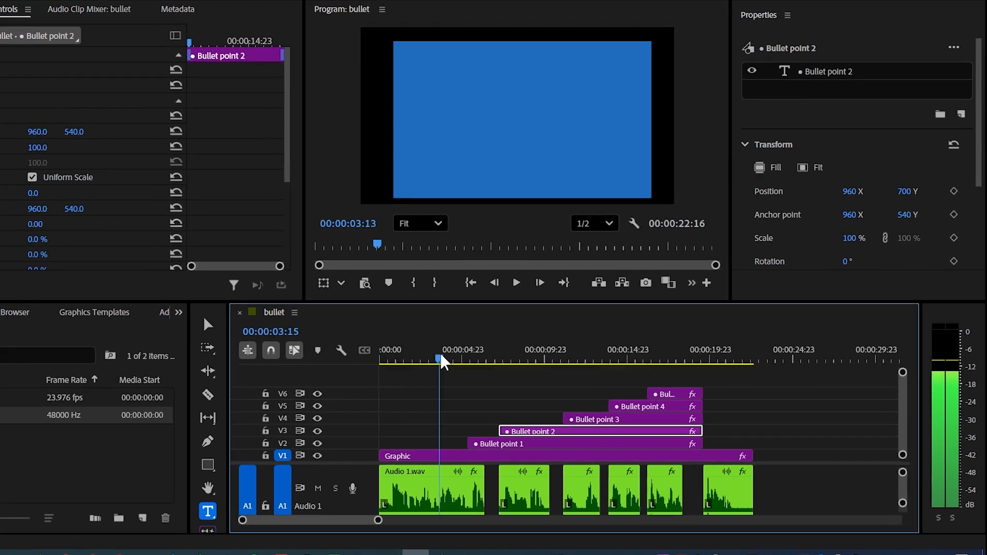
{"action": "mouse_move", "coordinate": [441, 358]}
{"action": "left_mouse_down"}
{"action": "mouse_move", "coordinate": [487, 357]}
{"action": "mouse_move", "coordinate": [433, 357]}
{"action": "left_mouse_up"}
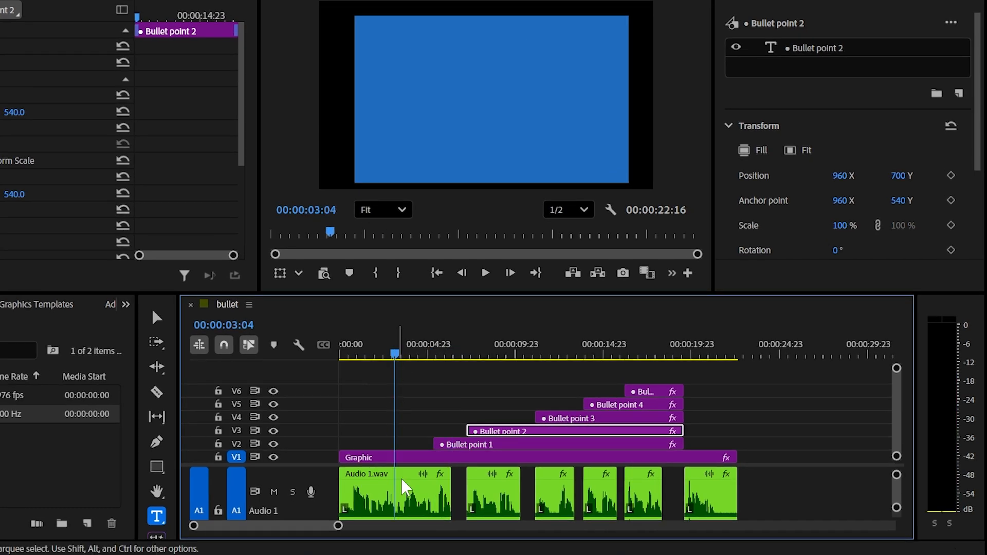
{"action": "key", "text": "space"}
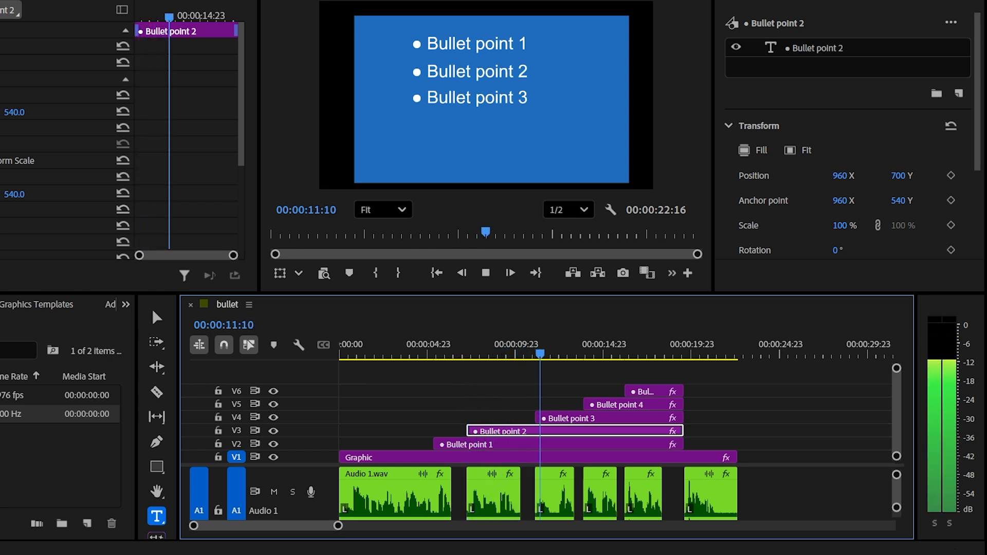
{"action": "key", "text": "space"}
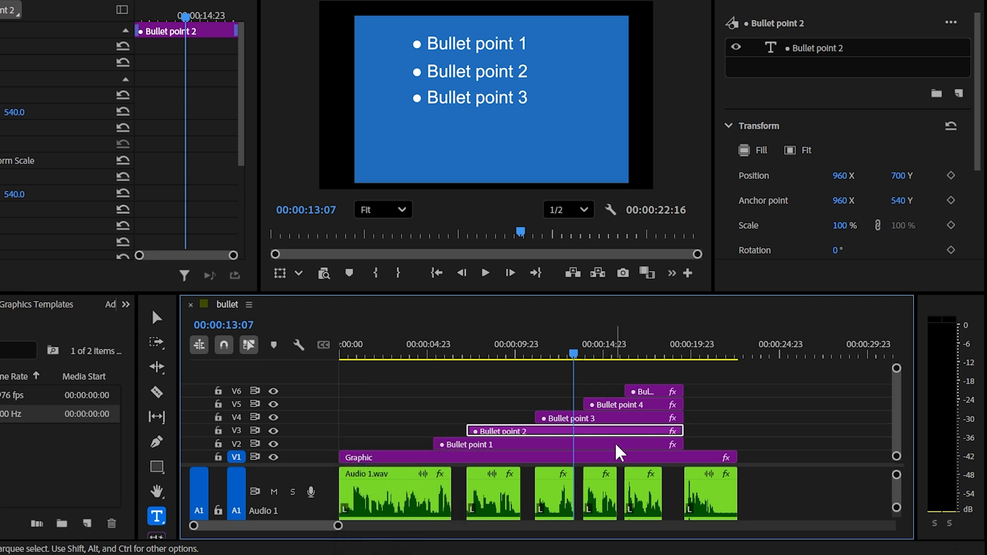
- Move the playhead to 00:00:17:00 and fine-tune the vertical position of Bullet point 4, leaving it at 1010
{"action": "left_click", "coordinate": [499, 443]}
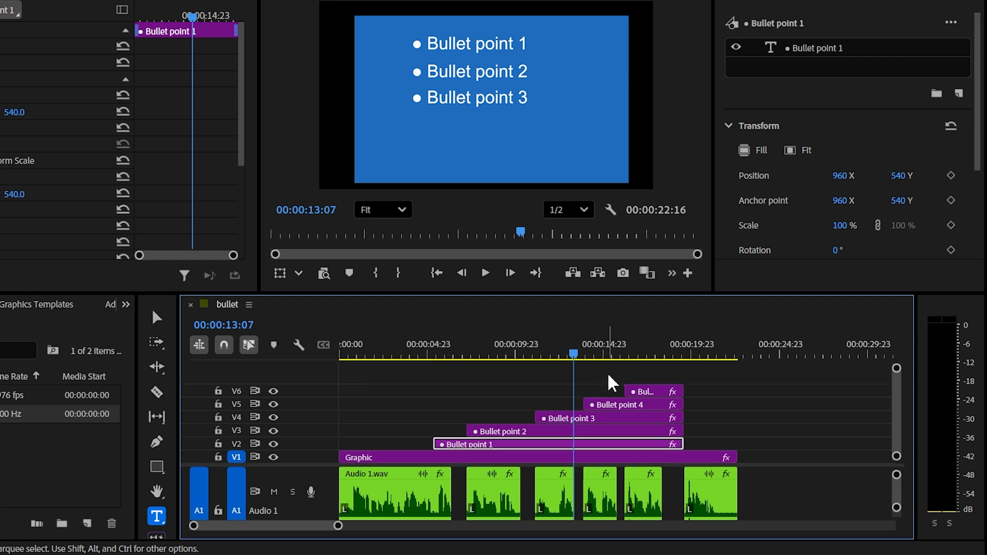
{"action": "left_click_drag", "start_coordinate": [578, 355], "coordinate": [640, 358]}
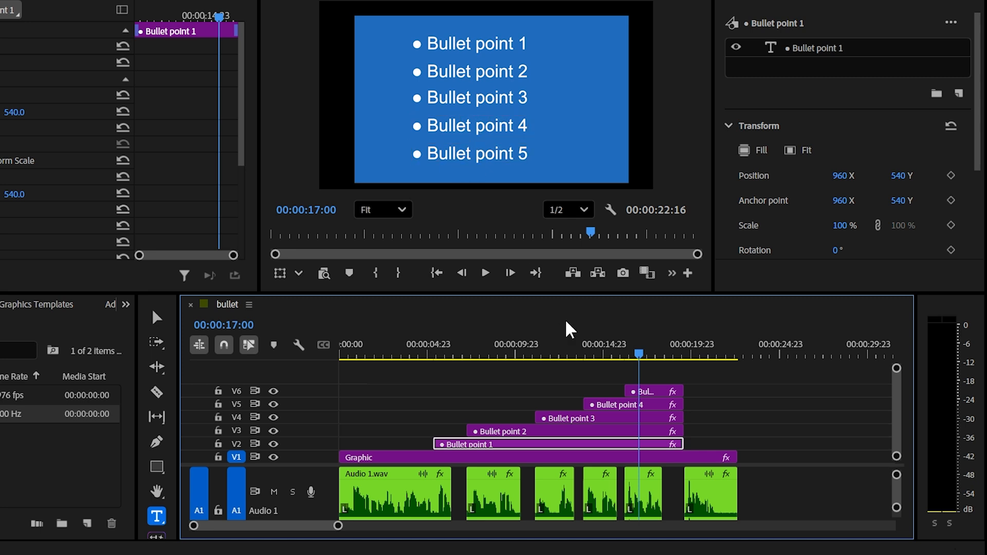
{"action": "left_click", "coordinate": [616, 407]}
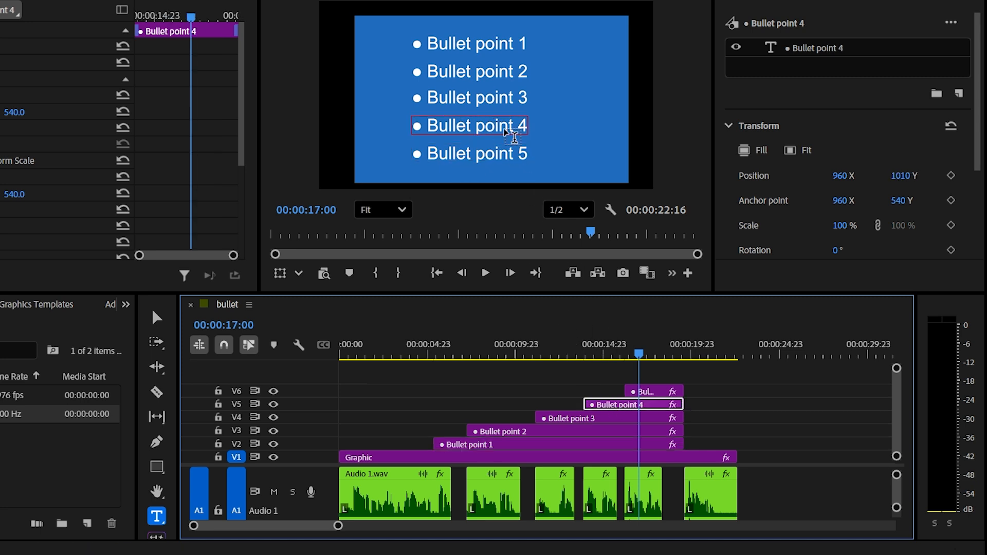
{"action": "left_click", "coordinate": [157, 319]}
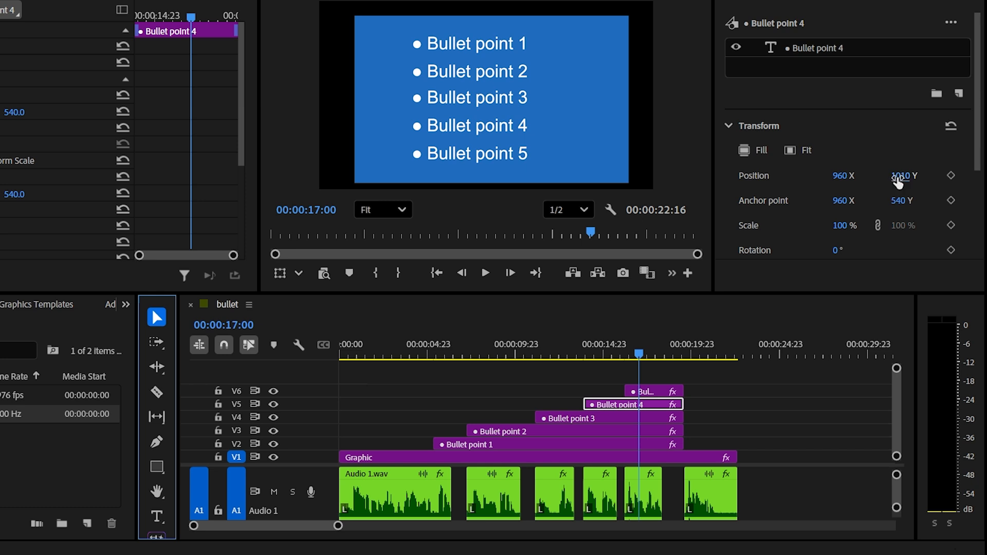
{"action": "left_click_drag", "start_coordinate": [901, 176], "coordinate": [905, 176]}
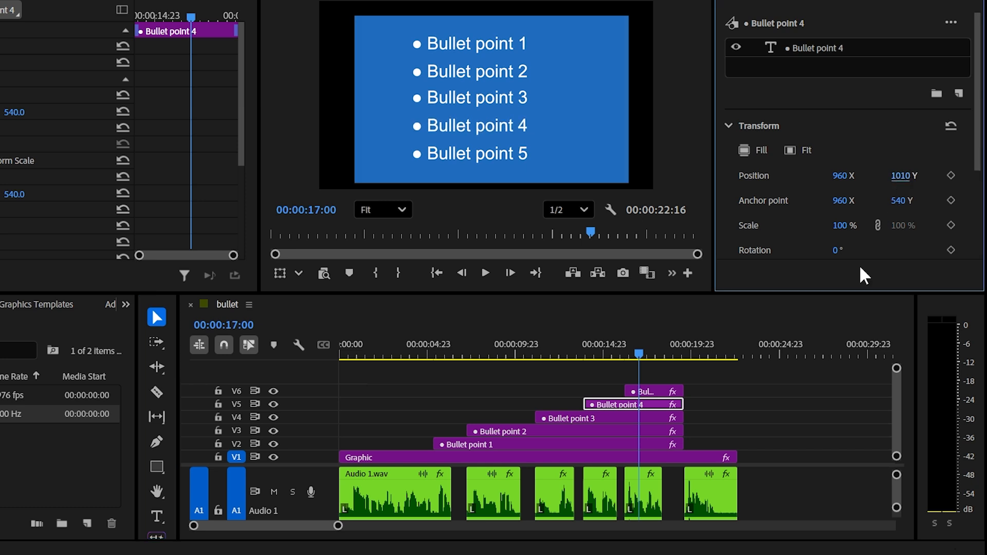
- Nudge the Bullet point 3 text down to a vertical position of 851
{"action": "left_click", "coordinate": [586, 417]}
{"action": "left_click", "coordinate": [889, 174]}
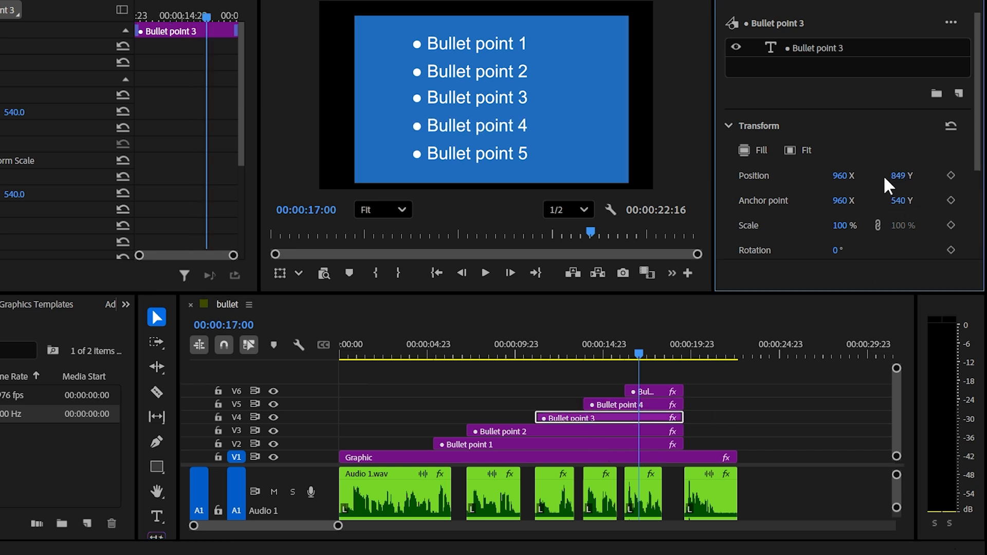
{"action": "left_click_drag", "start_coordinate": [899, 179], "coordinate": [902, 175]}
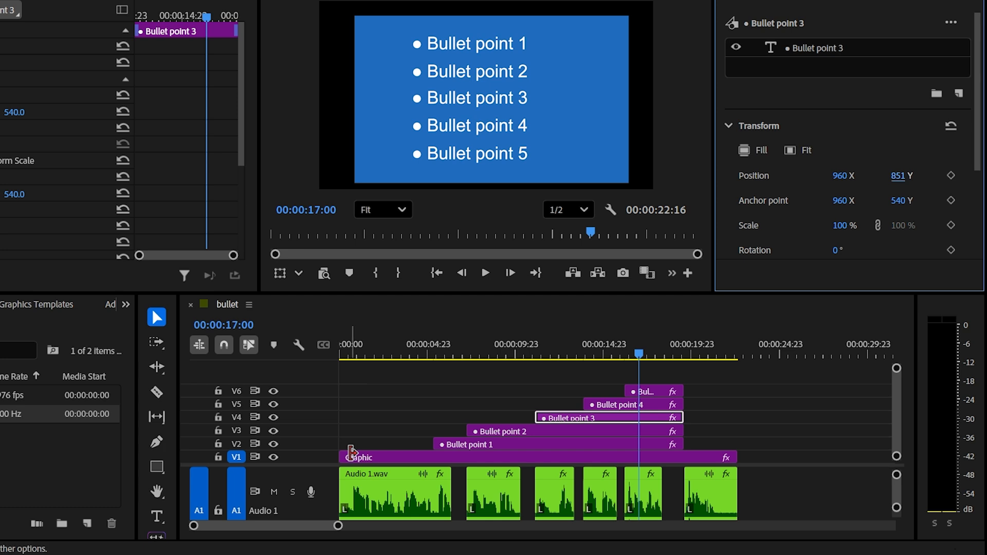
- Apply the default transition to both ends of the blue background Graphic clip on V1
{"action": "left_click", "coordinate": [403, 456]}
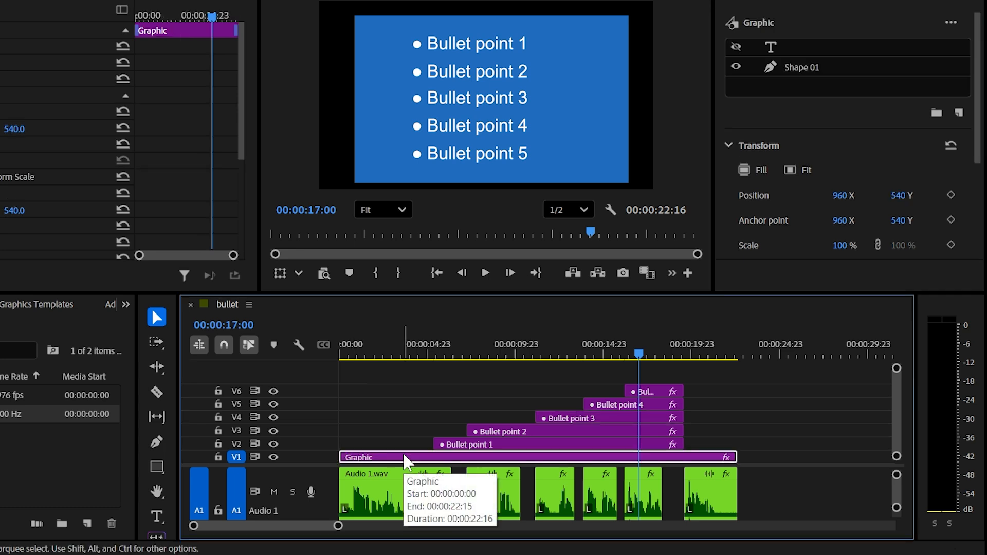
{"action": "key", "text": "ctrl+d"}
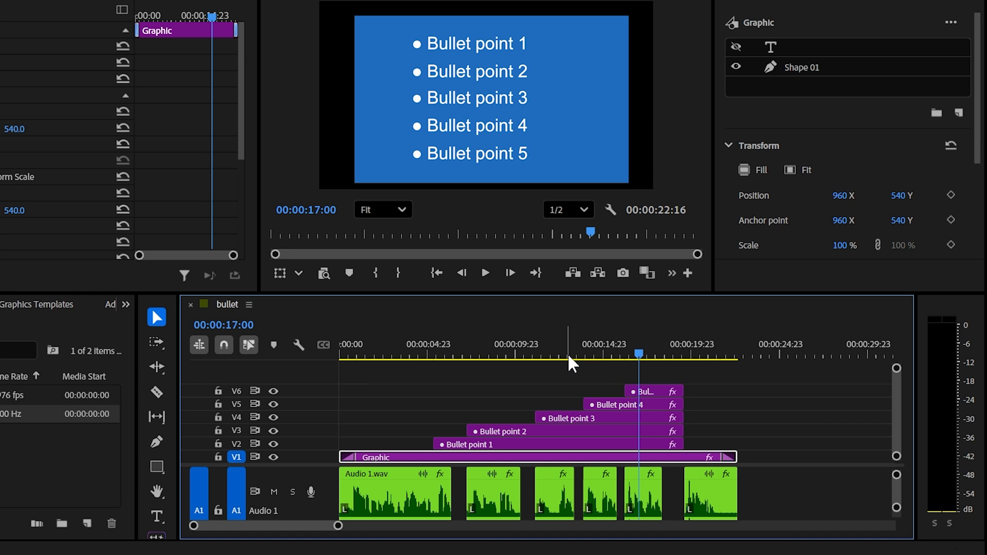
{"action": "left_click", "coordinate": [662, 353]}
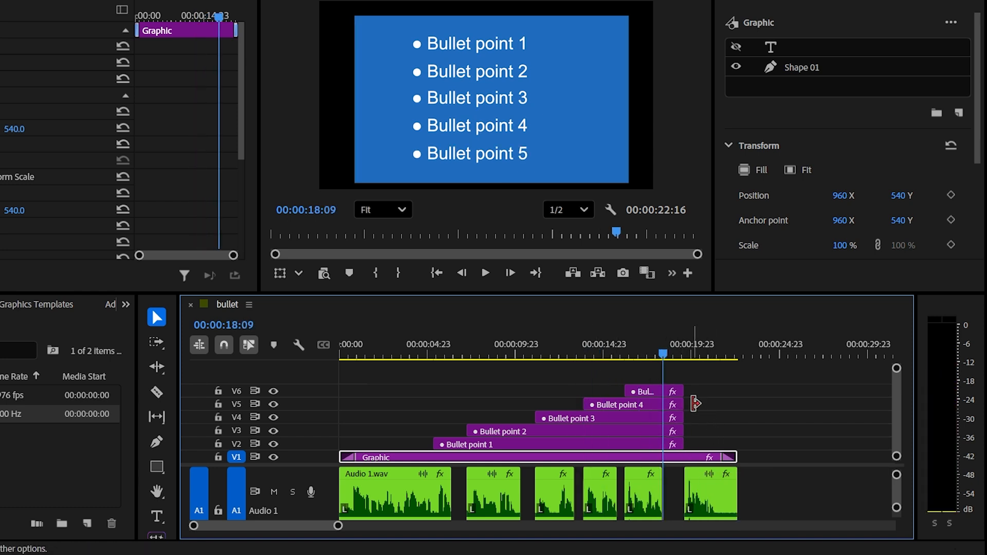
{"action": "mouse_move", "coordinate": [662, 355]}
{"action": "left_mouse_down"}
{"action": "mouse_move", "coordinate": [528, 365]}
{"action": "mouse_move", "coordinate": [669, 369]}
{"action": "left_mouse_up"}
- Select the end edit points of all five bullet clips and apply the default transition to them
{"action": "left_click", "coordinate": [677, 391]}
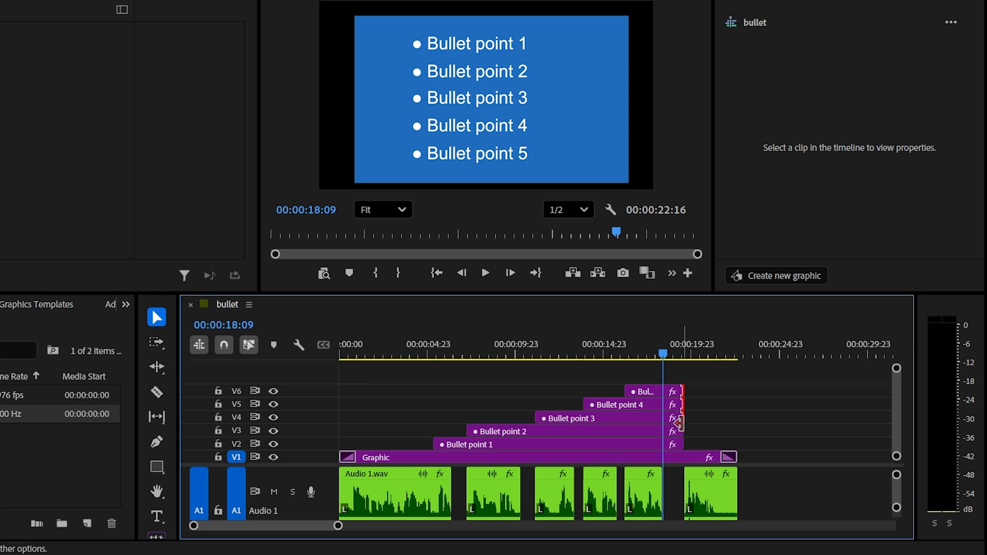
{"action": "left_click_drag", "start_coordinate": [679, 423], "coordinate": [707, 443]}
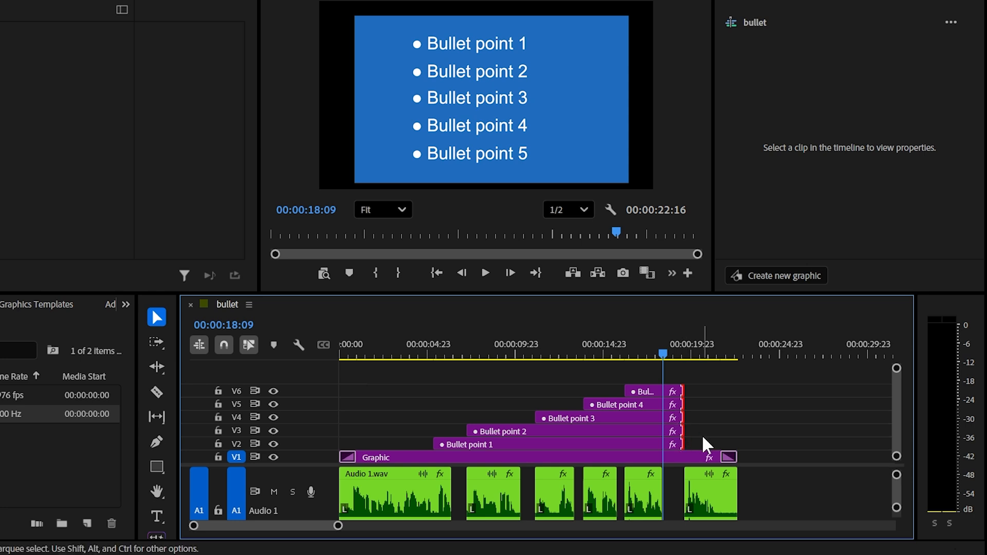
{"action": "key", "text": "ctrl+d"}
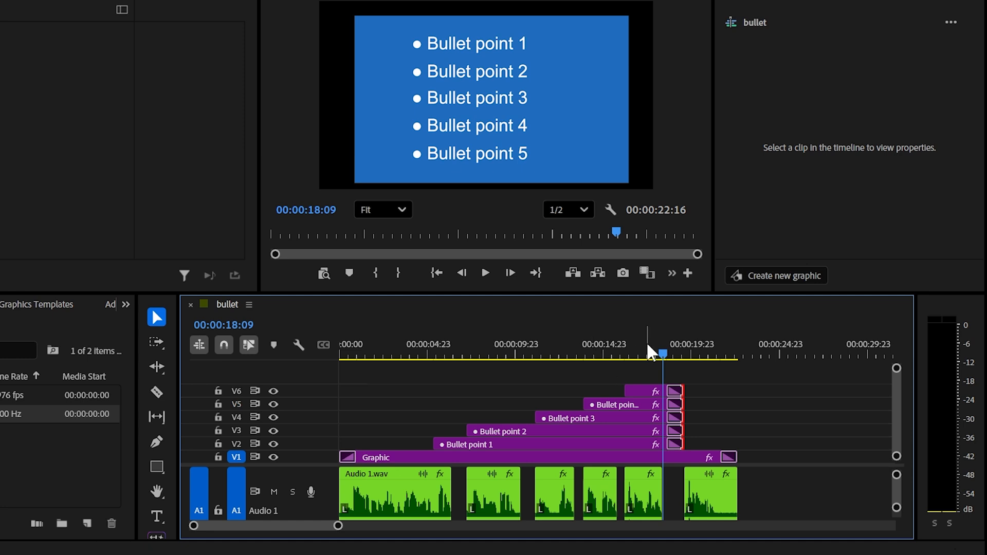
{"action": "mouse_move", "coordinate": [647, 345]}
{"action": "left_mouse_down"}
{"action": "mouse_move", "coordinate": [544, 356]}
{"action": "mouse_move", "coordinate": [653, 345]}
{"action": "left_mouse_up"}
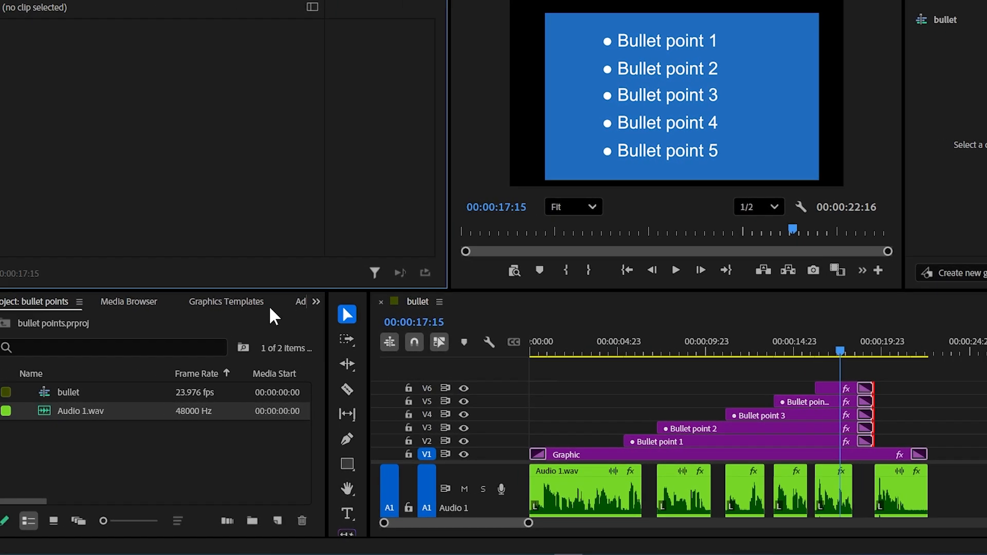
- Browse the graphics templates available under My Templates
{"action": "left_click", "coordinate": [195, 302]}
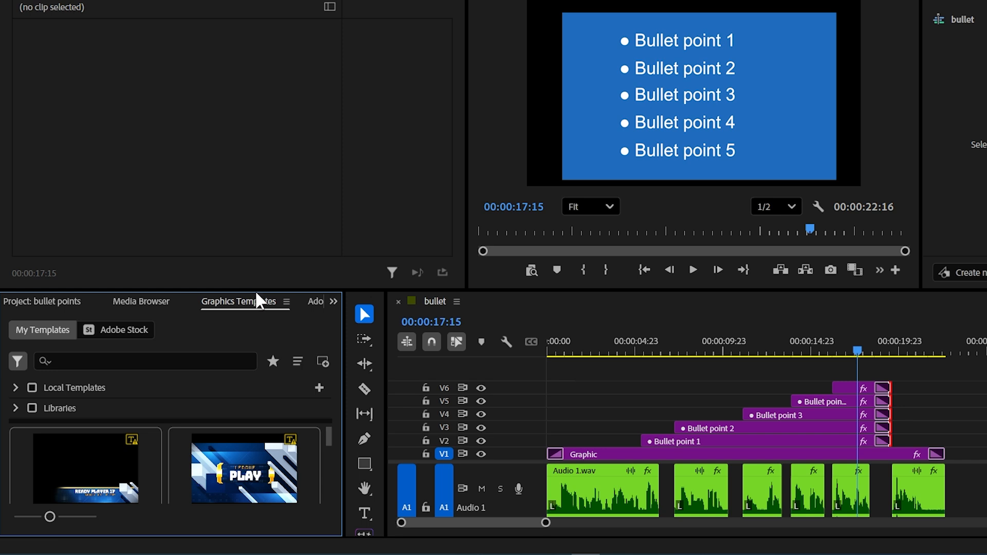
{"action": "left_click_drag", "start_coordinate": [257, 291], "coordinate": [264, 209]}
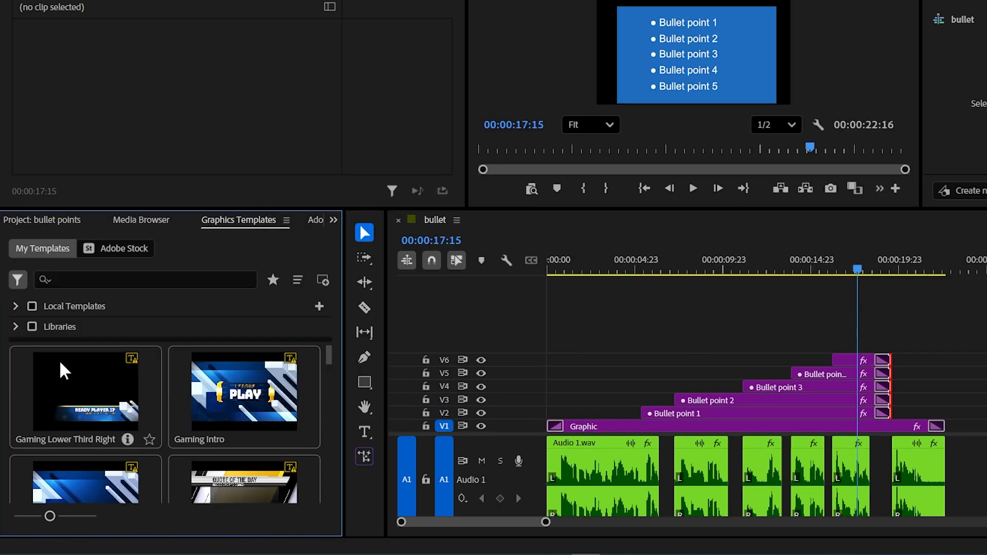
{"action": "scroll", "coordinate": [114, 431], "scroll_direction": "down", "scroll_amount": 1}
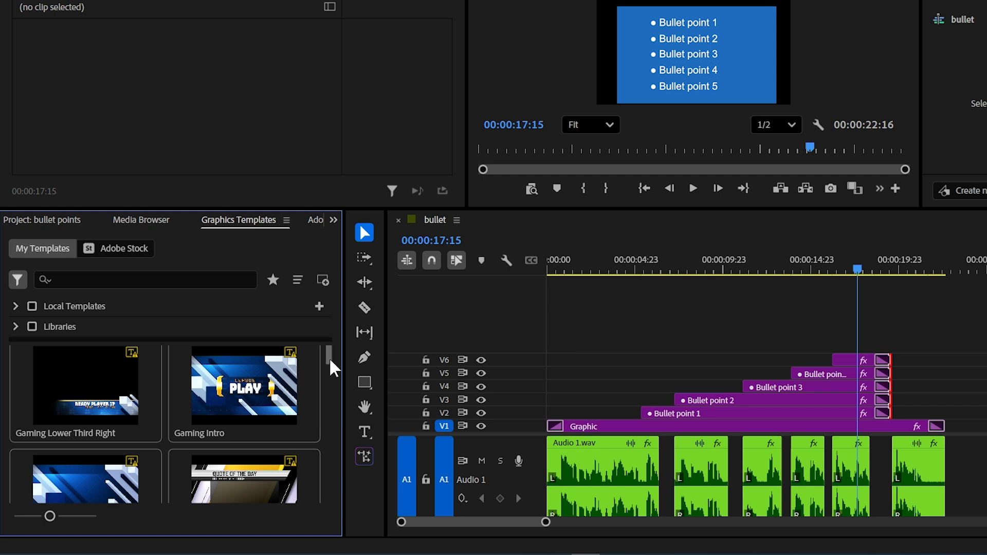
{"action": "left_click_drag", "start_coordinate": [329, 357], "coordinate": [310, 318]}
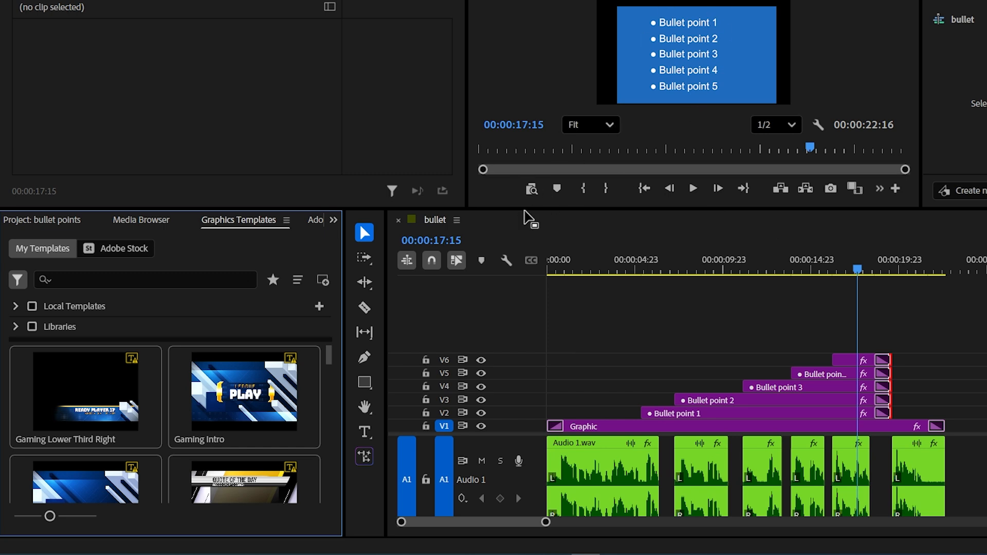
{"action": "left_click_drag", "start_coordinate": [530, 209], "coordinate": [526, 259]}
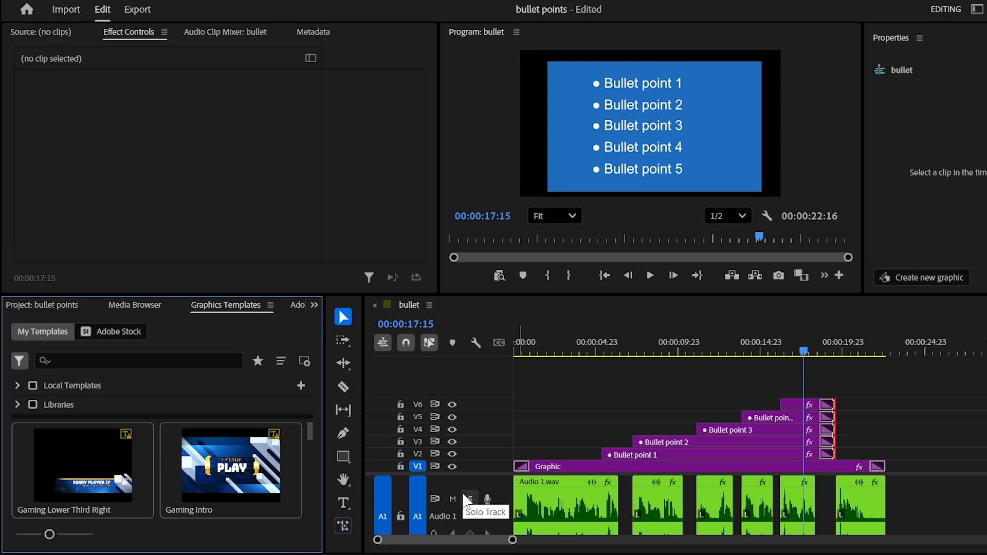
- Duplicate all the Audio 1.wav clips further along the same track, starting at about 00:00:27:11, and place the playhead there
{"action": "left_click_drag", "start_coordinate": [513, 542], "coordinate": [540, 543]}
{"action": "left_click_drag", "start_coordinate": [468, 544], "coordinate": [486, 543]}
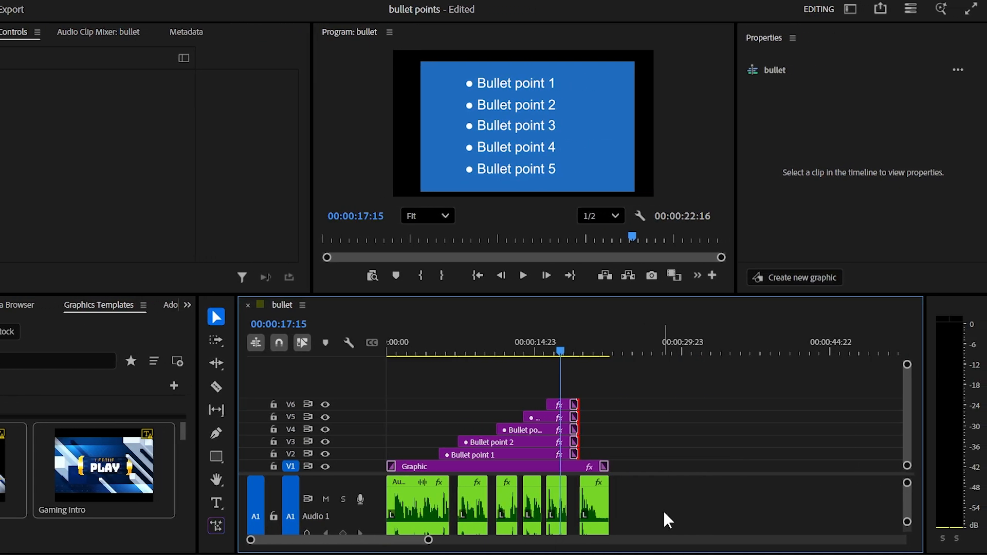
{"action": "left_click_drag", "start_coordinate": [718, 514], "coordinate": [686, 508]}
{"action": "left_click", "coordinate": [656, 344]}
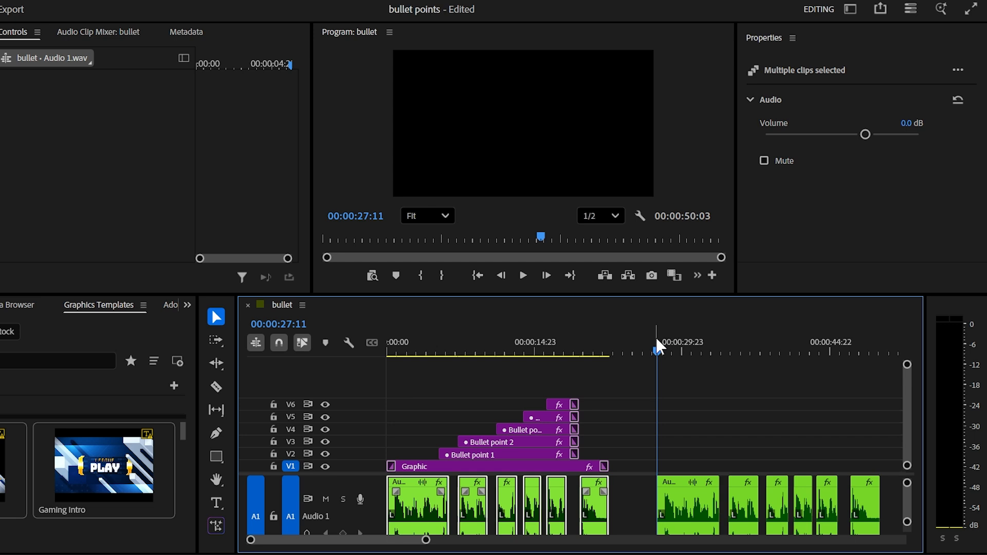
- Draw a blue rectangle across most of the frame and extend its clip to the end of the duplicated audio
{"action": "left_click", "coordinate": [216, 456]}
{"action": "left_click_drag", "start_coordinate": [407, 61], "coordinate": [637, 184]}
{"action": "mouse_move", "coordinate": [705, 466]}
{"action": "left_mouse_down"}
{"action": "mouse_move", "coordinate": [895, 471]}
{"action": "mouse_move", "coordinate": [869, 471]}
{"action": "left_mouse_up"}
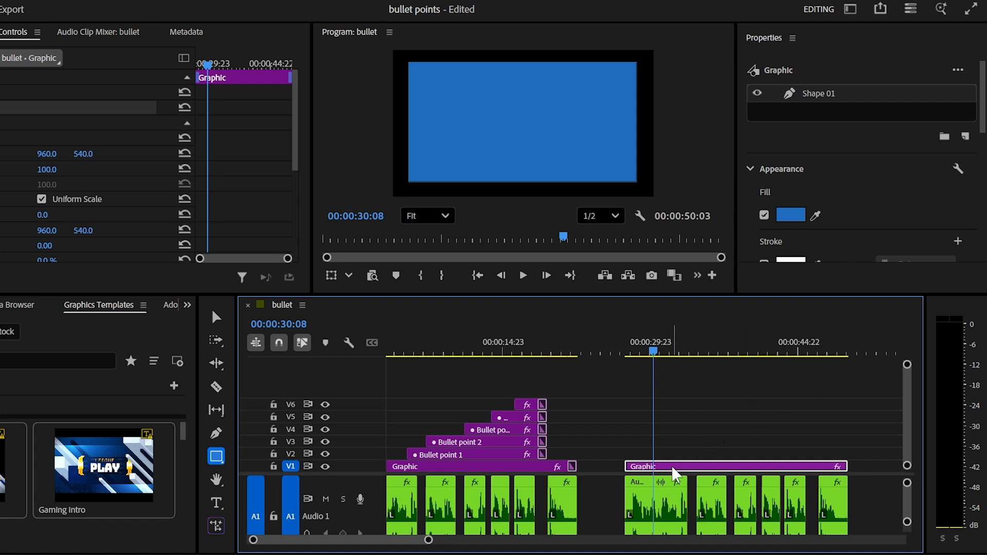
- Add the text "Bullet point 1" near the upper-left corner of the blue rectangle
{"action": "left_click", "coordinate": [216, 505]}
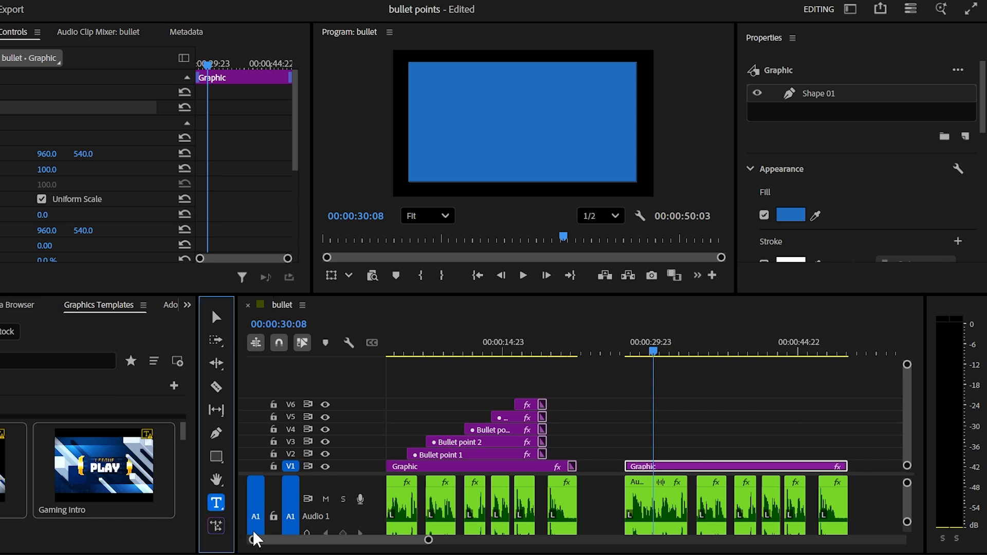
{"action": "left_click", "coordinate": [443, 81]}
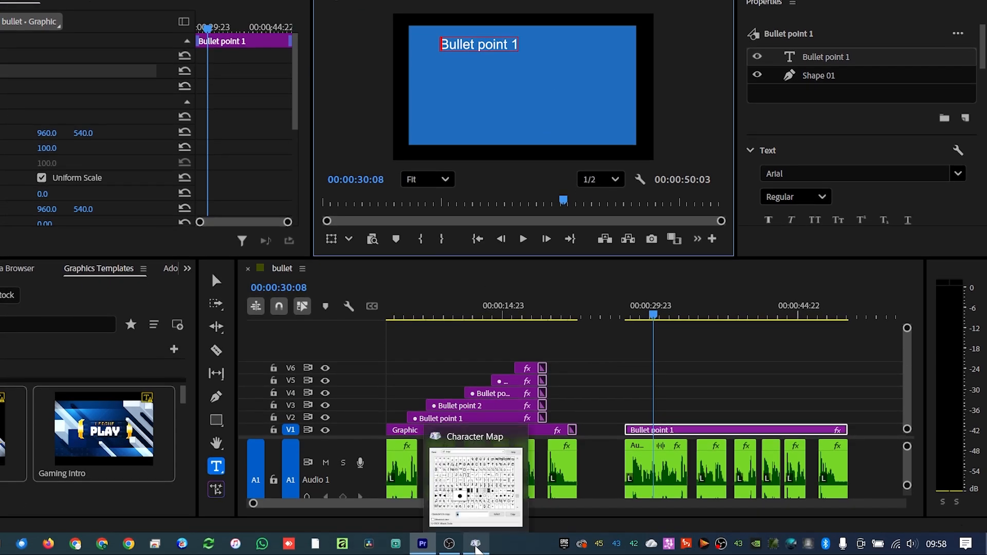
- Switch to the Windows Character Map, finding it with a system search for "ch"
{"action": "left_click", "coordinate": [476, 549]}
{"action": "key", "text": "super"}
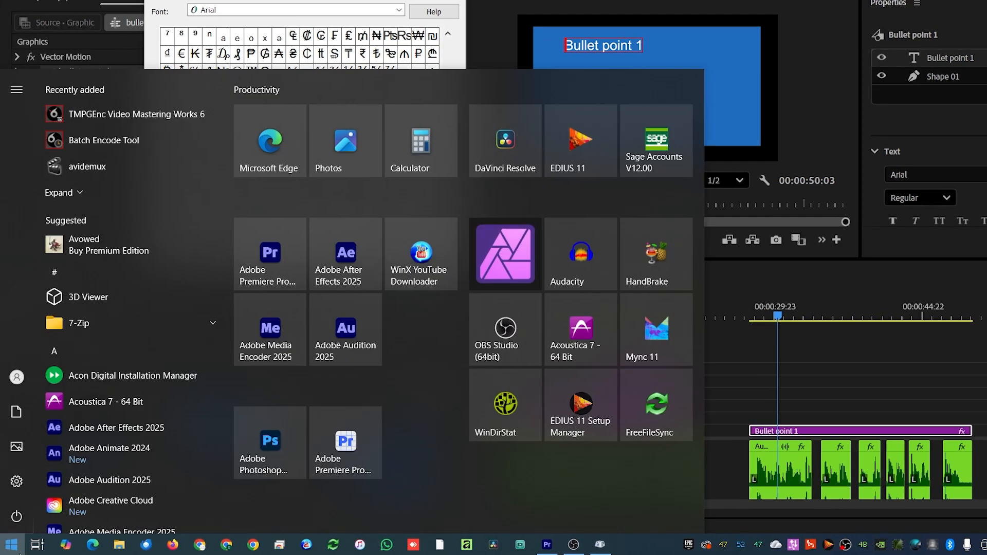
{"action": "type", "text": "ch"}
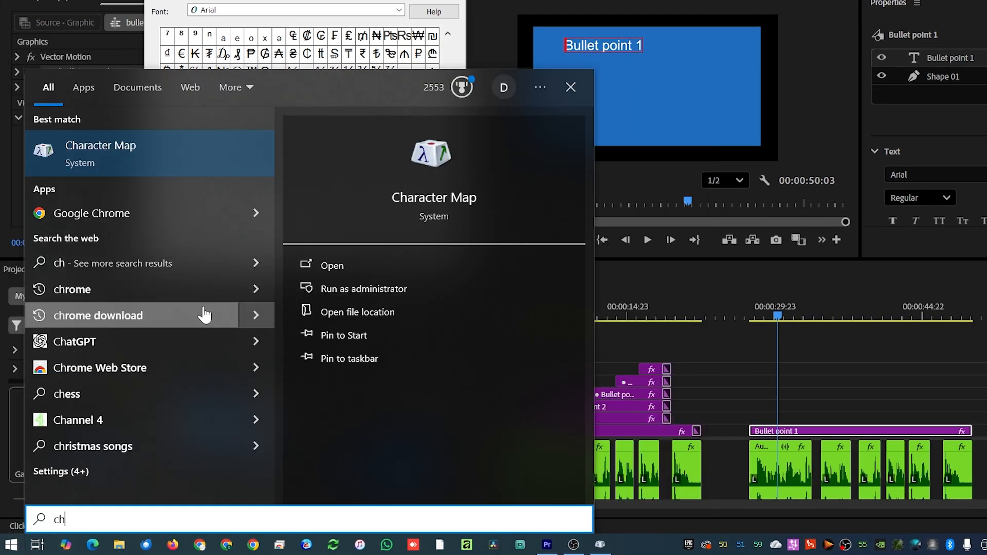
{"action": "key", "text": "Return"}
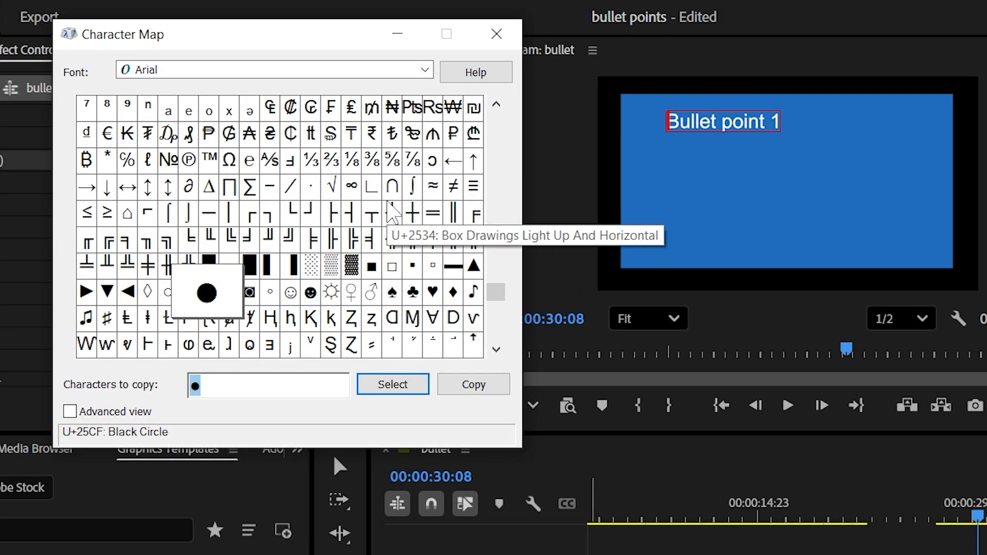
- Replace the black circle with the Black Right-Pointing Pointer (U+25BA) from the Arial characters and copy it
{"action": "mouse_move", "coordinate": [498, 295]}
{"action": "left_mouse_down"}
{"action": "mouse_move", "coordinate": [498, 335]}
{"action": "mouse_move", "coordinate": [496, 246]}
{"action": "mouse_move", "coordinate": [482, 304]}
{"action": "left_mouse_up"}
{"action": "left_click", "coordinate": [211, 242]}
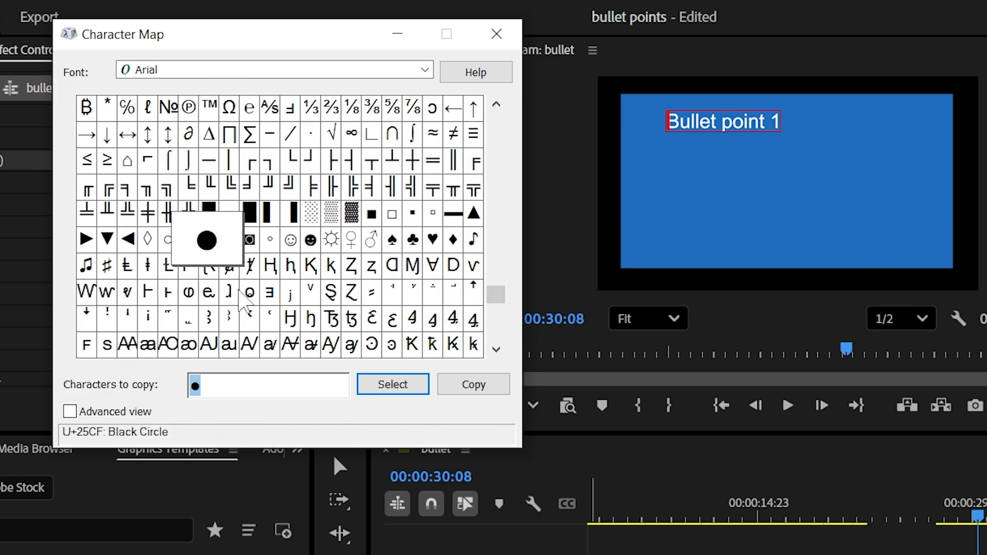
{"action": "key", "text": "Left"}
{"action": "key", "text": "Left"}
{"action": "key", "text": "Left"}
{"action": "key", "text": "Left"}
{"action": "key", "text": "Left"}
{"action": "key", "text": "Left"}
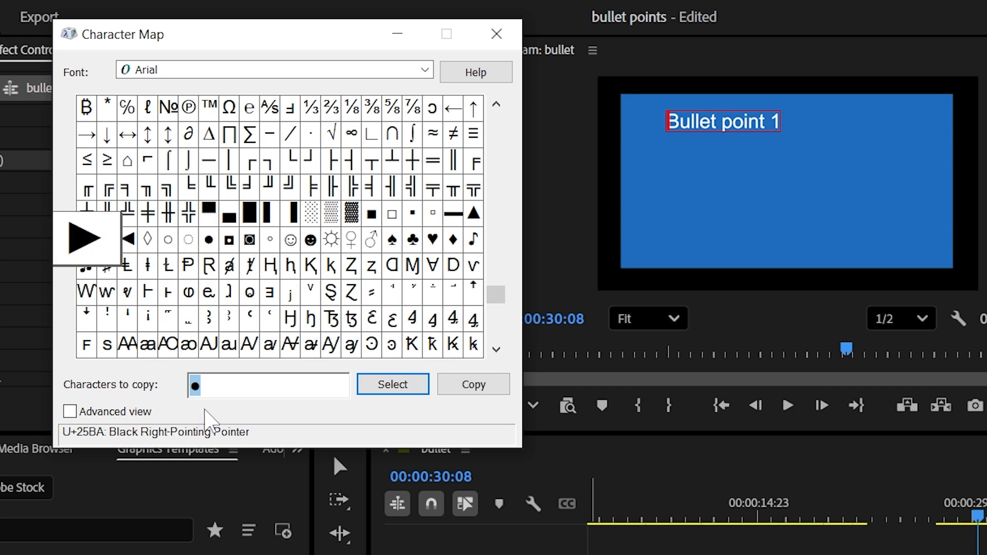
{"action": "left_click", "coordinate": [391, 386]}
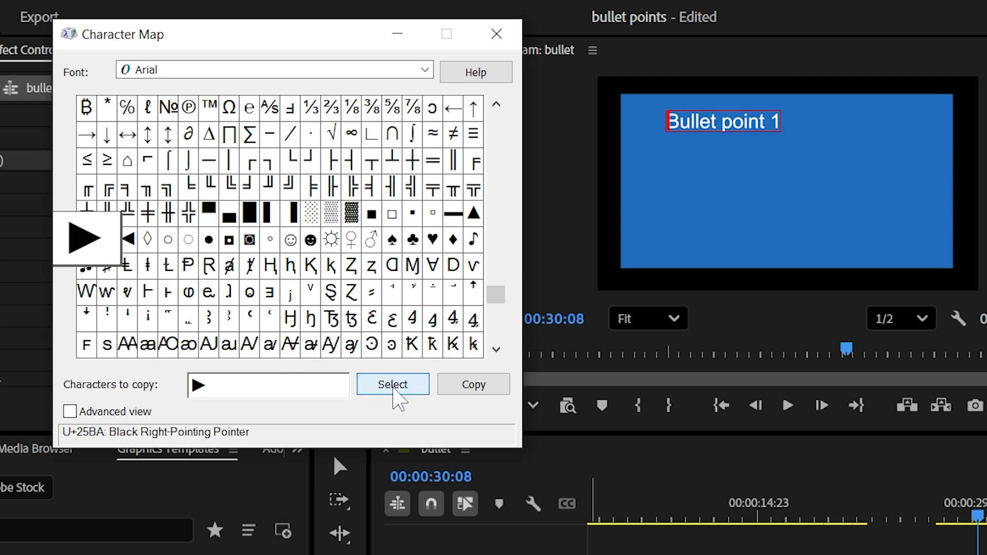
{"action": "left_click", "coordinate": [477, 388]}
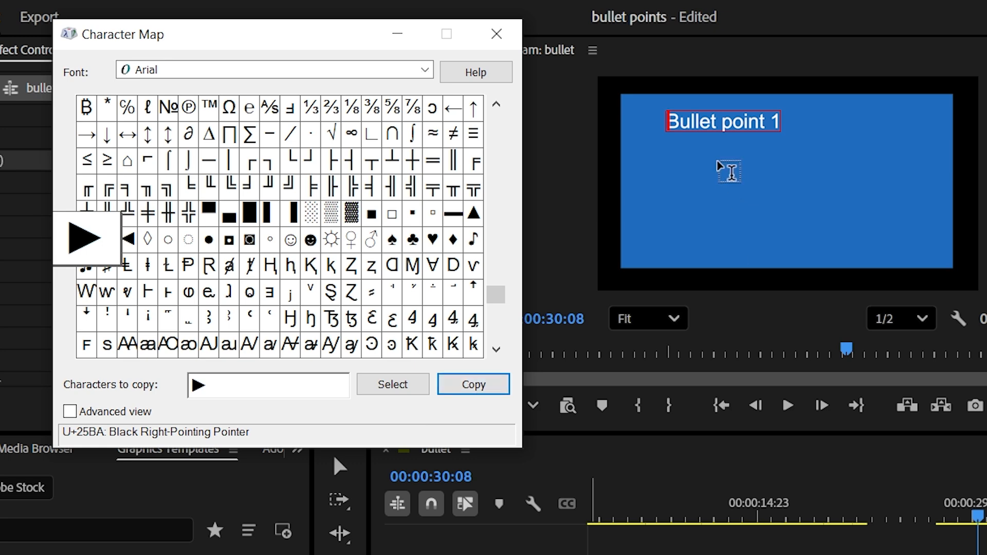
- Insert the copied right-pointing pointer symbol in front of the "Bullet point 1" text in the blue rectangle
{"action": "left_click", "coordinate": [673, 114]}
{"action": "left_click", "coordinate": [675, 121]}
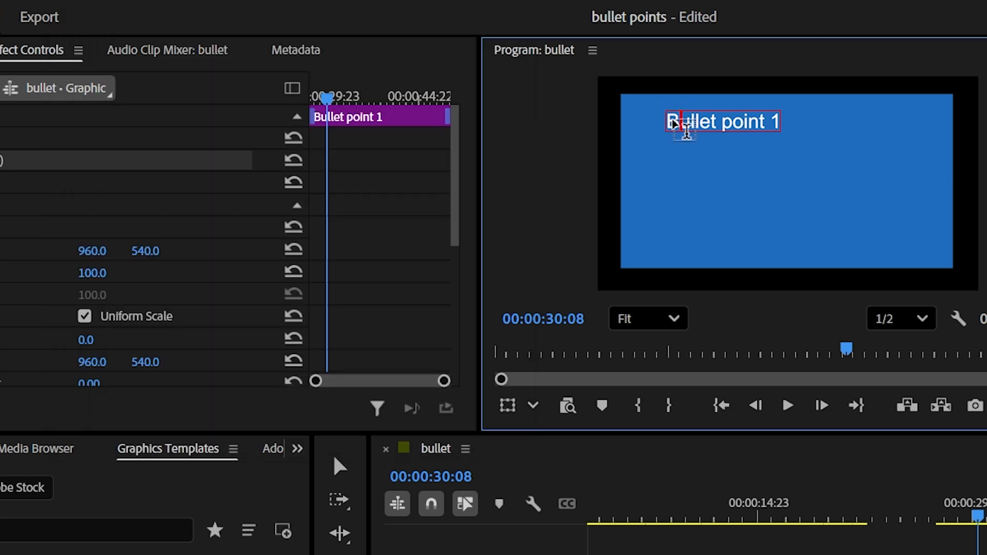
{"action": "key", "text": "Left"}
{"action": "key", "text": "ctrl+v"}
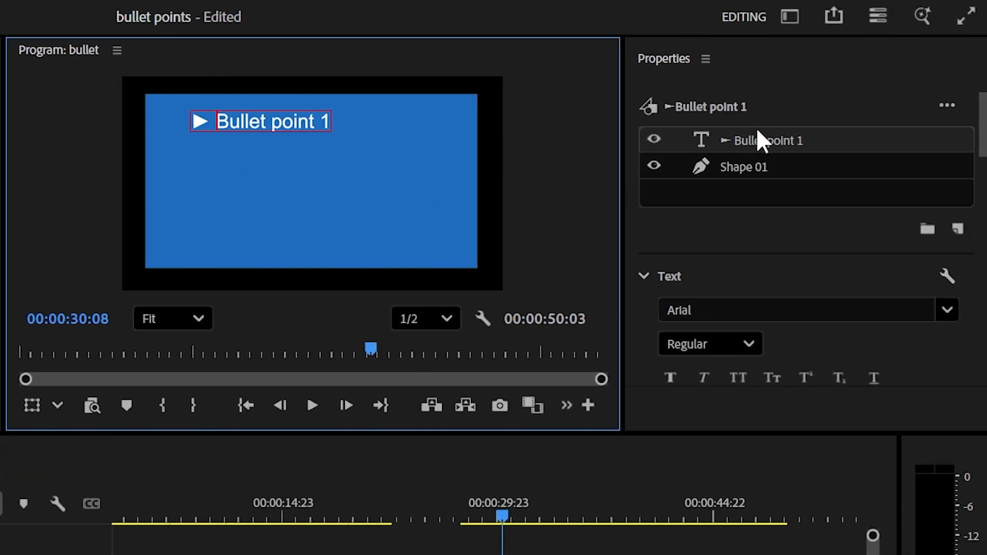
- Copy the whole "► Bullet point 1" text and paste it as four new text layers underneath in the blue rectangle
{"action": "left_click", "coordinate": [199, 117]}
{"action": "key", "text": "ctrl+a"}
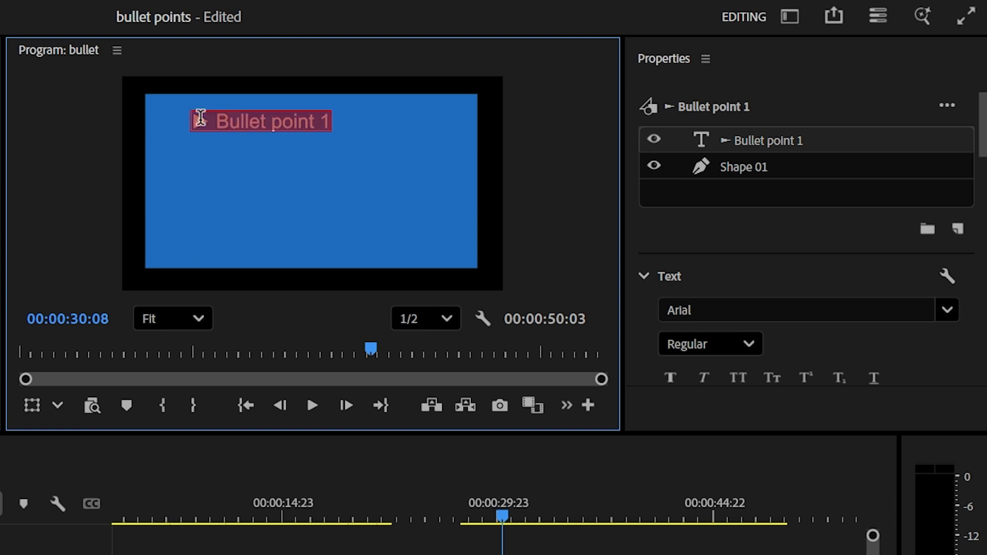
{"action": "left_click", "coordinate": [229, 175]}
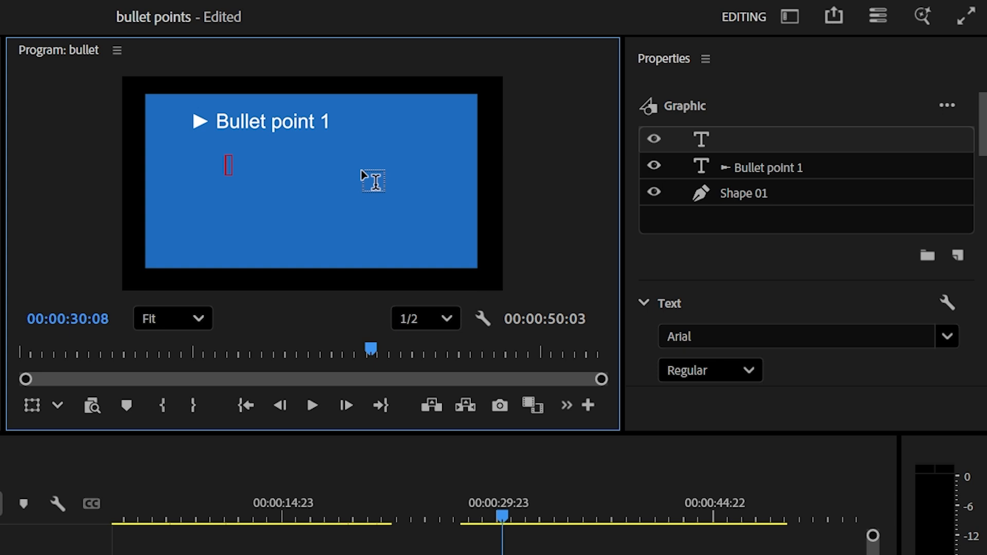
{"action": "key", "text": "ctrl+v"}
{"action": "left_click", "coordinate": [244, 203]}
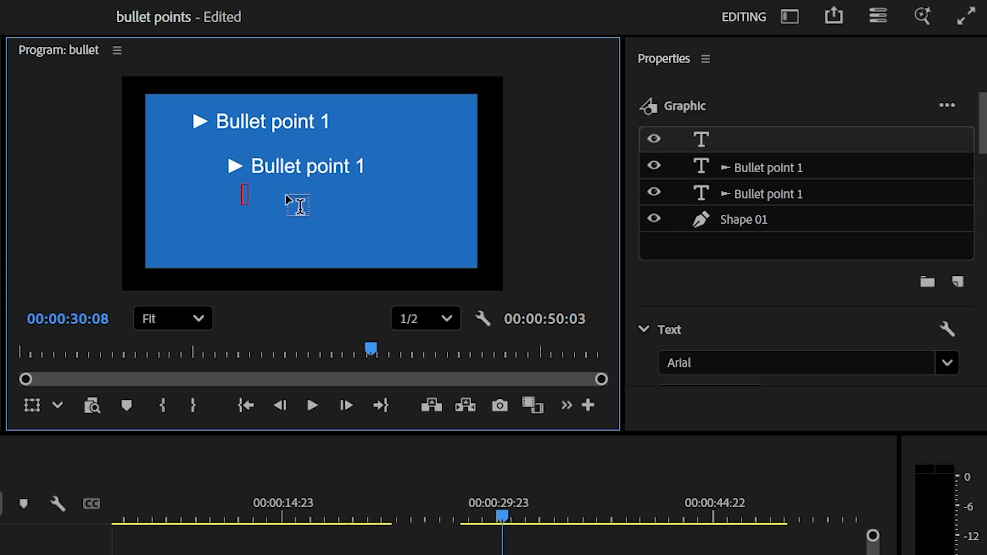
{"action": "key", "text": "ctrl+v"}
{"action": "left_click", "coordinate": [252, 226]}
{"action": "key", "text": "ctrl+v"}
{"action": "left_click", "coordinate": [237, 245]}
{"action": "key", "text": "ctrl+v"}
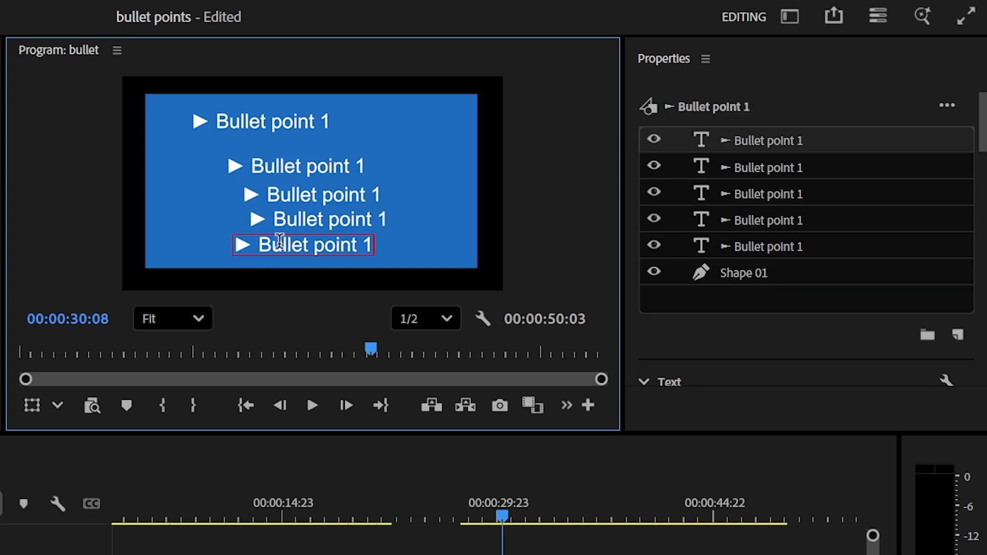
- Renumber the four pasted texts from top to bottom as Bullet point 2, 3, 4 and 5
{"action": "left_click", "coordinate": [354, 166]}
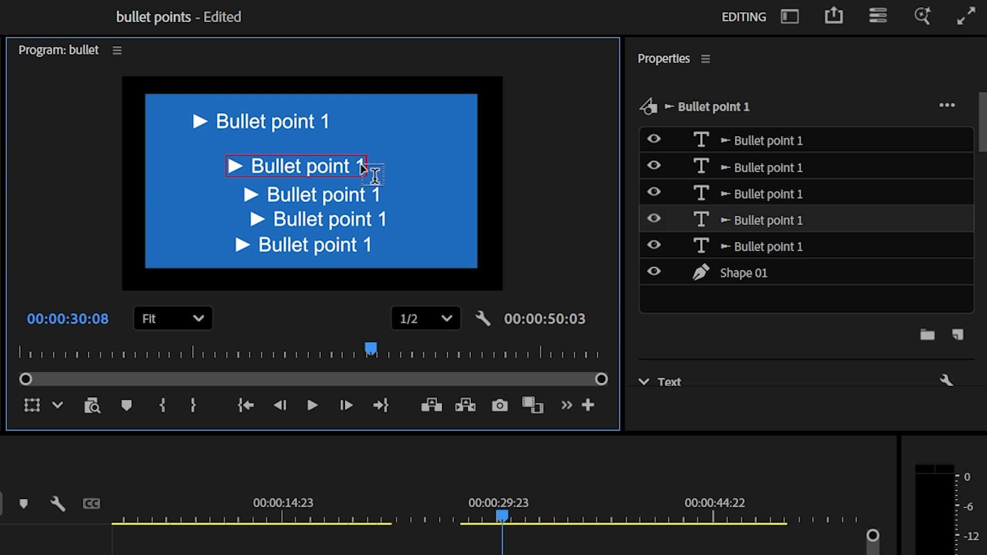
{"action": "left_click", "coordinate": [358, 163]}
{"action": "left_click_drag", "start_coordinate": [358, 163], "coordinate": [366, 170]}
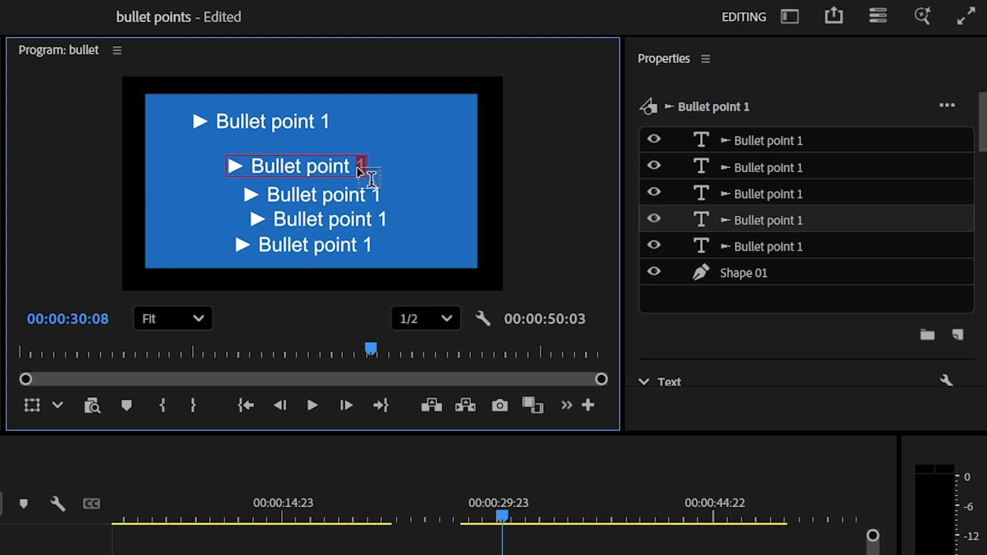
{"action": "type", "text": "2"}
{"action": "left_click", "coordinate": [378, 200]}
{"action": "double_click", "coordinate": [375, 196]}
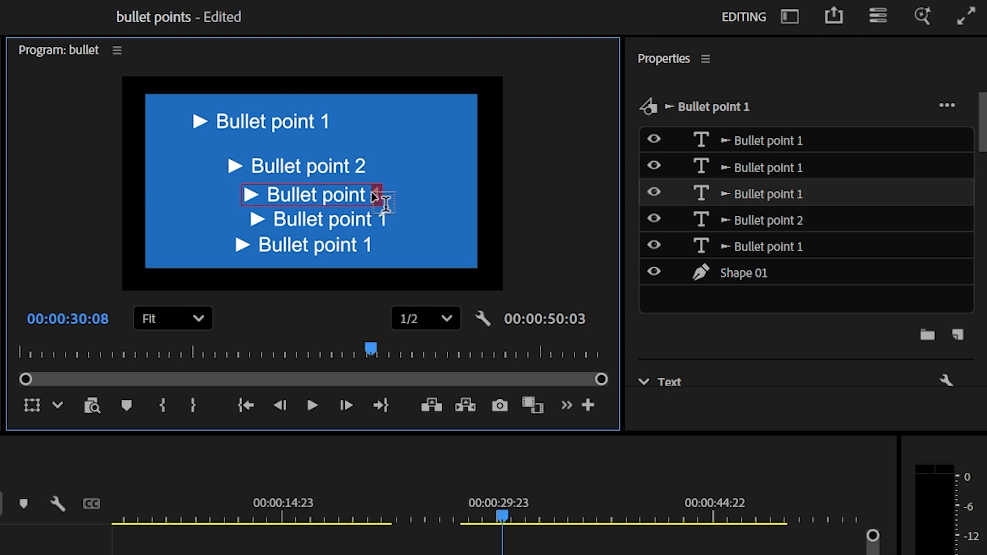
{"action": "type", "text": "3"}
{"action": "left_click", "coordinate": [379, 226]}
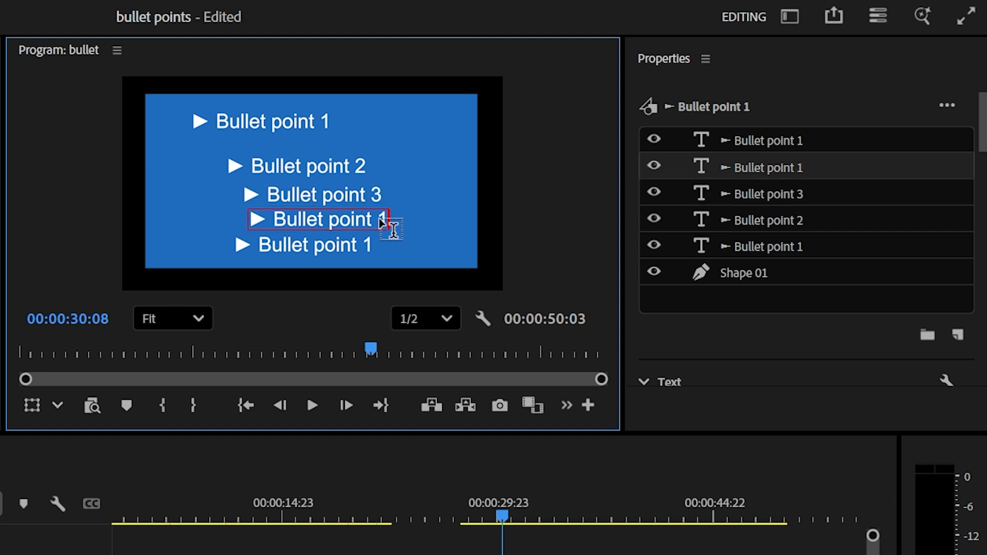
{"action": "type", "text": "4"}
{"action": "double_click", "coordinate": [378, 247]}
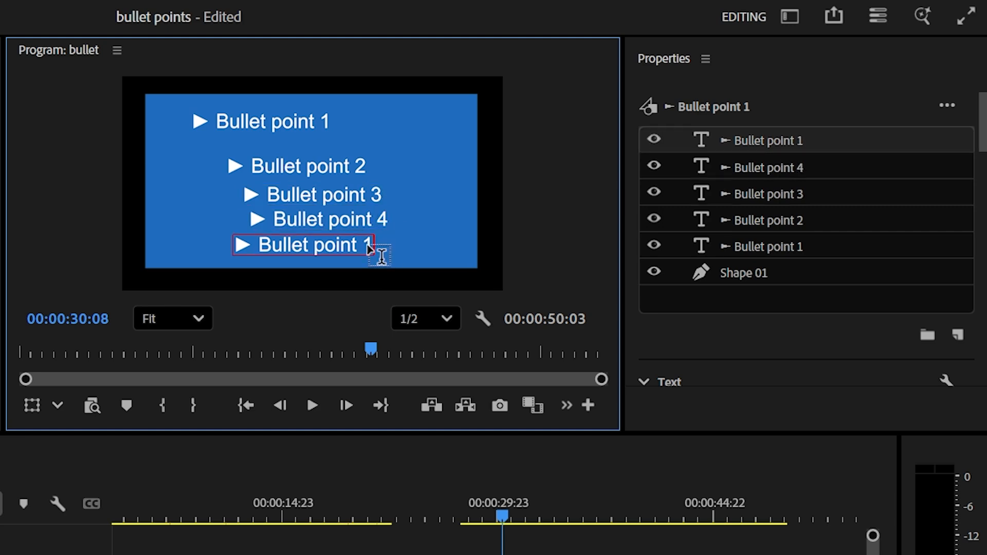
{"action": "type", "text": "5"}
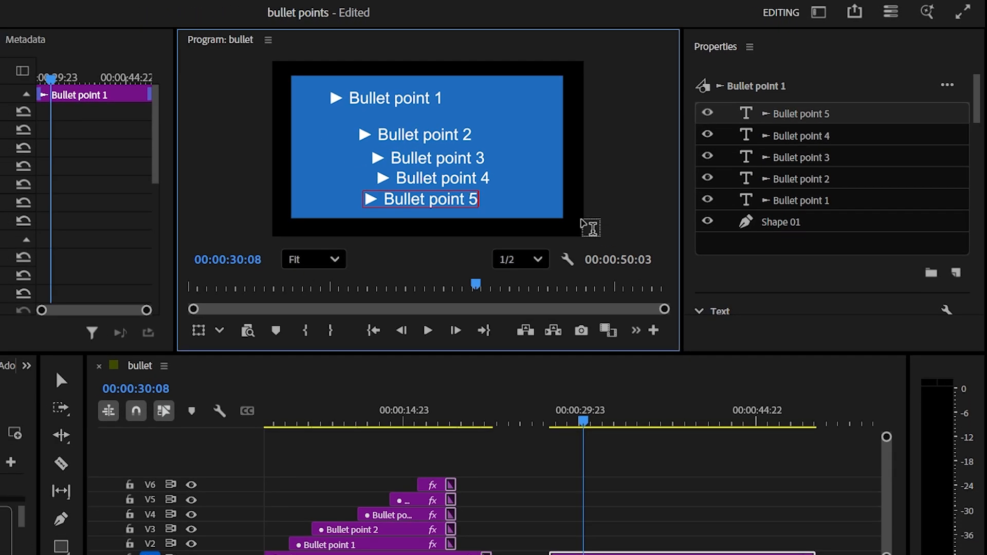
- Move Bullet point 5 under Bullet point 1 near the rectangle's lower edge, and shift Bullet point 1 slightly right and down
{"action": "left_click", "coordinate": [61, 381]}
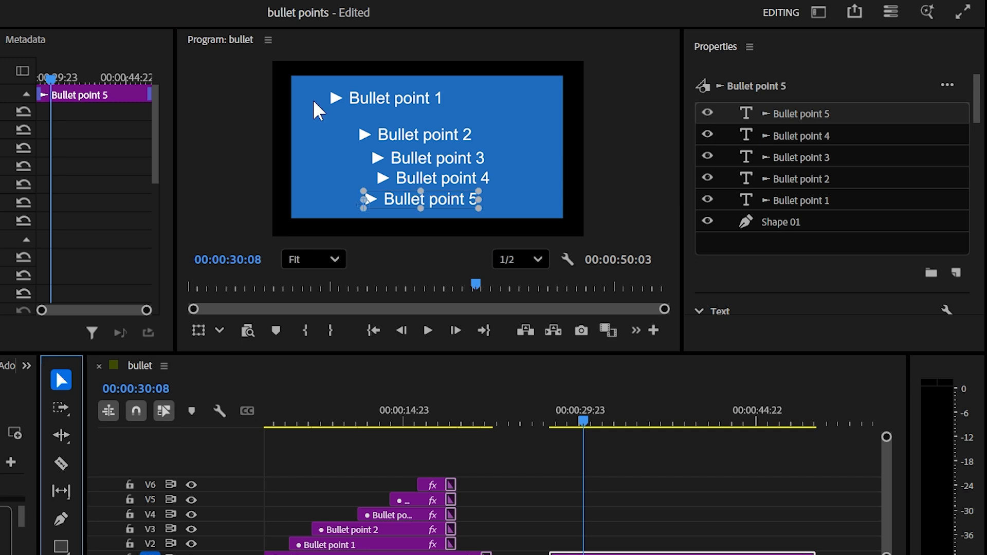
{"action": "left_click_drag", "start_coordinate": [402, 210], "coordinate": [370, 209]}
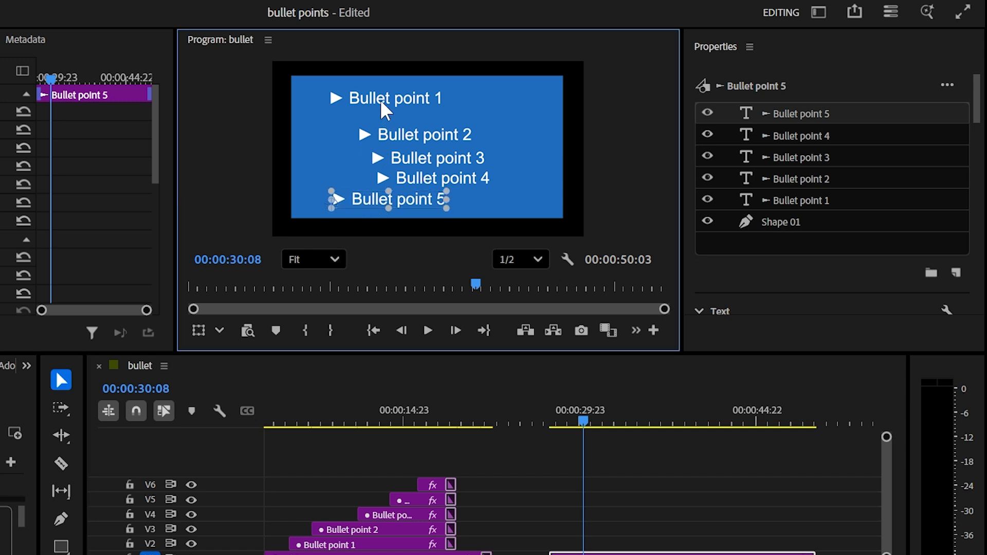
{"action": "left_click_drag", "start_coordinate": [386, 101], "coordinate": [390, 102]}
{"action": "left_click_drag", "start_coordinate": [408, 206], "coordinate": [410, 210]}
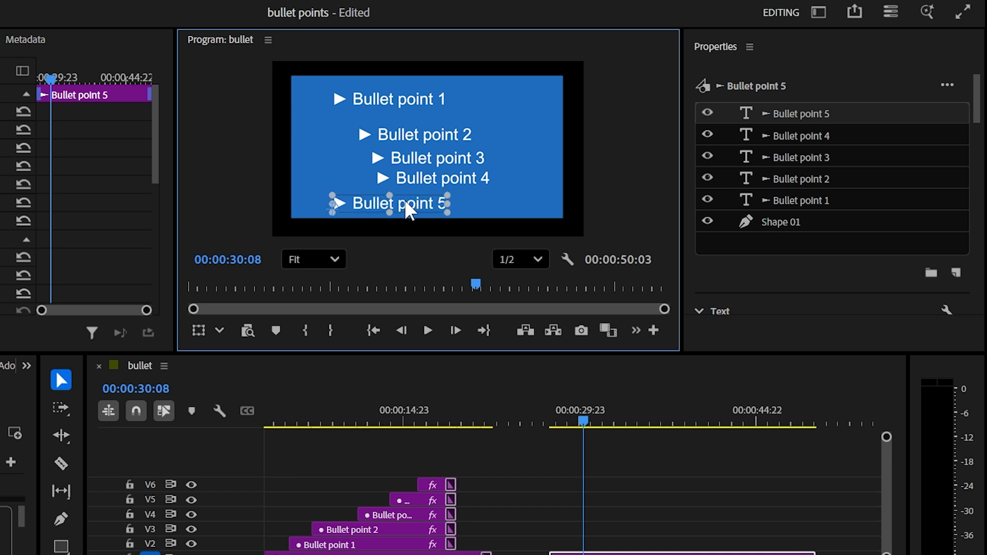
{"action": "left_click", "coordinate": [830, 202], "text": "shift"}
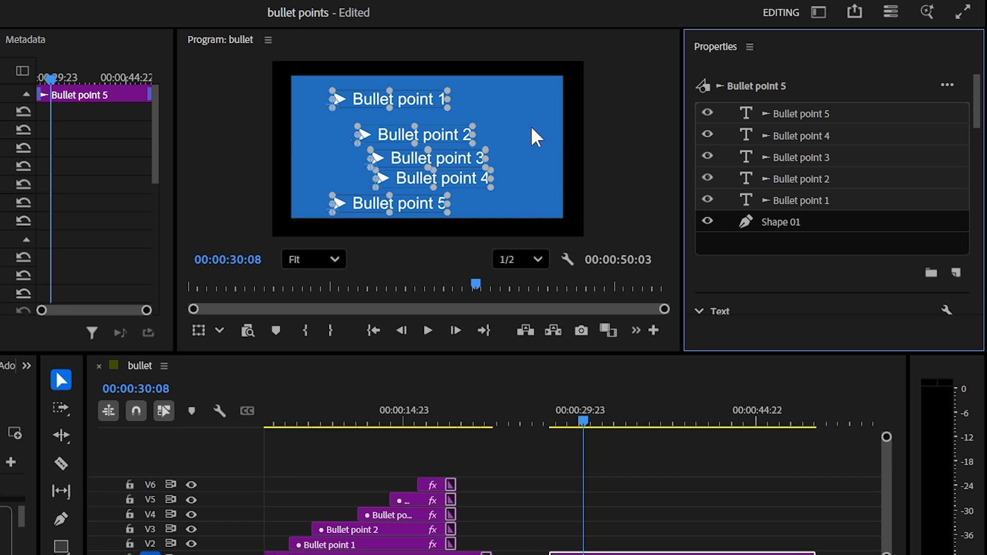
{"action": "left_click", "coordinate": [502, 233]}
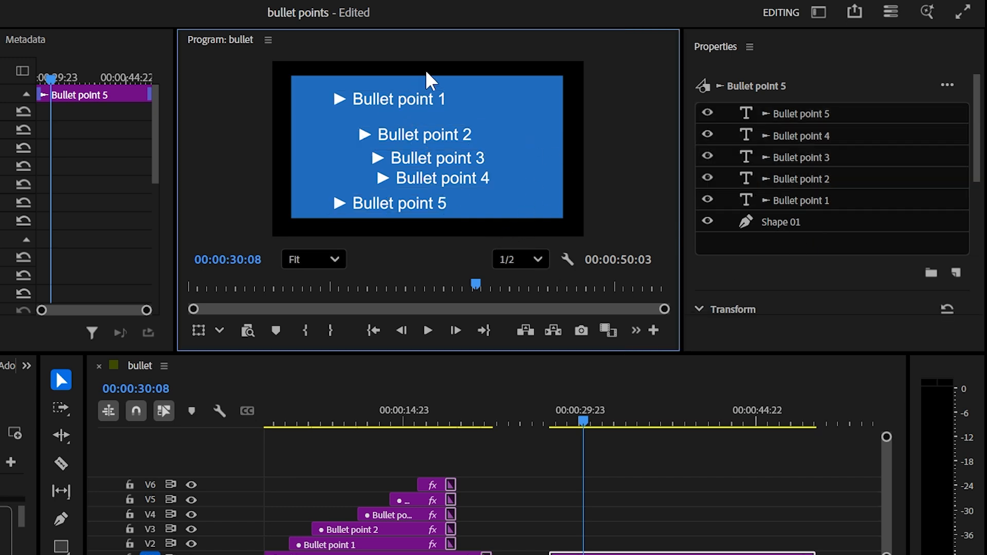
{"action": "left_click_drag", "start_coordinate": [426, 71], "coordinate": [362, 207]}
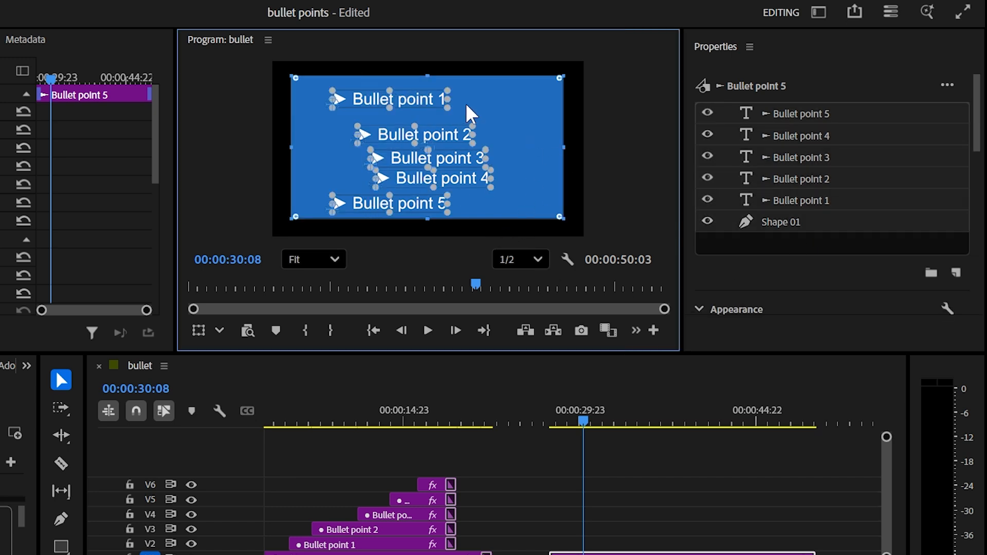
- Select all five bullet text layers without the shape and align them to the left of the video frame
{"action": "left_click", "coordinate": [819, 113]}
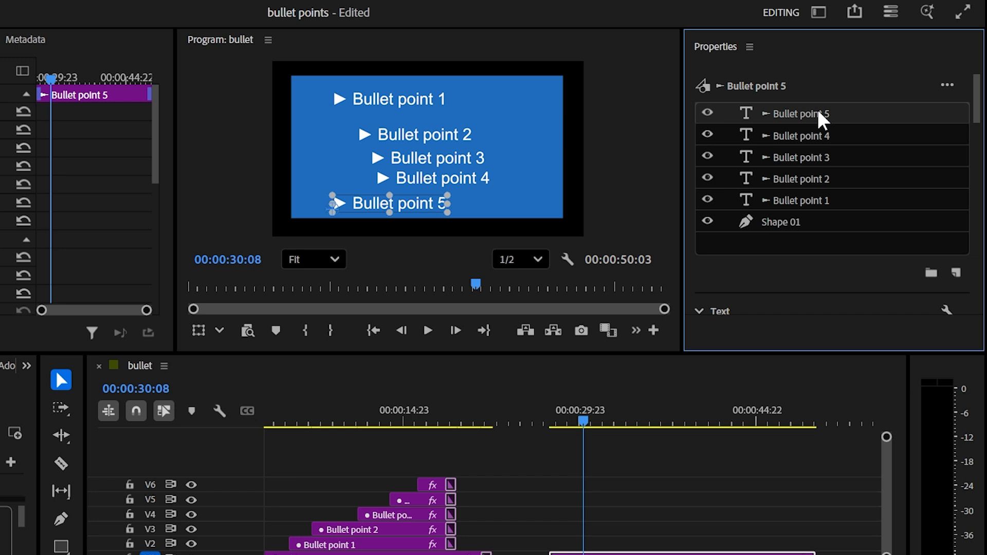
{"action": "left_click", "coordinate": [806, 202], "text": "shift"}
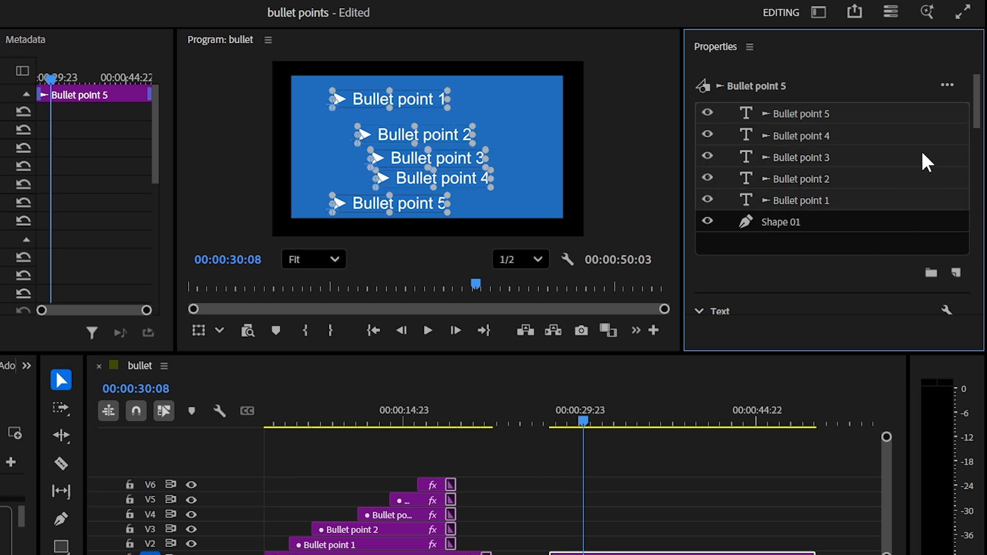
{"action": "left_click_drag", "start_coordinate": [976, 123], "coordinate": [970, 278]}
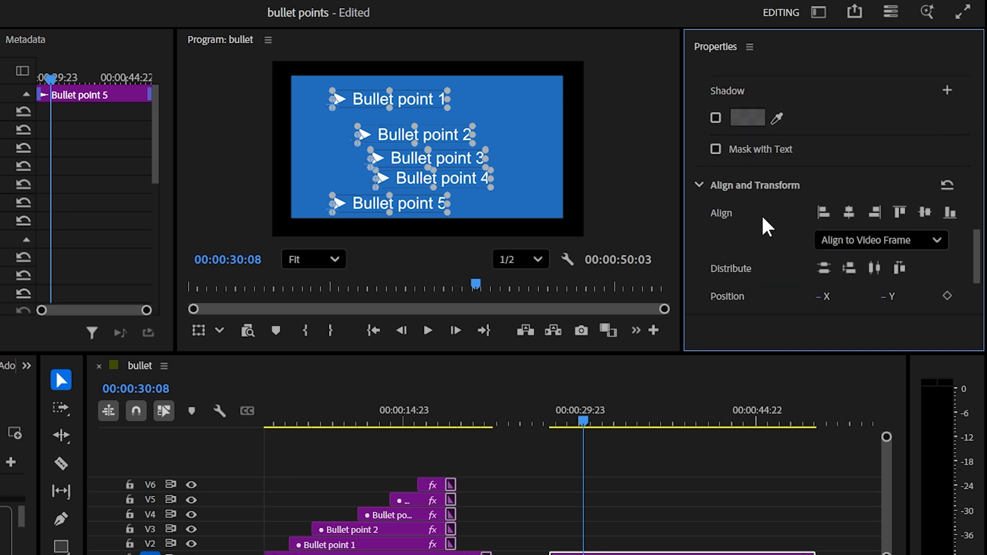
{"action": "left_click", "coordinate": [824, 213]}
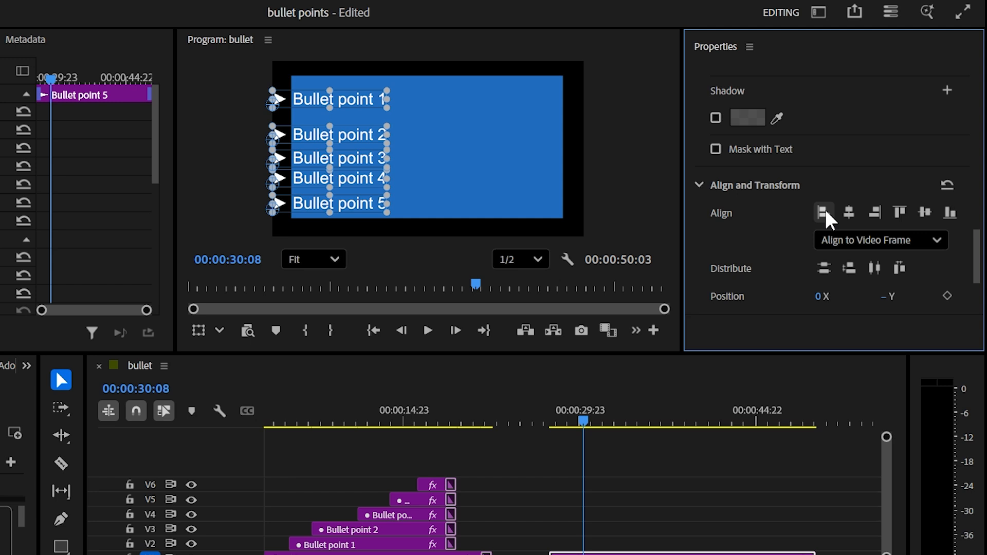
- Try horizontal centre and right alignment on the five text layers, and return them to left alignment
{"action": "left_click", "coordinate": [849, 212]}
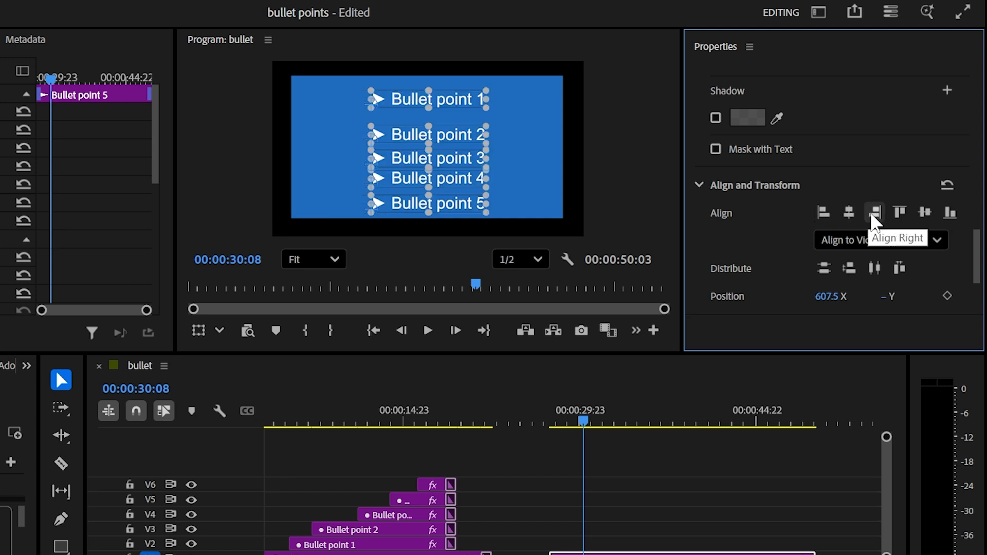
{"action": "left_click", "coordinate": [874, 213]}
{"action": "left_click", "coordinate": [823, 214]}
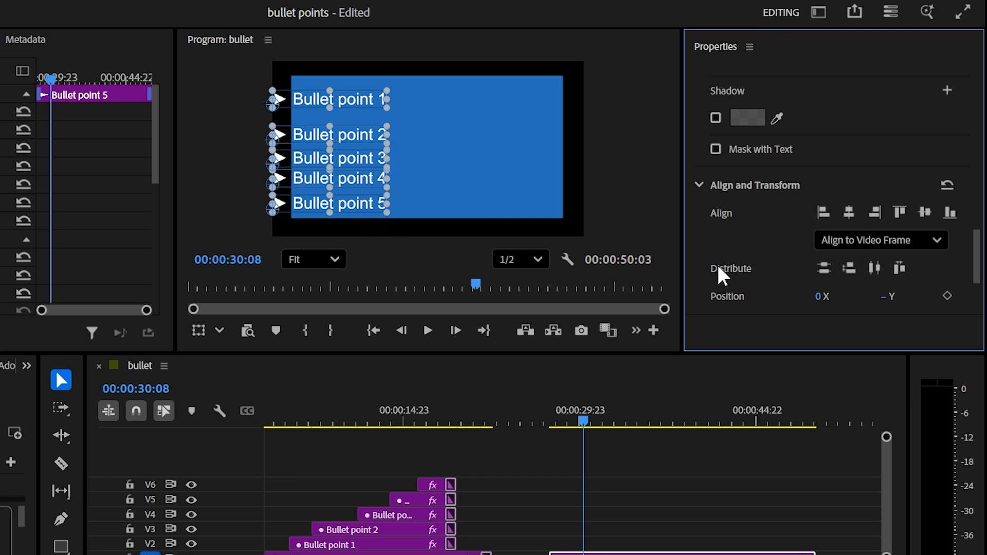
- Distribute the five text layers evenly vertically and move the group inside the blue rectangle, slightly in from its left edge
{"action": "left_click_drag", "start_coordinate": [821, 296], "coordinate": [980, 289]}
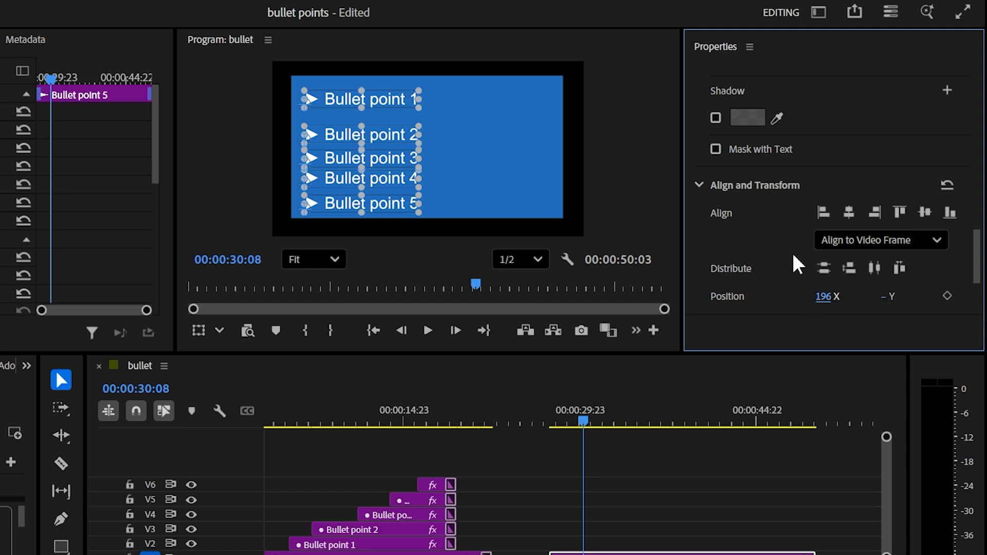
{"action": "left_click", "coordinate": [822, 268]}
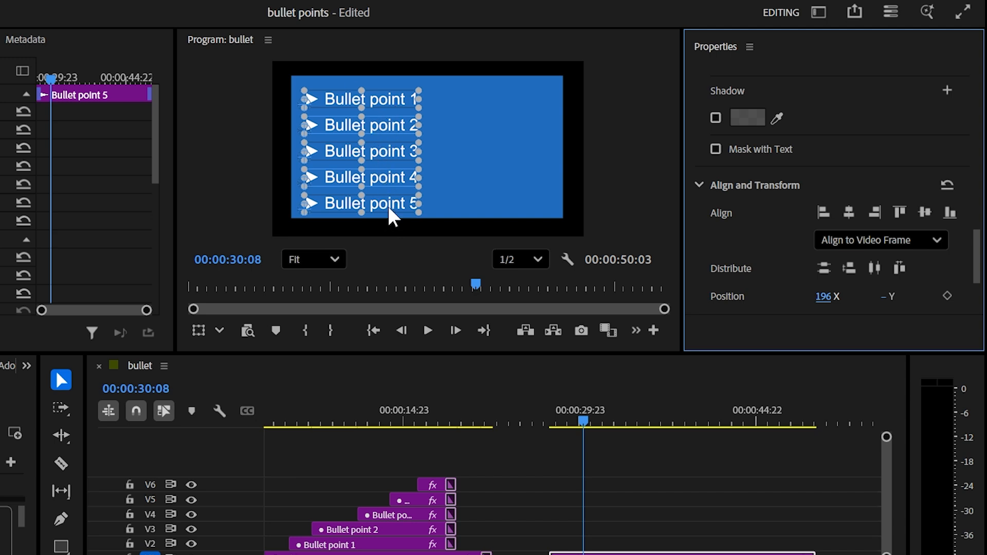
{"action": "left_click_drag", "start_coordinate": [393, 98], "coordinate": [406, 95]}
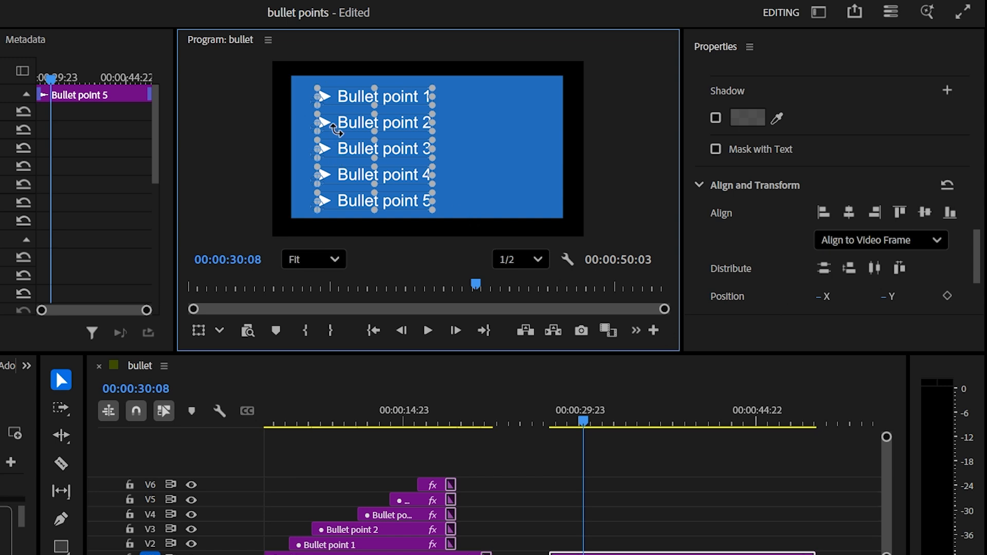
- Centre the blue rectangle horizontally and vertically in the video frame
{"action": "left_click", "coordinate": [491, 142]}
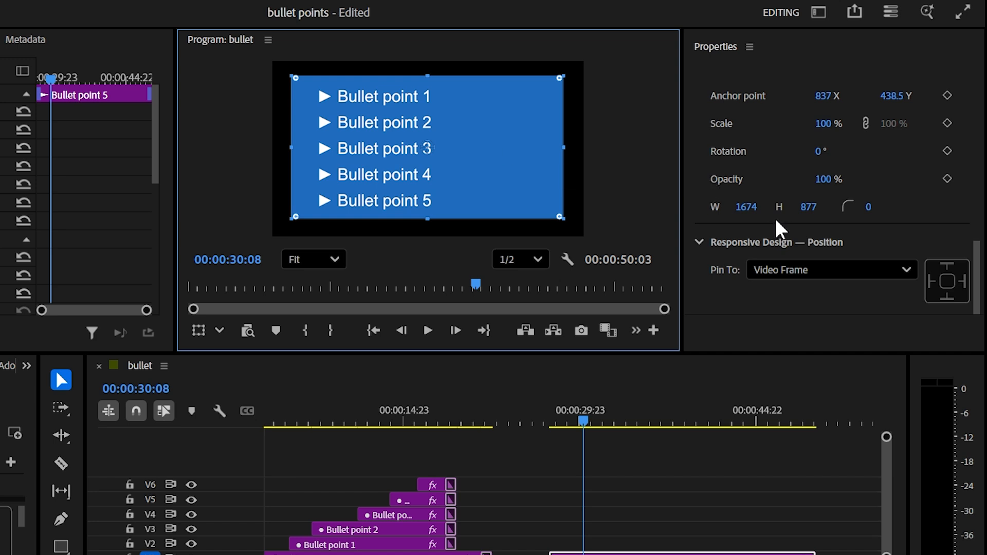
{"action": "scroll", "coordinate": [779, 229], "scroll_direction": "up", "scroll_amount": 4}
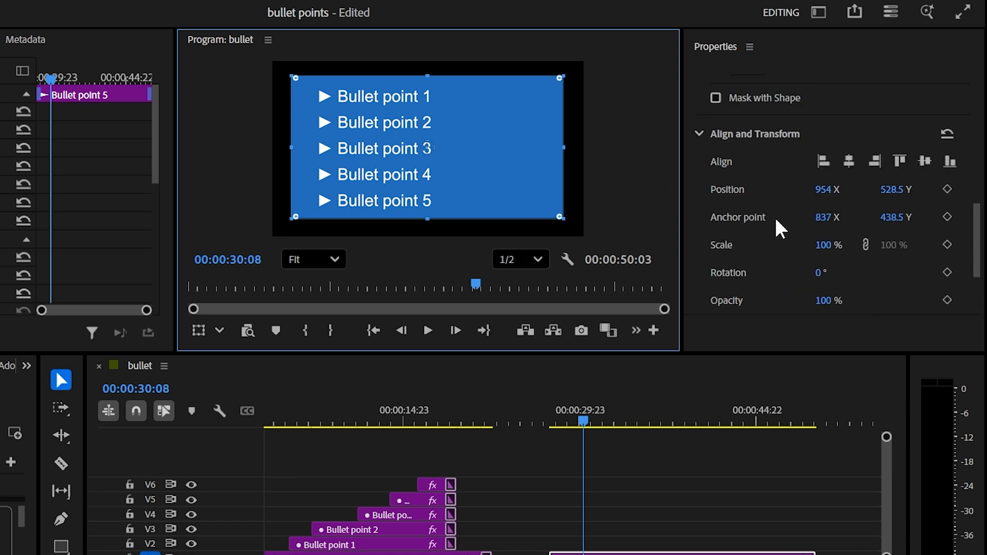
{"action": "left_click", "coordinate": [849, 163]}
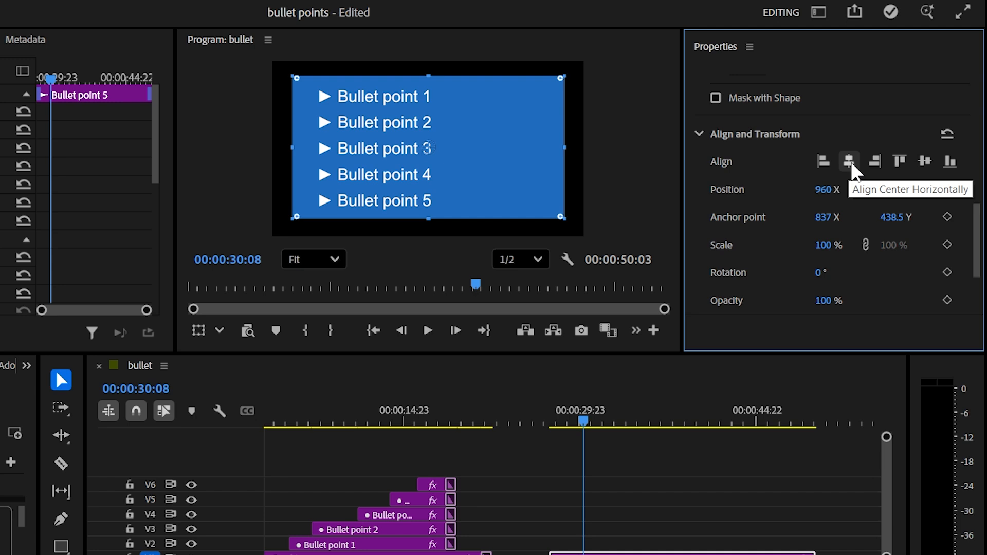
{"action": "left_click", "coordinate": [922, 165]}
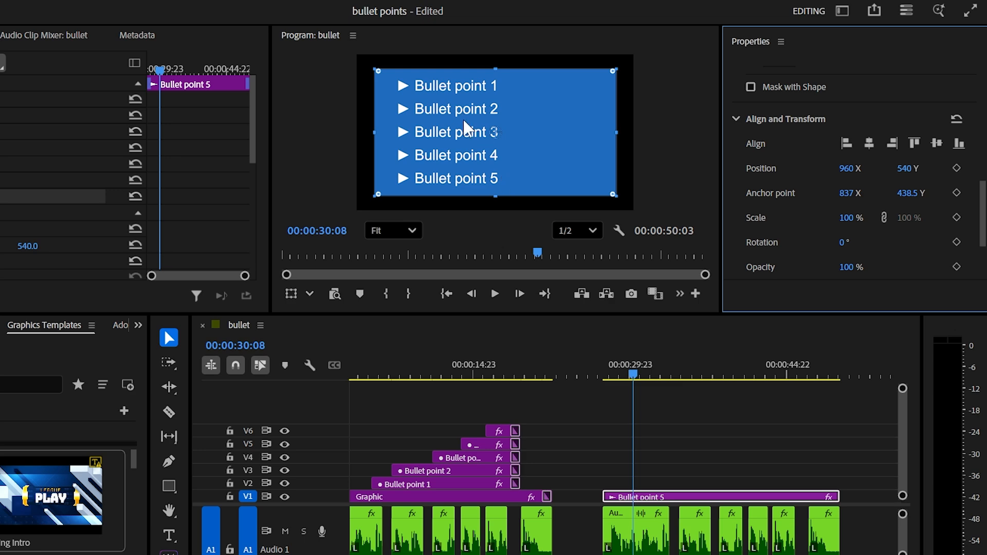
- Export the bullet graphic as a Motion Graphics template named bullet points to the local drive folder E:\DVC Work\Tutorials\Premiere, including a video preview
{"action": "right_click", "coordinate": [711, 497]}
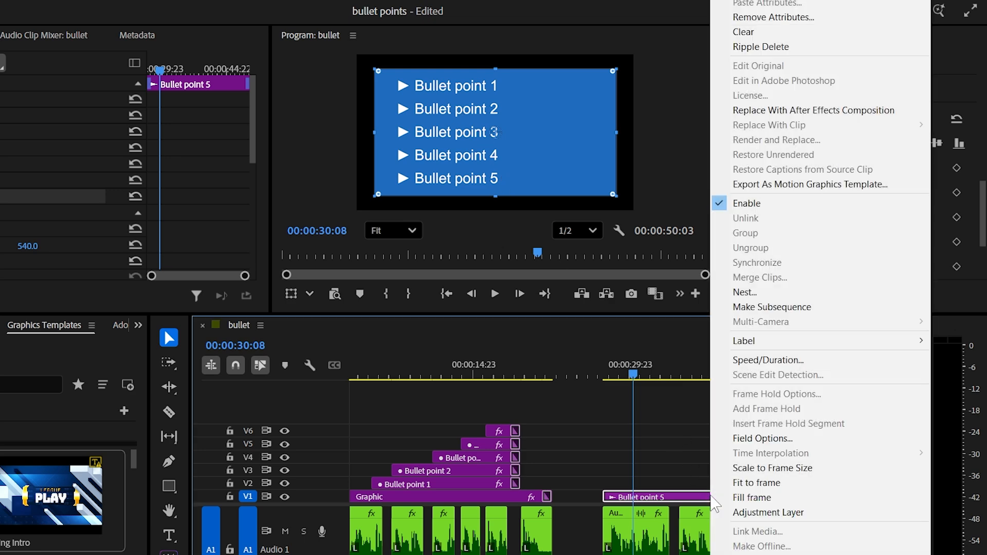
{"action": "left_click", "coordinate": [773, 185]}
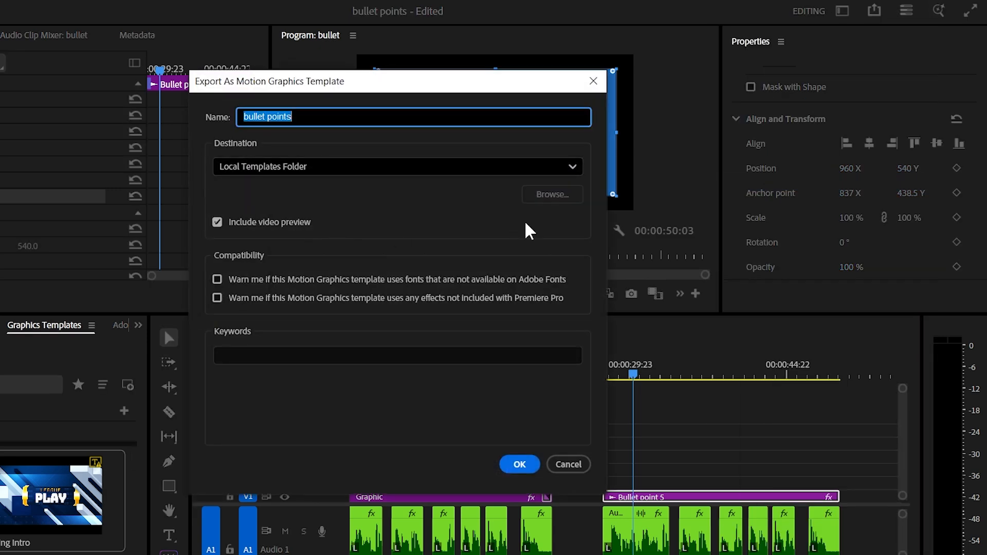
{"action": "left_click", "coordinate": [540, 166]}
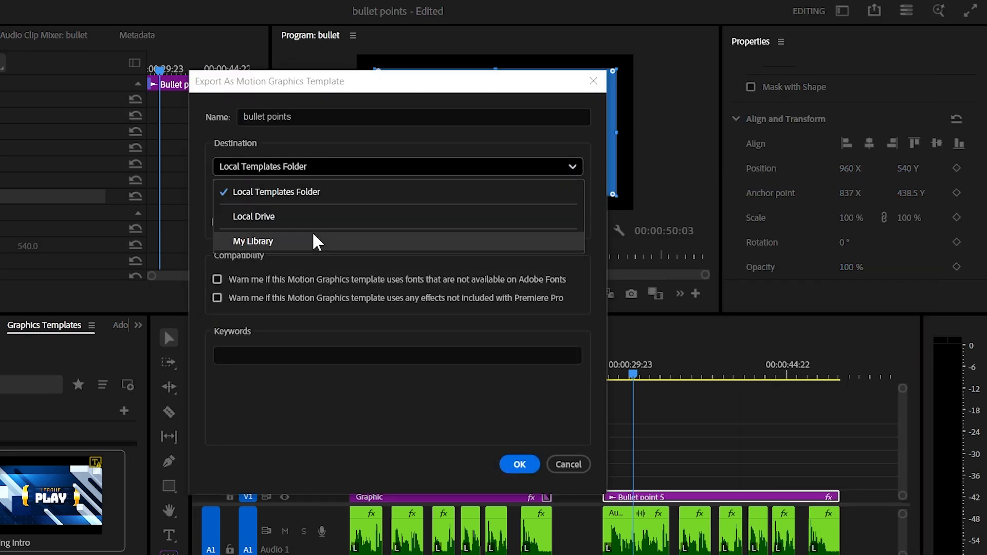
{"action": "left_click", "coordinate": [294, 216]}
{"action": "left_click", "coordinate": [550, 194]}
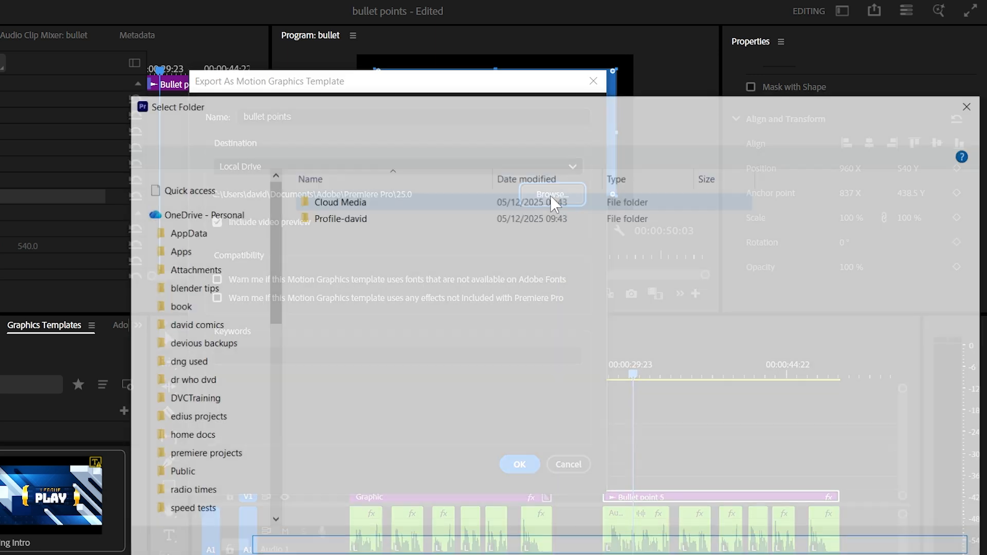
{"action": "left_click", "coordinate": [263, 129]}
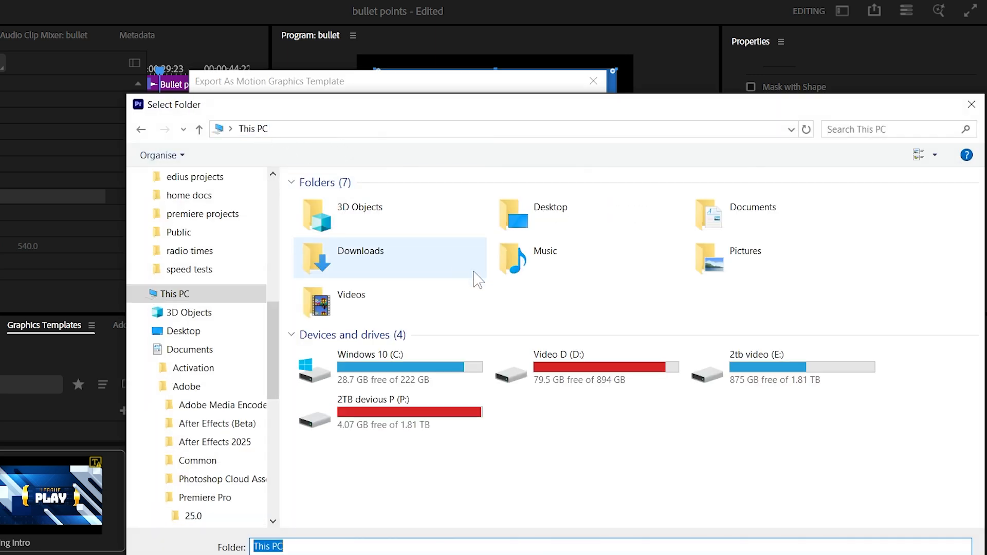
{"action": "double_click", "coordinate": [746, 378]}
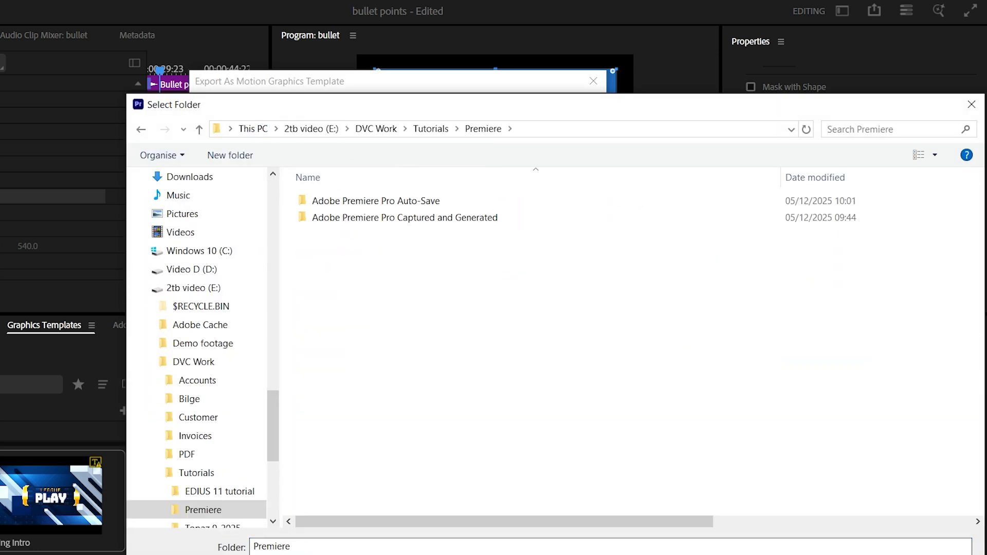
{"action": "left_click", "coordinate": [860, 554]}
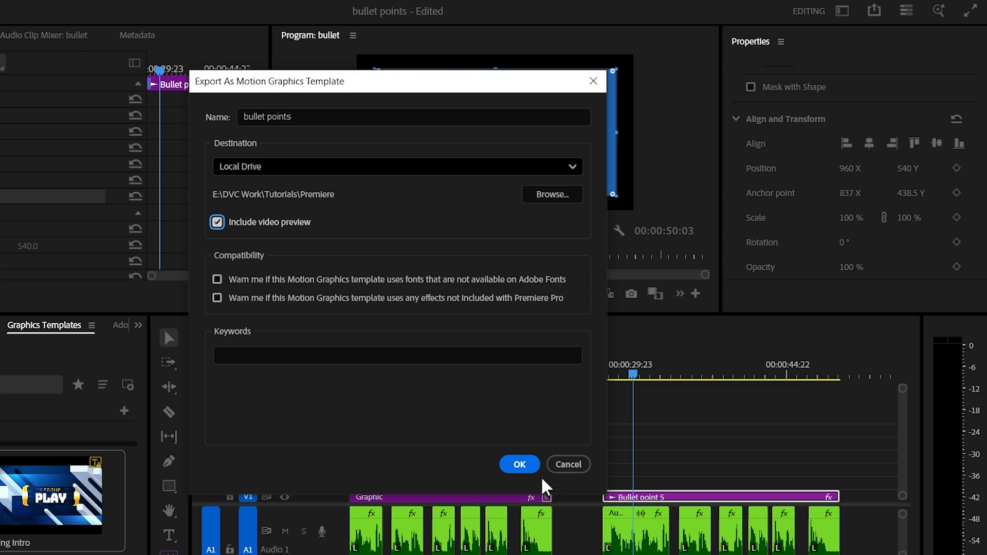
{"action": "left_click", "coordinate": [519, 466]}
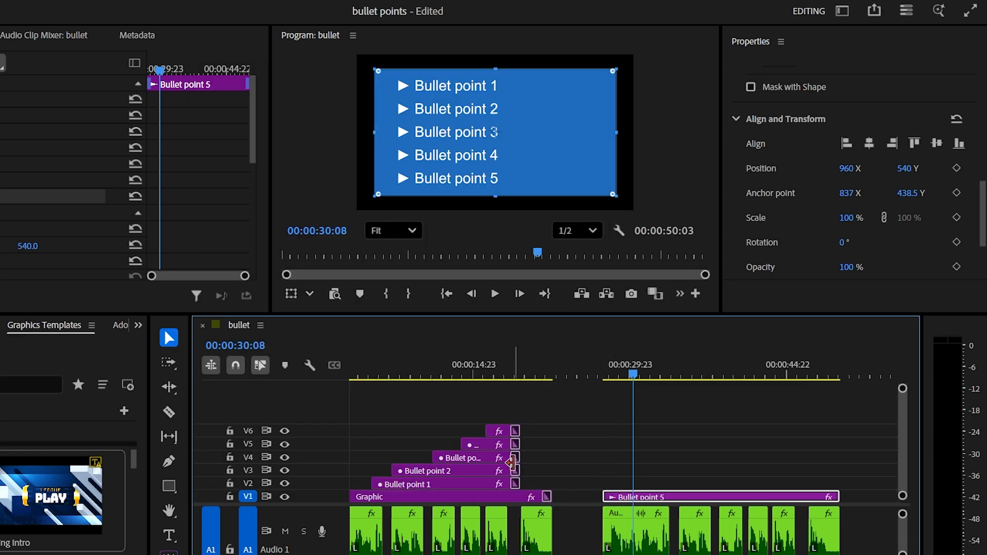
- Export the same bullet graphic as a Motion Graphics template named bullet points to the Local Templates Folder
{"action": "left_click", "coordinate": [2, 433]}
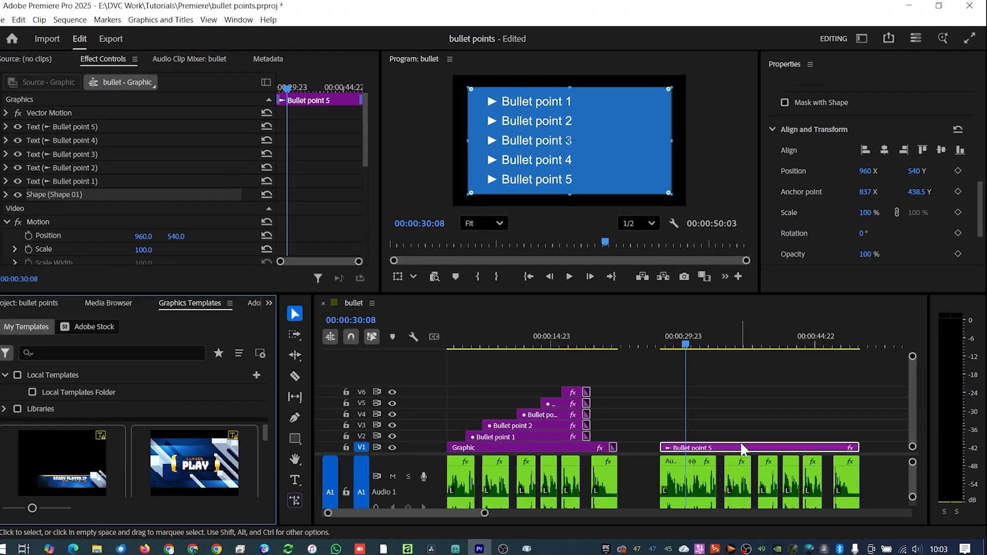
{"action": "right_click", "coordinate": [695, 493]}
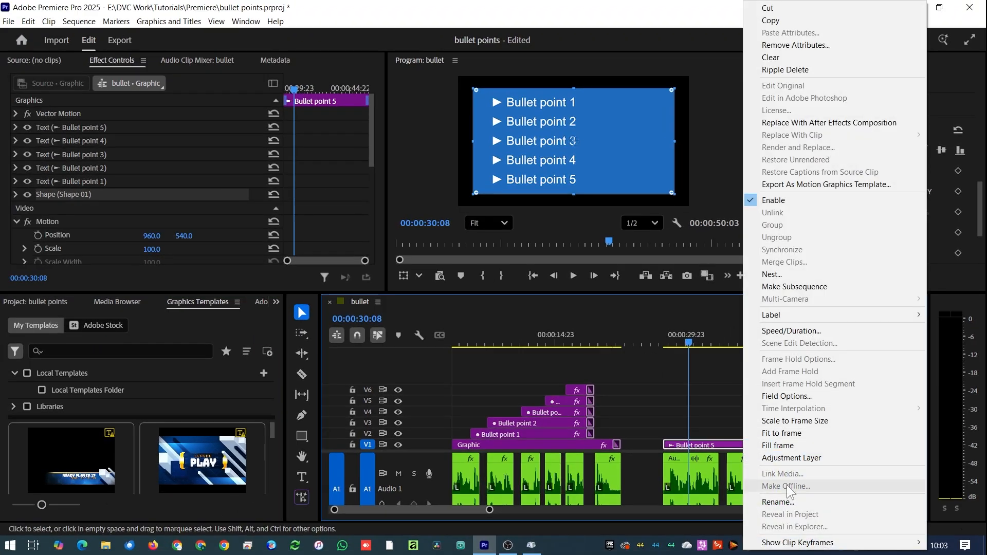
{"action": "left_click", "coordinate": [797, 184]}
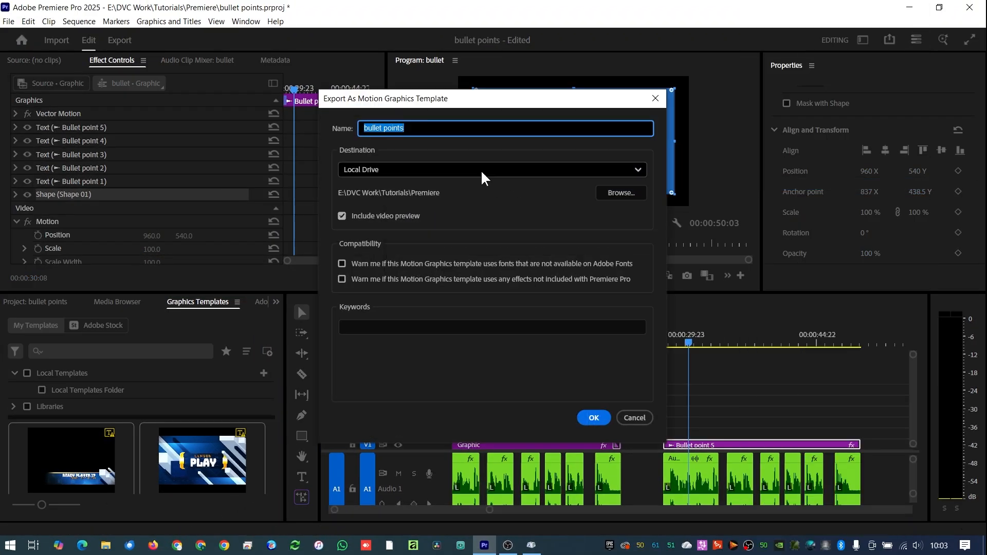
{"action": "left_click", "coordinate": [480, 168]}
{"action": "left_click", "coordinate": [473, 188]}
{"action": "left_click", "coordinate": [590, 415]}
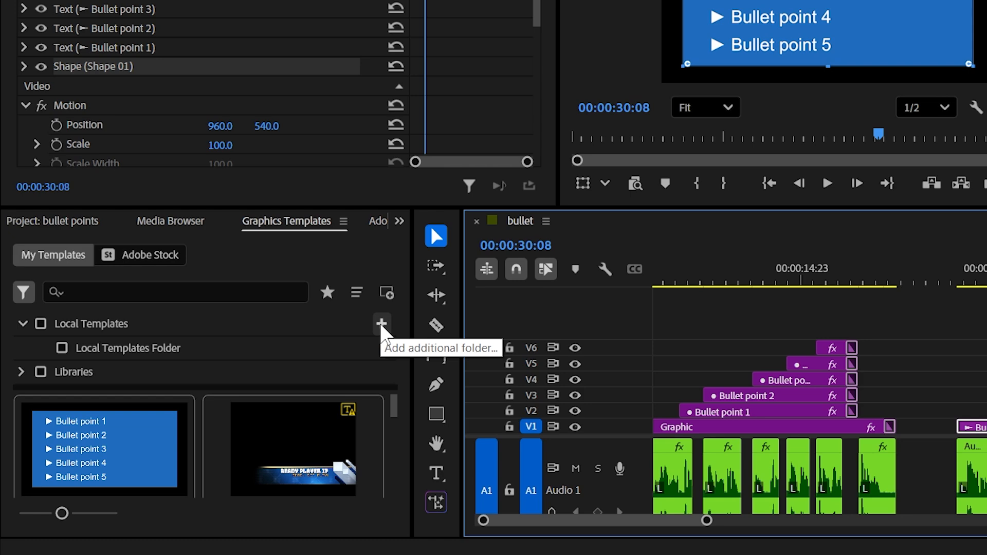
- Locate bullet points.mogrt in E:\DVC Work\Tutorials\Premiere for installing as a graphics template, and cancel the installation
{"action": "left_click", "coordinate": [389, 295]}
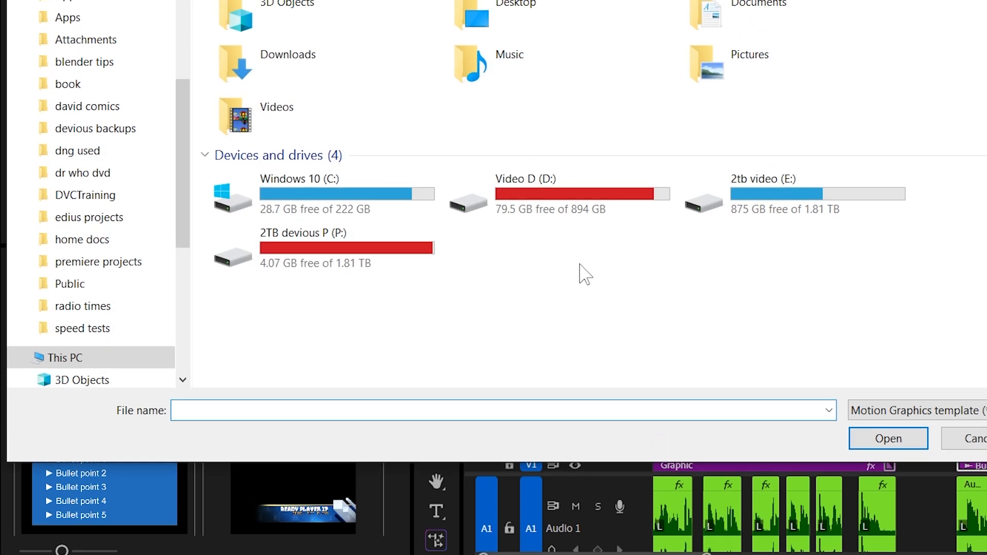
{"action": "double_click", "coordinate": [815, 208]}
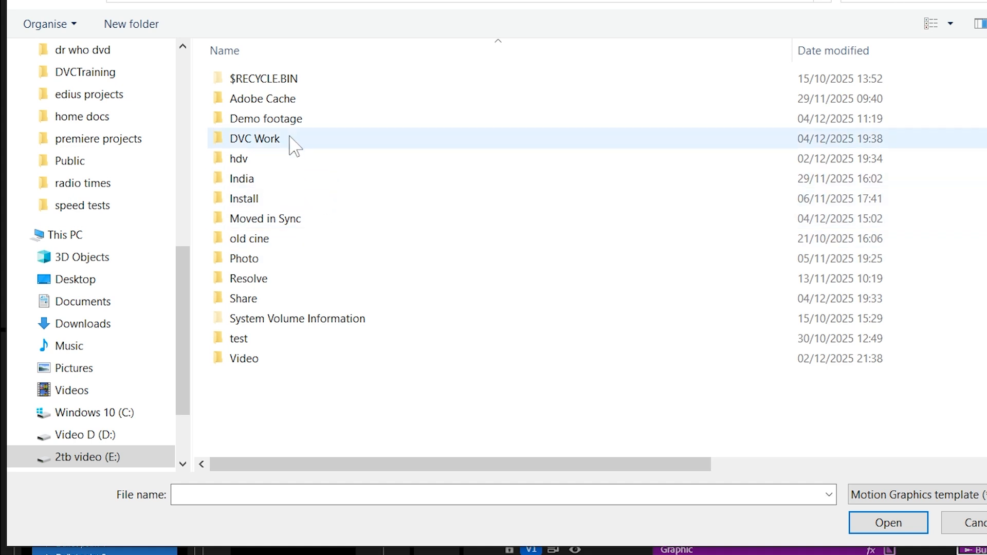
{"action": "double_click", "coordinate": [295, 146]}
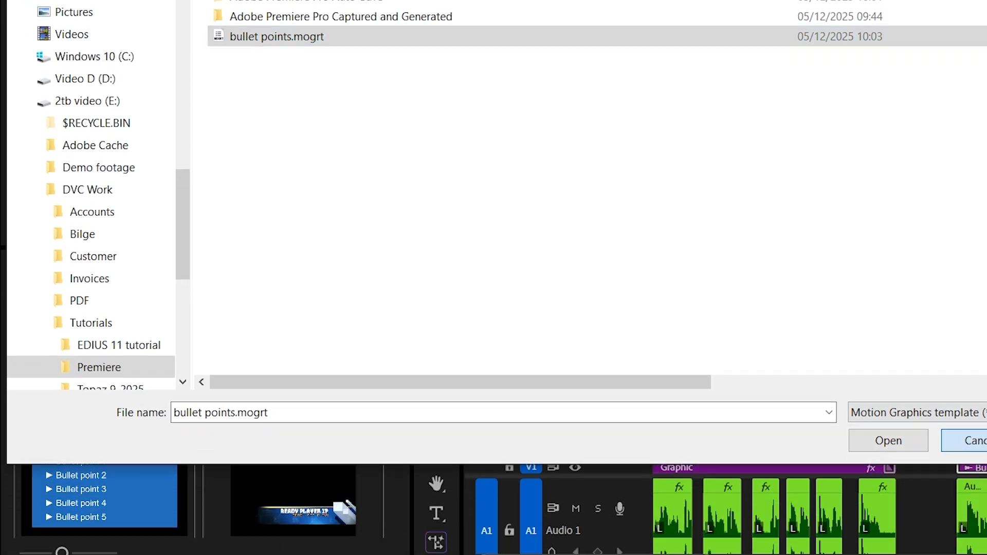
{"action": "left_click", "coordinate": [977, 523]}
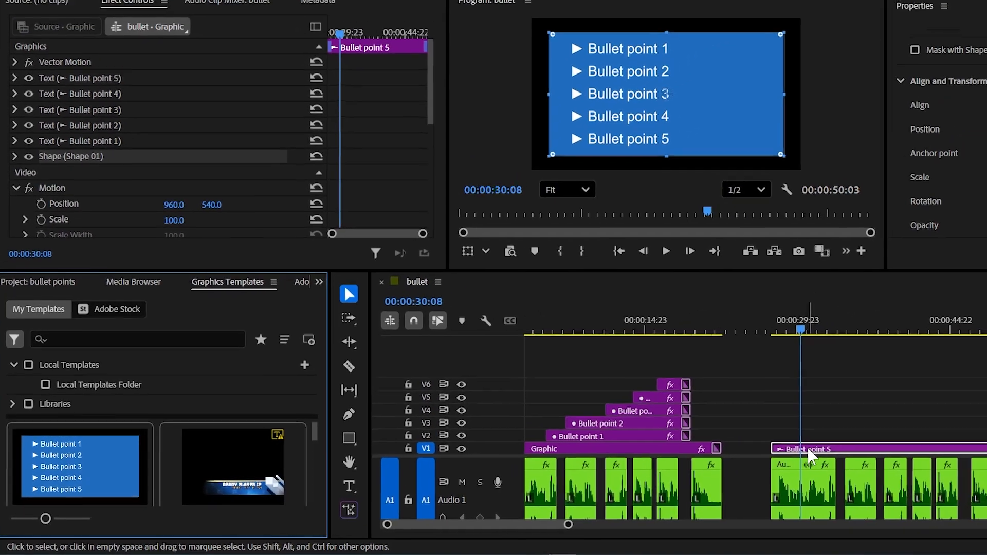
- Move the original bullet graphic further along V1, place the bullet points template above the second audio section, and scrub through it
{"action": "left_click_drag", "start_coordinate": [807, 449], "coordinate": [922, 459]}
{"action": "left_click_drag", "start_coordinate": [544, 527], "coordinate": [518, 525]}
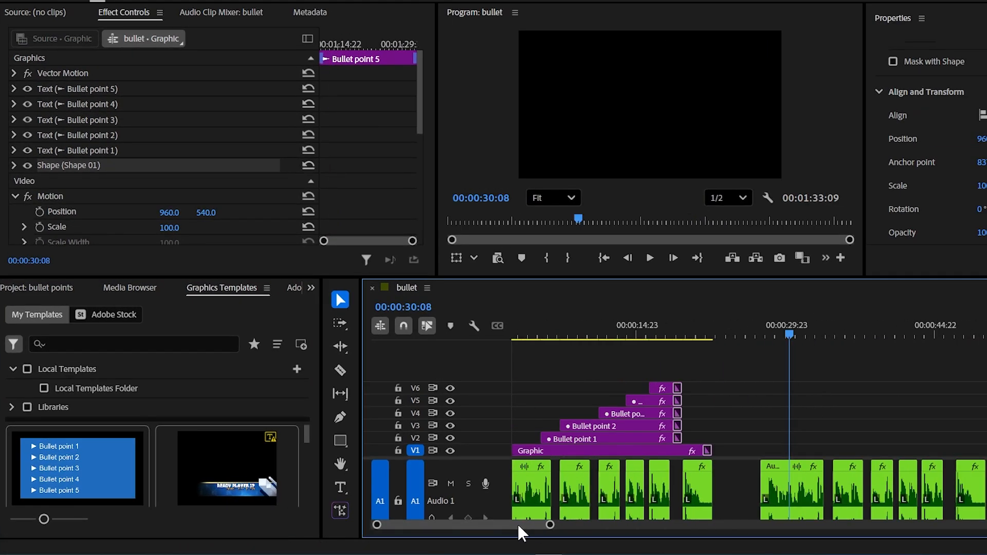
{"action": "left_click_drag", "start_coordinate": [77, 468], "coordinate": [776, 455]}
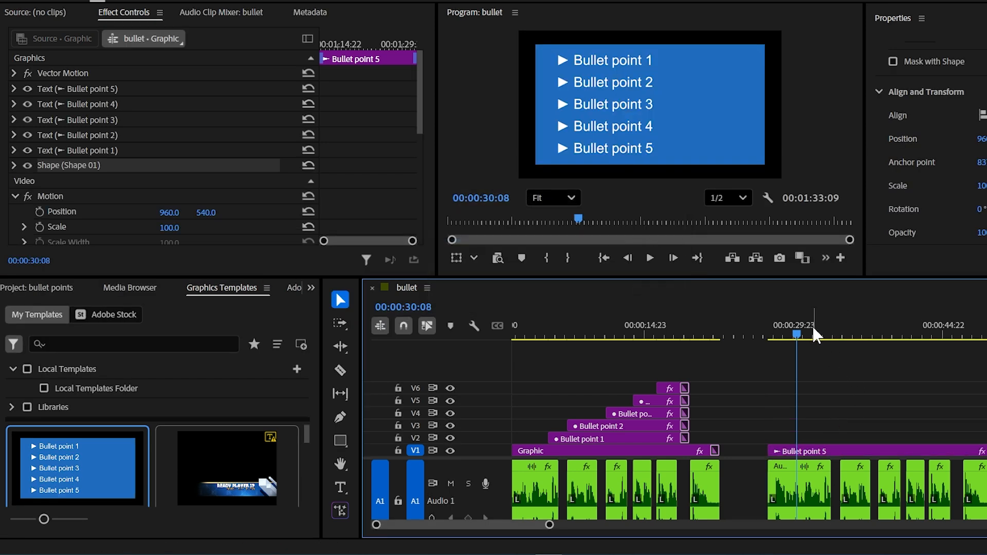
{"action": "left_click_drag", "start_coordinate": [815, 335], "coordinate": [951, 335]}
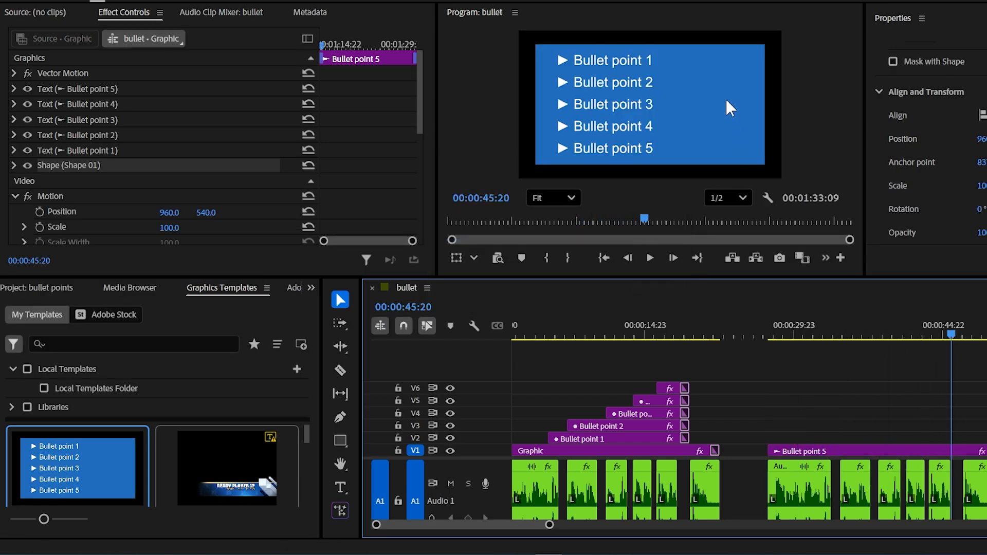
{"action": "mouse_move", "coordinate": [876, 341]}
{"action": "left_mouse_down"}
{"action": "mouse_move", "coordinate": [821, 336]}
{"action": "mouse_move", "coordinate": [879, 337]}
{"action": "left_mouse_up"}
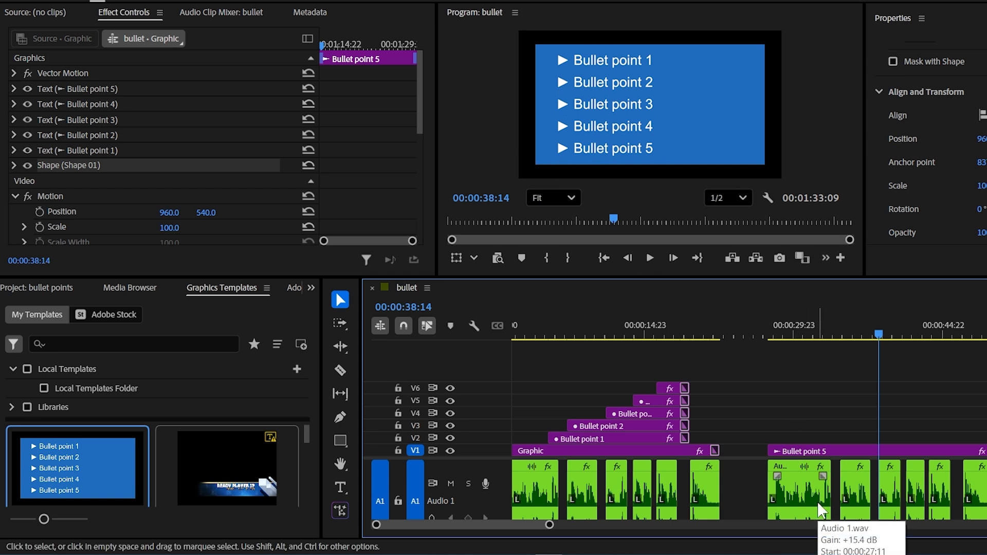
- Keyframe the opacity of the Bullet point 1 text layer at 0% at 00:00:32:21
{"action": "left_click", "coordinate": [799, 337]}
{"action": "left_click_drag", "start_coordinate": [801, 332], "coordinate": [824, 333]}
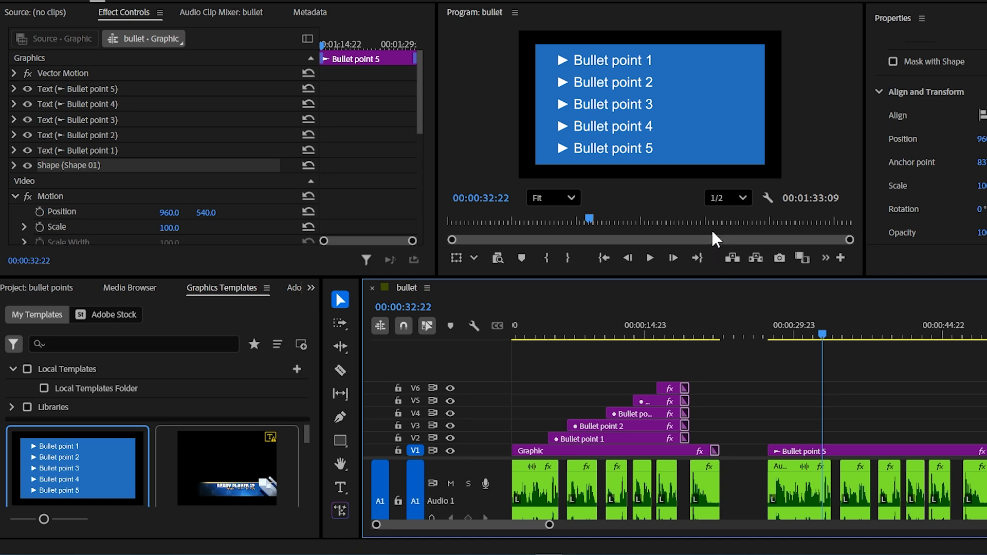
{"action": "left_click", "coordinate": [14, 149]}
{"action": "left_click", "coordinate": [85, 149]}
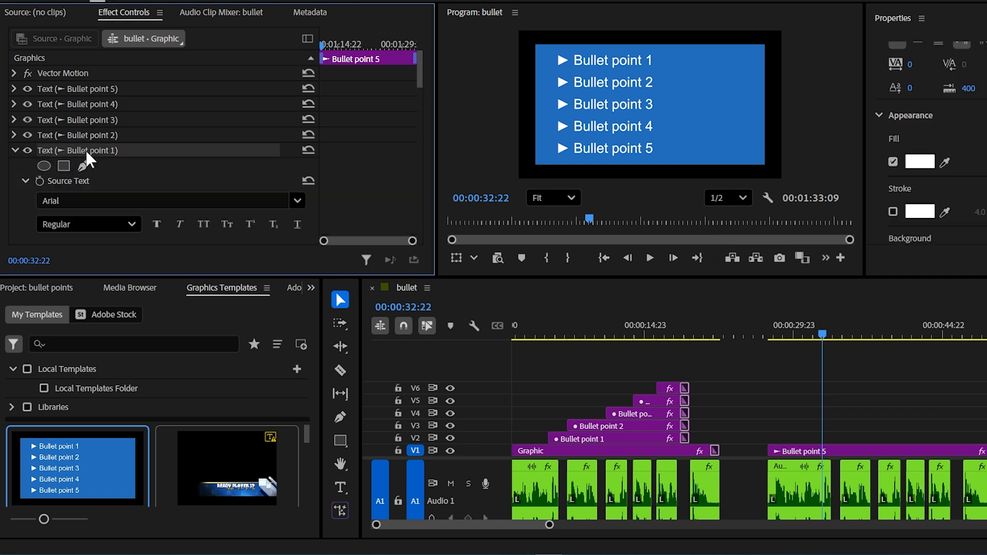
{"action": "scroll", "coordinate": [88, 155], "scroll_direction": "down", "scroll_amount": 1}
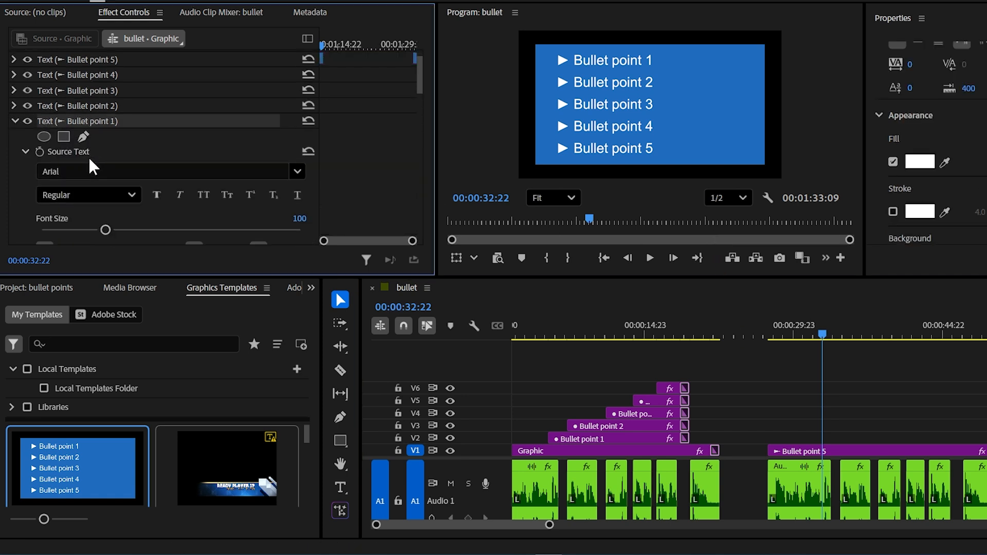
{"action": "left_click", "coordinate": [25, 150]}
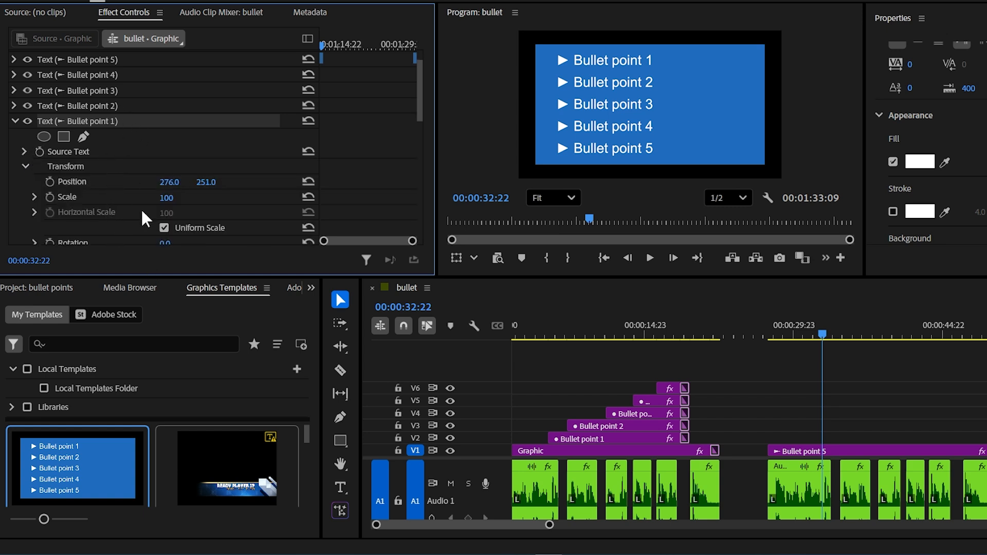
{"action": "scroll", "coordinate": [138, 164], "scroll_direction": "down", "scroll_amount": 3}
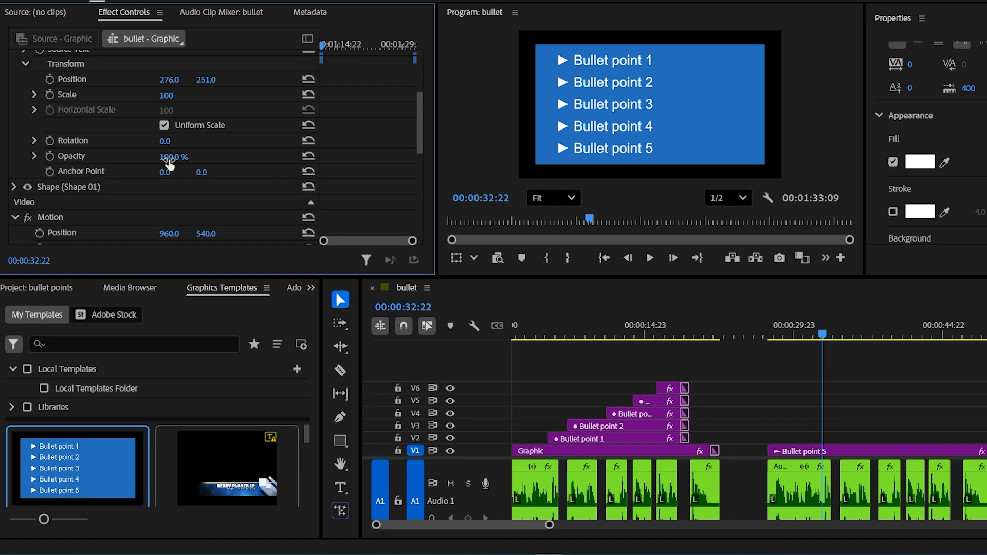
{"action": "left_click", "coordinate": [178, 155]}
{"action": "type", "text": "0"}
{"action": "key", "text": "Return"}
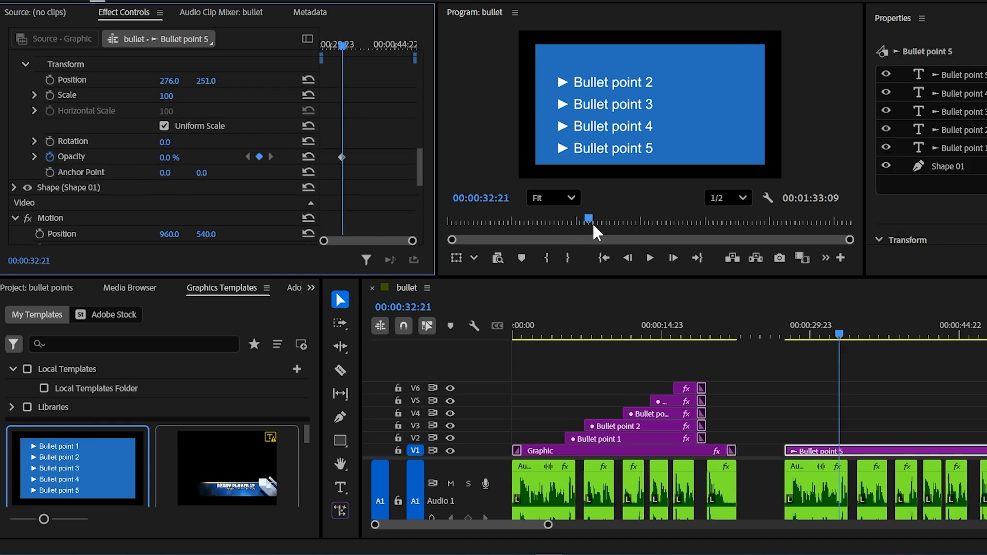
- Set the Bullet point 1 layer's opacity to 100% one frame on, at 00:00:32:22, and play back the reveal
{"action": "left_click", "coordinate": [673, 259]}
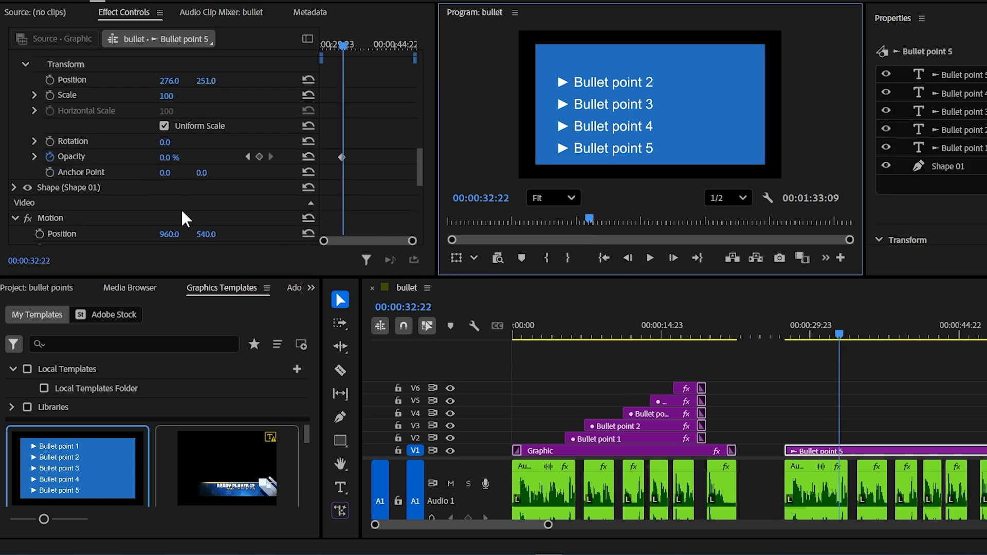
{"action": "left_click_drag", "start_coordinate": [163, 158], "coordinate": [178, 174]}
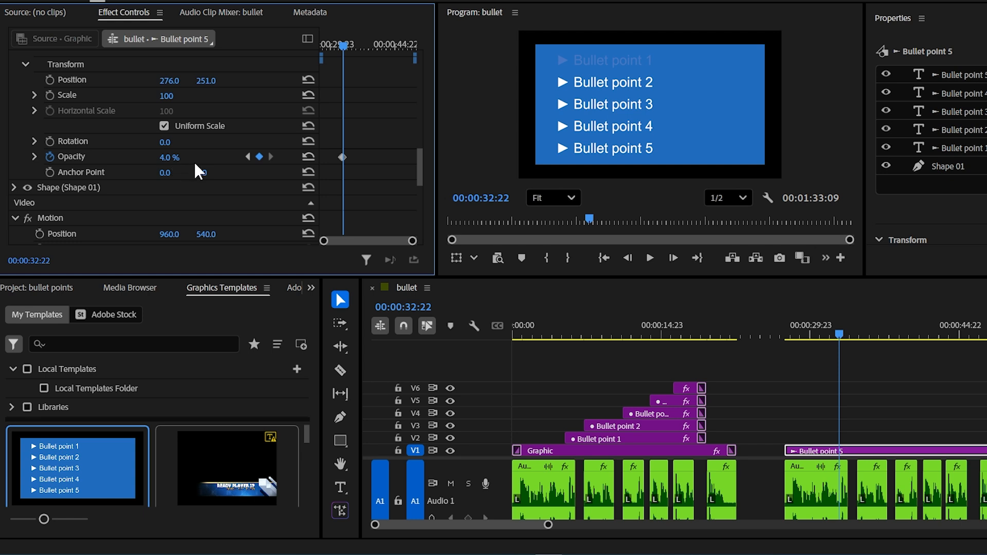
{"action": "left_click", "coordinate": [163, 157]}
{"action": "type", "text": "100"}
{"action": "key", "text": "Return"}
{"action": "left_click_drag", "start_coordinate": [838, 332], "coordinate": [826, 330]}
{"action": "key", "text": "space"}
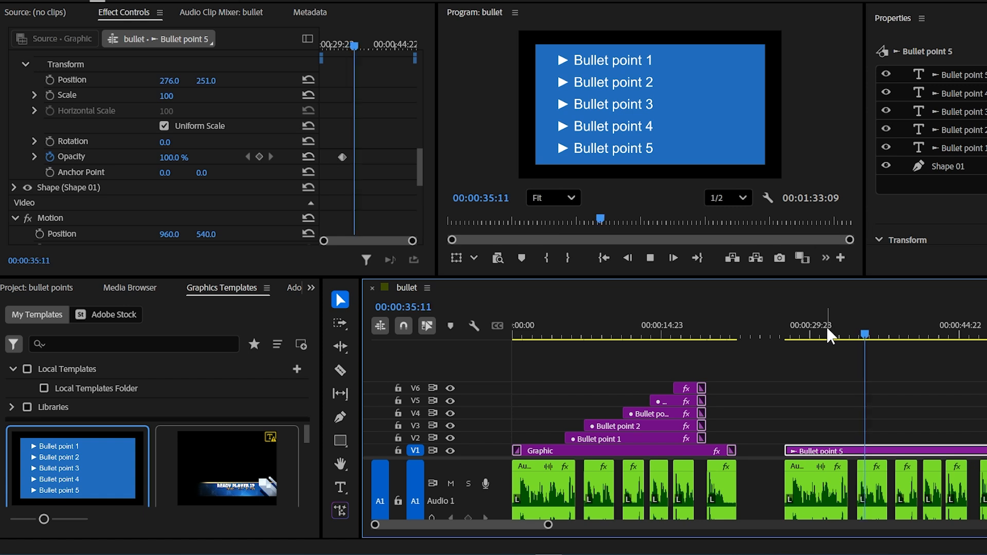
{"action": "key", "text": "space"}
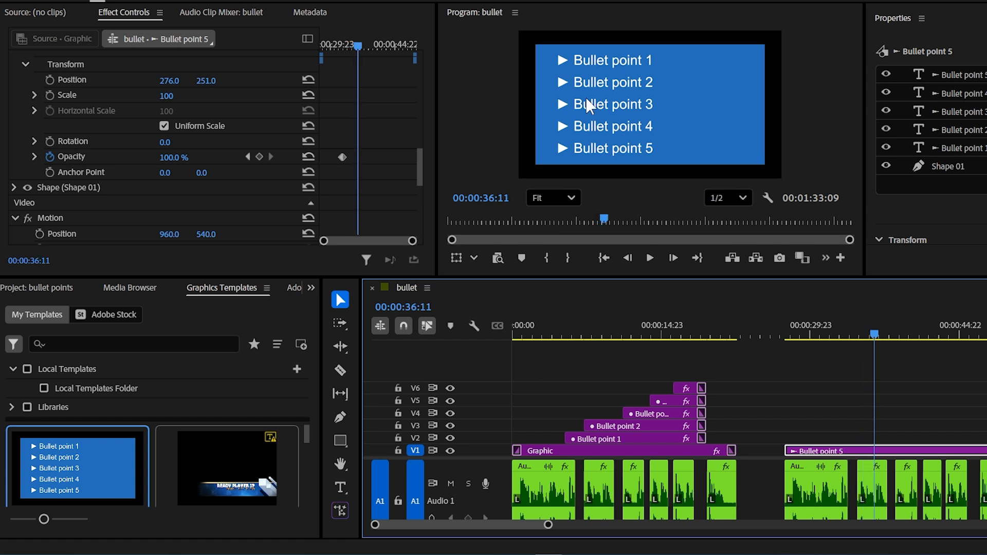
- Collapse the Bullet point 1 settings and set the Bullet point 2 text layer's opacity to 0%
{"action": "scroll", "coordinate": [135, 149], "scroll_direction": "up", "scroll_amount": 10}
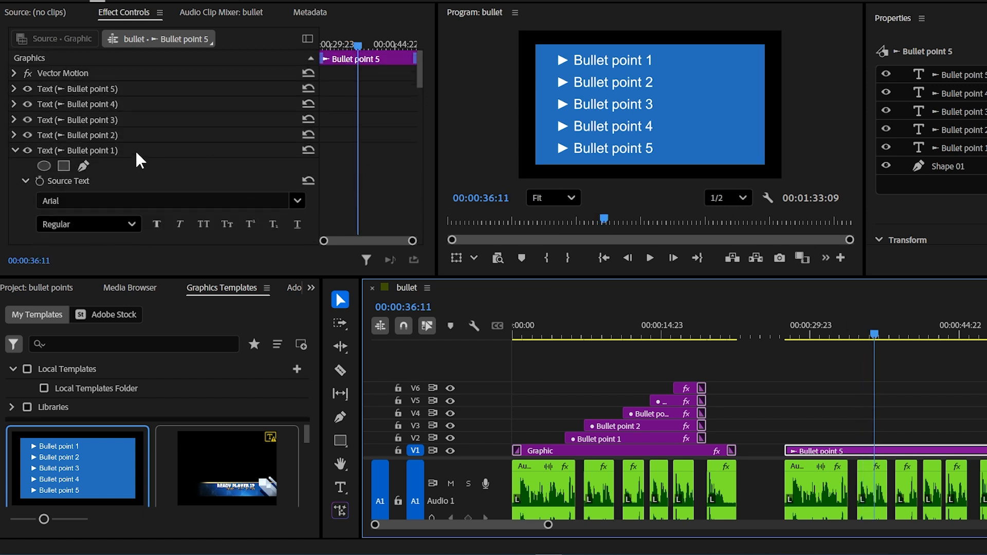
{"action": "left_click", "coordinate": [18, 149]}
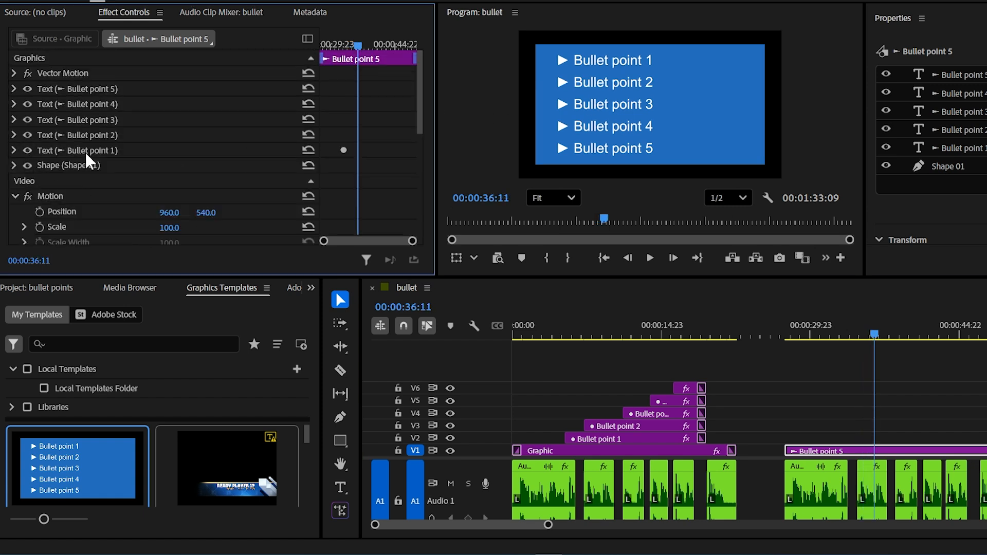
{"action": "left_click", "coordinate": [13, 136]}
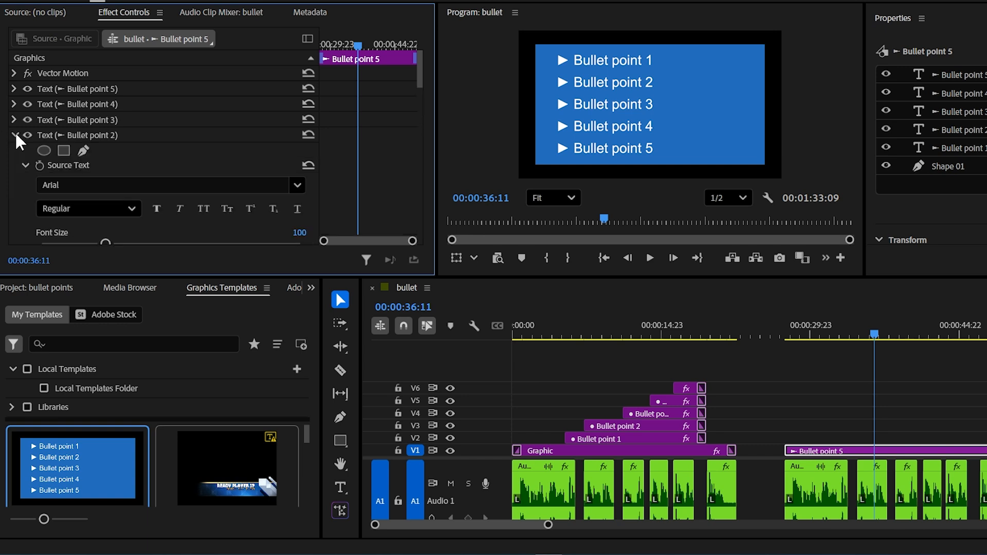
{"action": "left_click", "coordinate": [25, 164]}
{"action": "scroll", "coordinate": [153, 178], "scroll_direction": "down", "scroll_amount": 3}
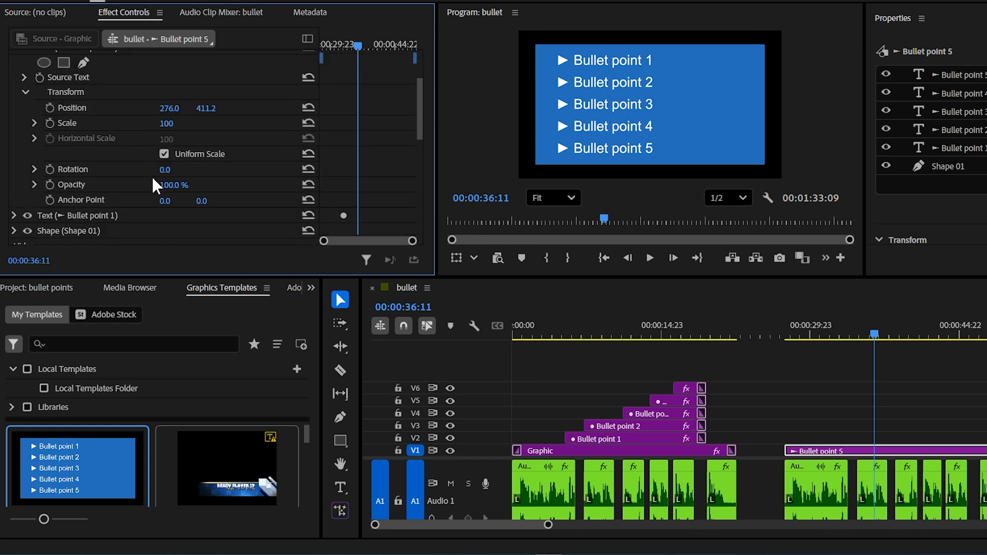
{"action": "left_click", "coordinate": [164, 184]}
{"action": "type", "text": "0"}
{"action": "key", "text": "Return"}
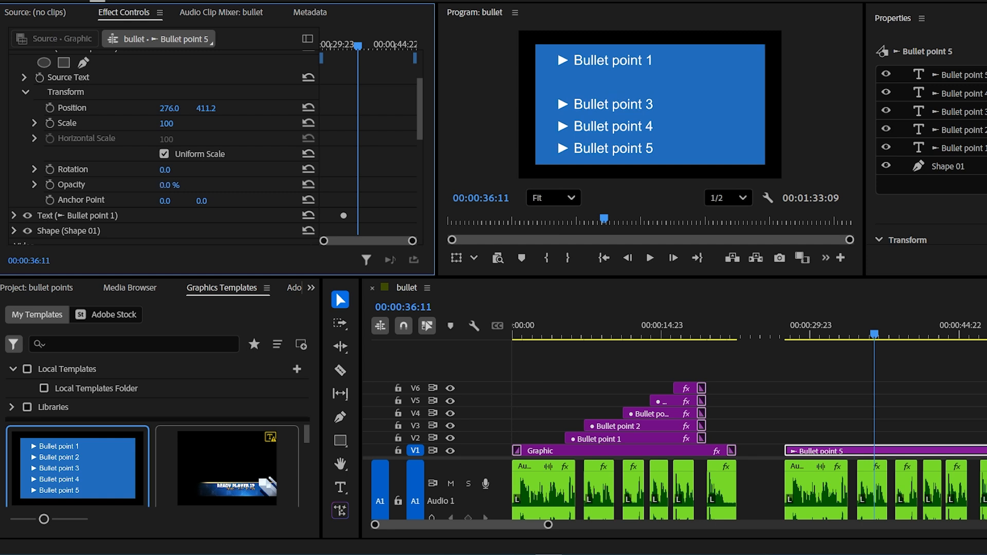
- Keyframe the opacity of the Bullet point 2 text layer at 0% at 00:00:36:11 and at 100% at 00:00:36:12
{"action": "left_click", "coordinate": [49, 185]}
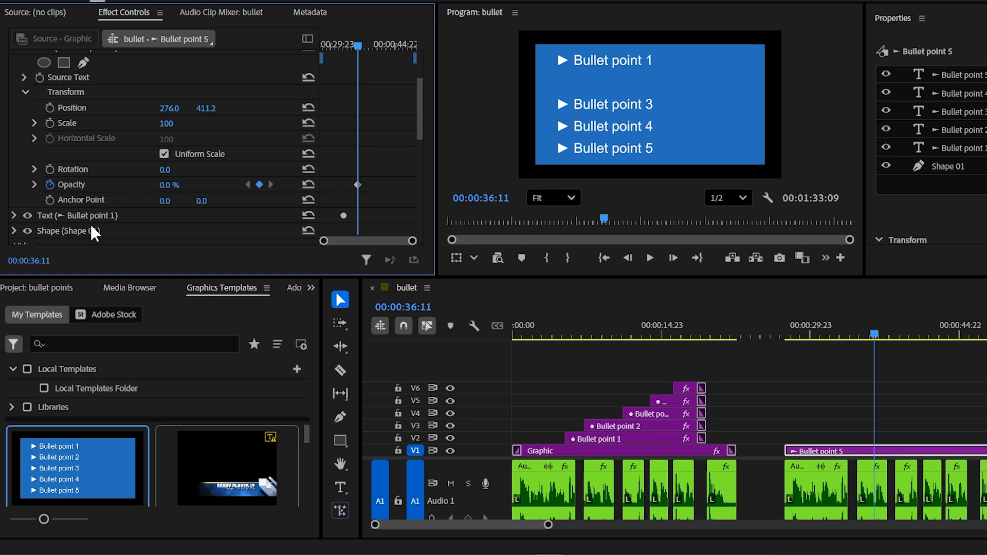
{"action": "left_click", "coordinate": [674, 258]}
{"action": "left_click", "coordinate": [169, 184]}
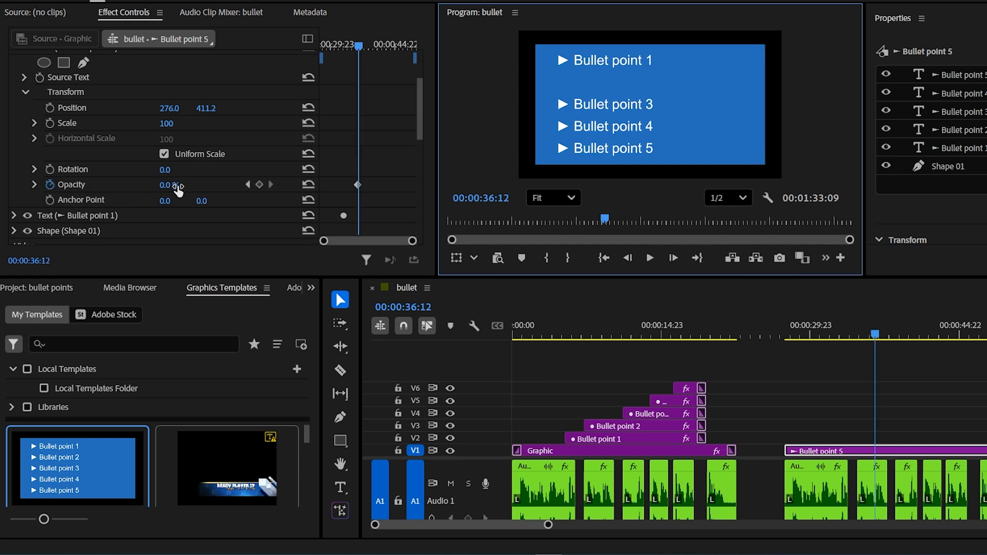
{"action": "type", "text": "100"}
{"action": "key", "text": "Return"}
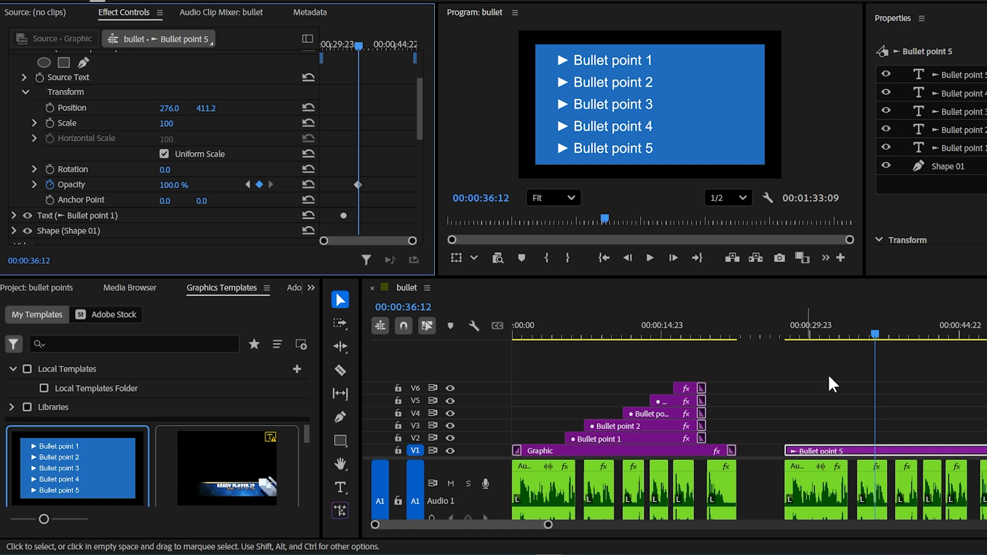
- Keyframe the opacity of the Bullet point 3 text layer at 0% at 00:00:39:17
{"action": "left_click", "coordinate": [888, 337]}
{"action": "left_click_drag", "start_coordinate": [888, 342], "coordinate": [907, 337]}
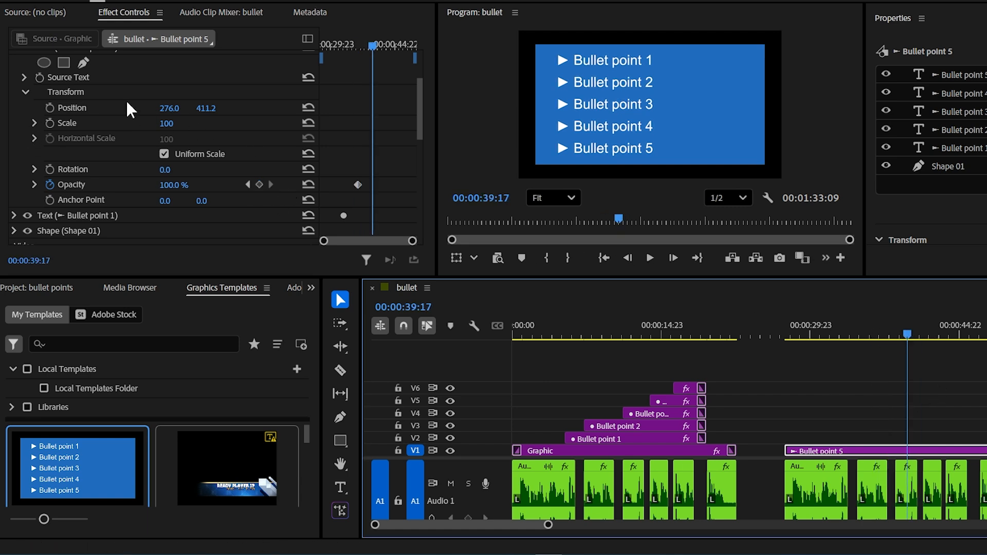
{"action": "scroll", "coordinate": [106, 120], "scroll_direction": "up", "scroll_amount": 3}
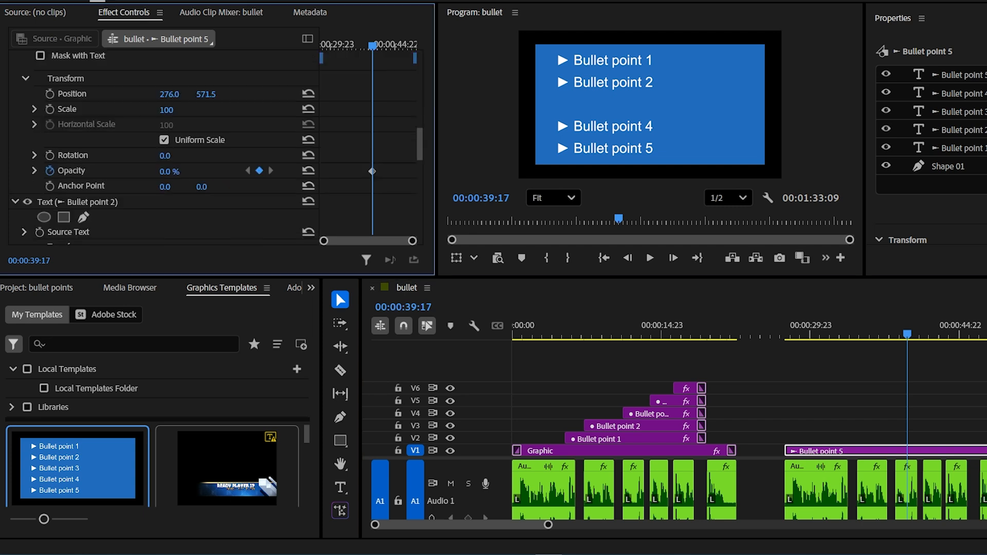
- Set the Bullet point 3 layer's opacity to 100% one frame on, at 00:00:39:18
{"action": "left_click", "coordinate": [673, 258]}
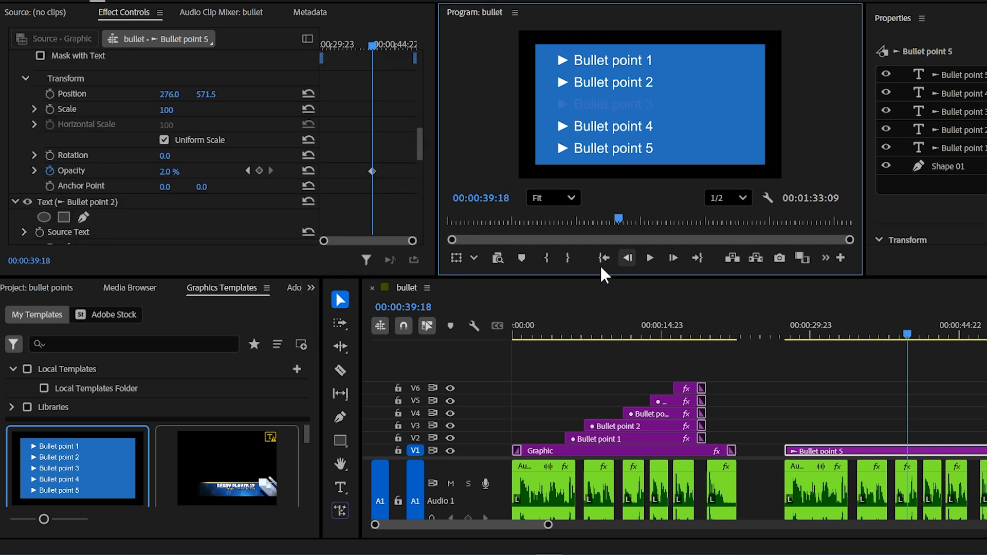
{"action": "left_click_drag", "start_coordinate": [162, 173], "coordinate": [165, 172]}
{"action": "key", "text": "Left"}
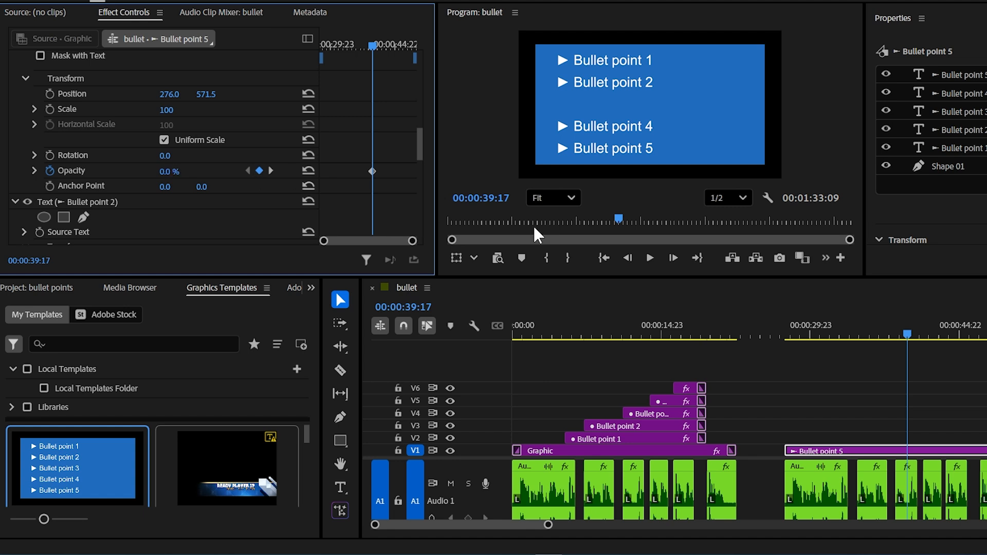
{"action": "left_click", "coordinate": [897, 336]}
{"action": "left_click", "coordinate": [907, 335]}
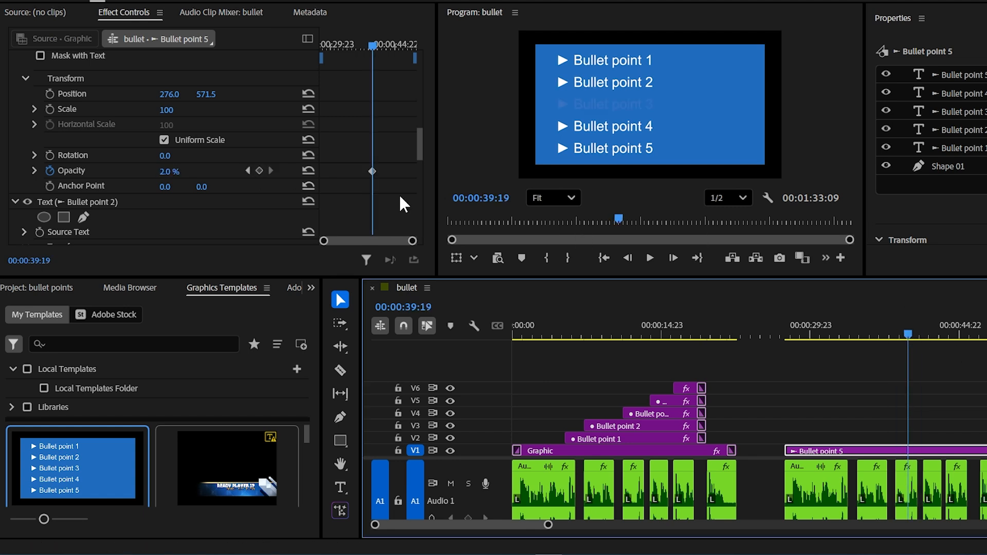
{"action": "left_click", "coordinate": [180, 166]}
{"action": "type", "text": "100"}
{"action": "key", "text": "Return"}
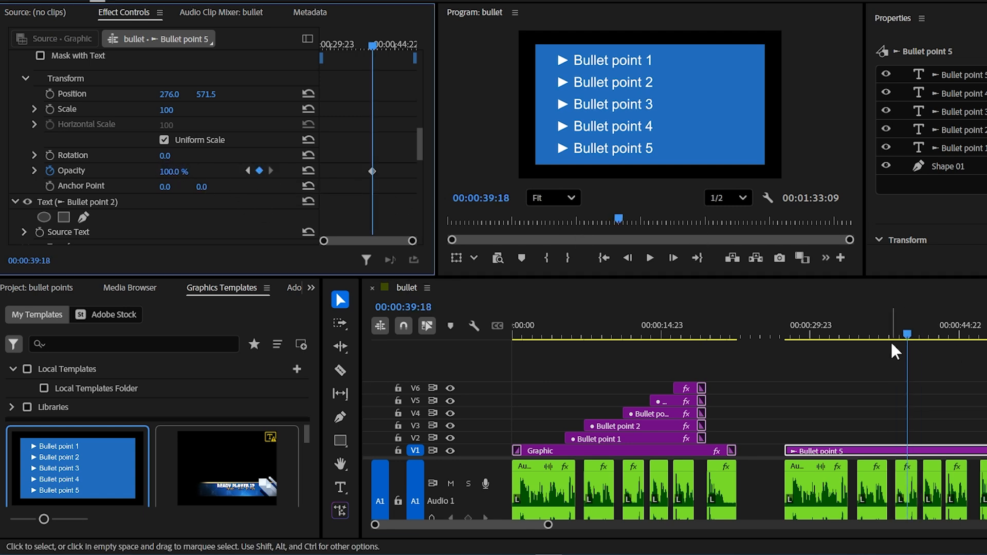
- Keyframe the opacity of the Bullet point 4 text layer at 0% at 00:00:42:08
{"action": "left_click_drag", "start_coordinate": [931, 336], "coordinate": [933, 335]}
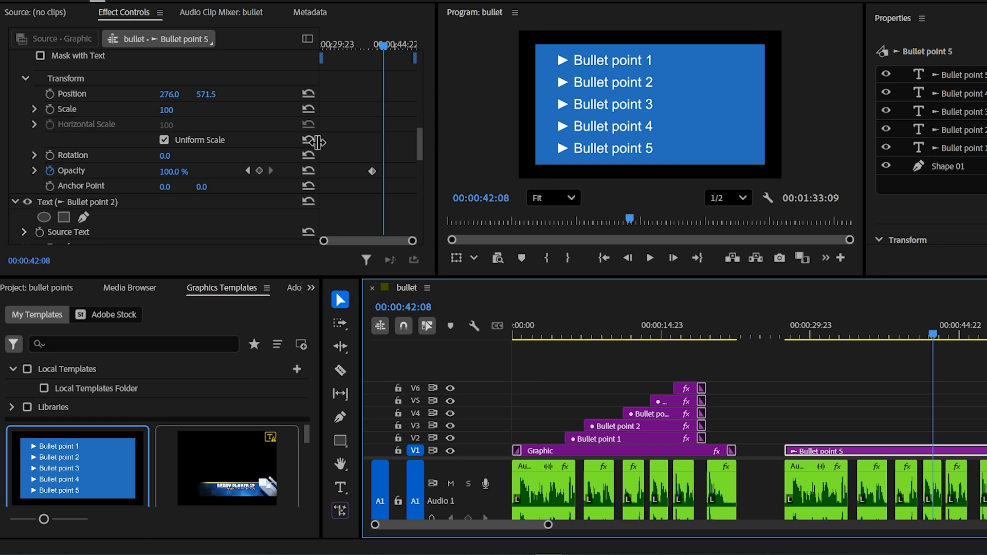
{"action": "left_click_drag", "start_coordinate": [420, 147], "coordinate": [419, 118]}
{"action": "left_click", "coordinate": [14, 104]}
{"action": "scroll", "coordinate": [113, 177], "scroll_direction": "down", "scroll_amount": 5}
{"action": "key", "text": "ctrl+z"}
{"action": "left_click_drag", "start_coordinate": [169, 163], "coordinate": [102, 163]}
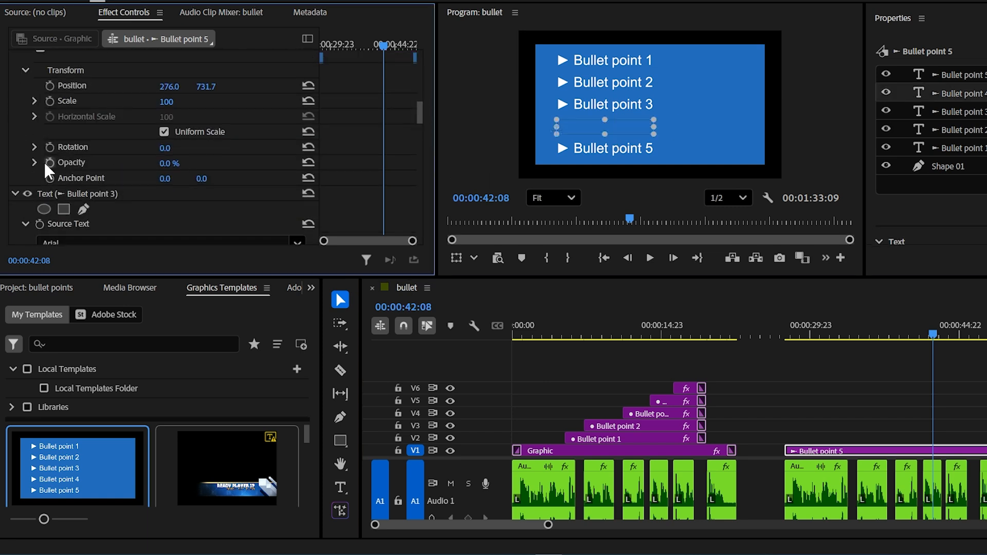
{"action": "left_click", "coordinate": [50, 163]}
- Set the Bullet point 4 layer's opacity to 100% one frame on from its 0% keyframe
{"action": "left_click", "coordinate": [674, 258]}
{"action": "left_click", "coordinate": [173, 164]}
{"action": "type", "text": "100"}
{"action": "key", "text": "Return"}
- Keyframe the opacity of the Bullet point 5 text layer at 0% at 00:00:44:15 and at 100% one frame on
{"action": "left_click_drag", "start_coordinate": [934, 335], "coordinate": [960, 341]}
{"action": "mouse_move", "coordinate": [421, 120]}
{"action": "left_mouse_down"}
{"action": "mouse_move", "coordinate": [423, 77]}
{"action": "mouse_move", "coordinate": [416, 111]}
{"action": "left_mouse_up"}
{"action": "left_click", "coordinate": [26, 57]}
{"action": "scroll", "coordinate": [48, 70], "scroll_direction": "up", "scroll_amount": 2}
{"action": "left_click", "coordinate": [49, 71]}
{"action": "left_click", "coordinate": [15, 88]}
{"action": "left_click", "coordinate": [49, 145]}
{"action": "left_click_drag", "start_coordinate": [174, 146], "coordinate": [118, 146]}
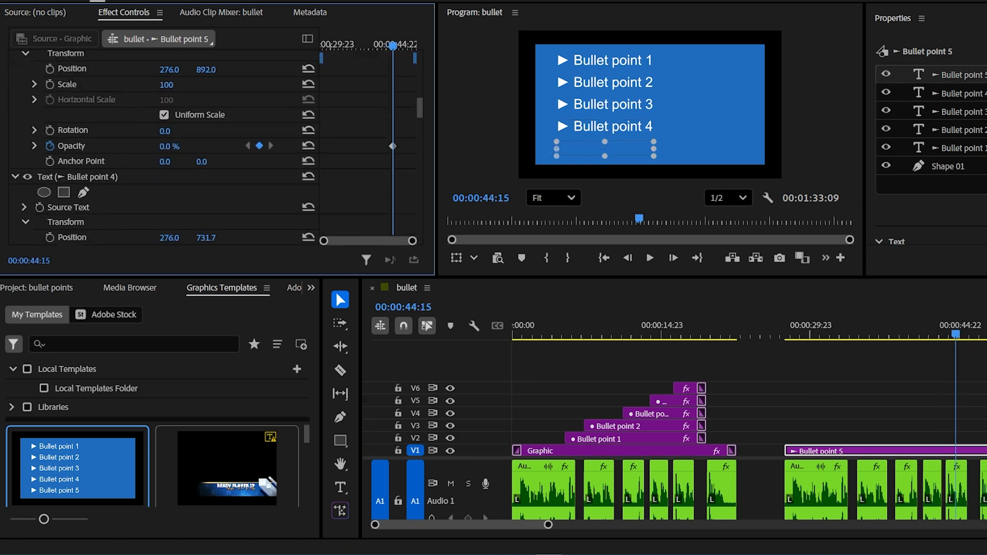
{"action": "left_click", "coordinate": [674, 258]}
{"action": "left_click_drag", "start_coordinate": [180, 145], "coordinate": [236, 146]}
- Play back the bullet points template clip from its start to its end to check the bullet reveals
{"action": "left_click", "coordinate": [789, 332]}
{"action": "key", "text": "space"}
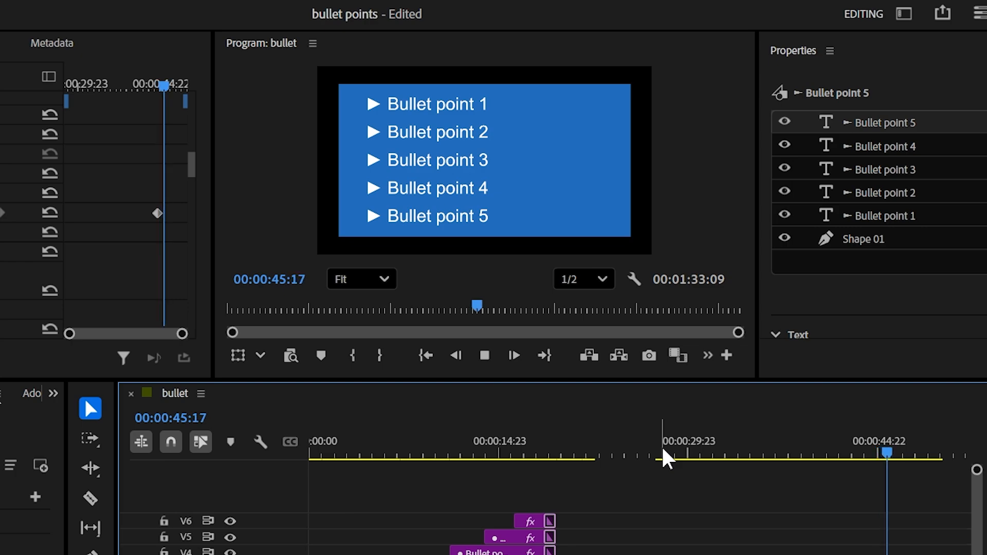
{"action": "key", "text": "space"}
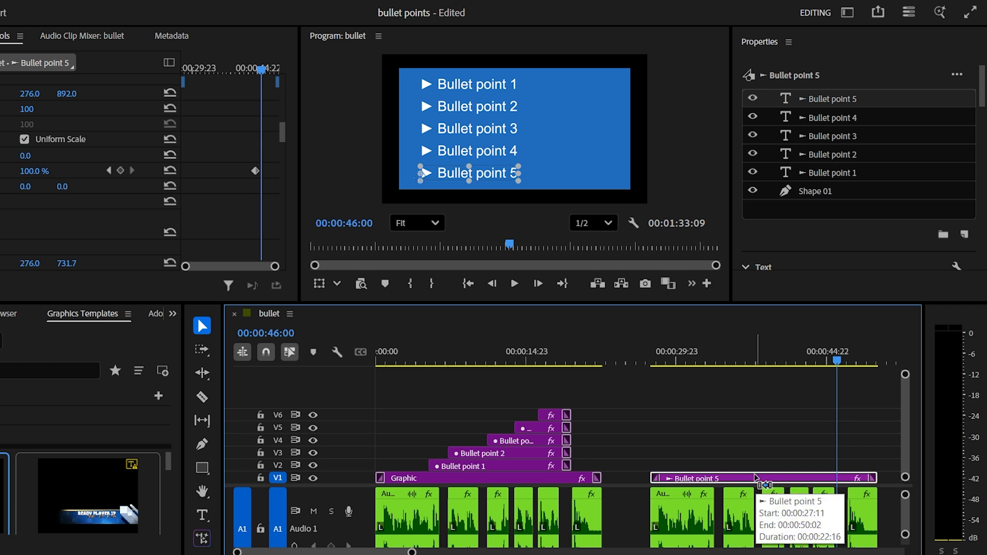
{"action": "key", "text": "space"}
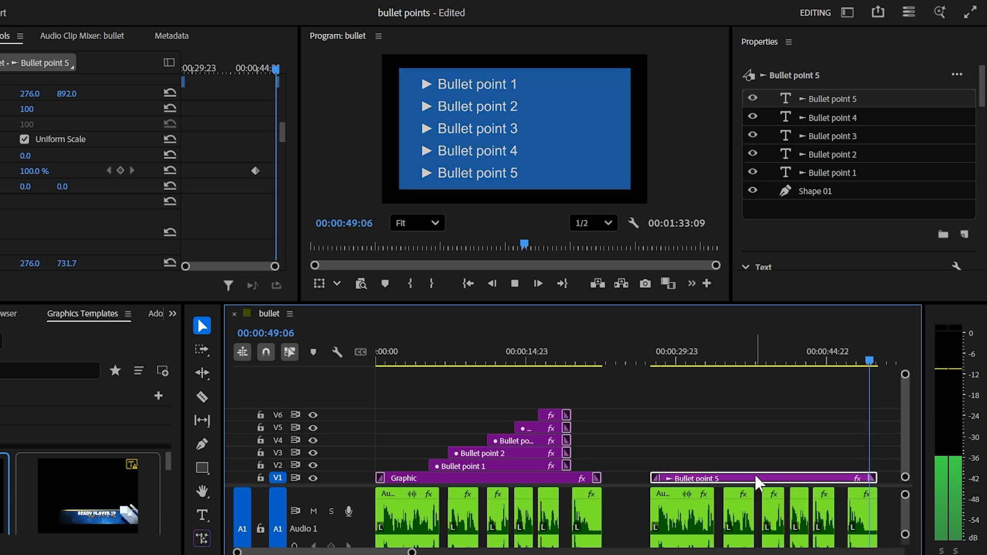
{"action": "scroll", "coordinate": [606, 412], "scroll_direction": "up", "scroll_amount": 5}
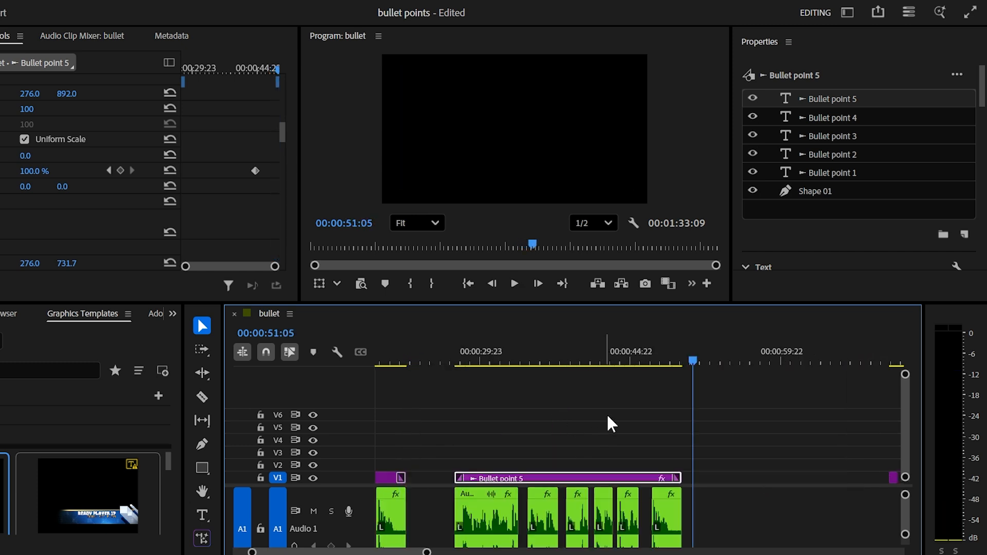
- Review the opacity keyframes in the template's layer settings and check the bullet reveals at several points along the clip
{"action": "left_click", "coordinate": [613, 360]}
{"action": "left_click_drag", "start_coordinate": [615, 360], "coordinate": [595, 361]}
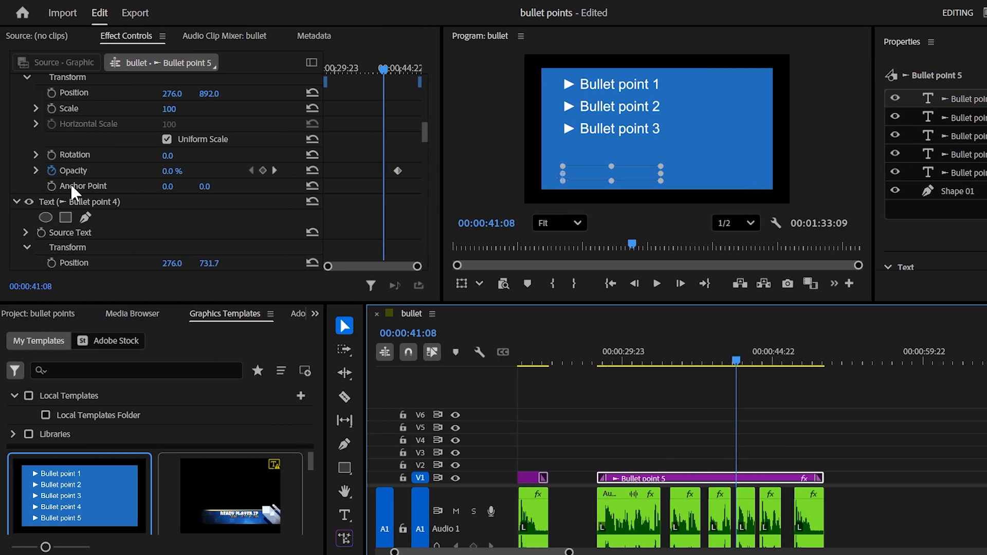
{"action": "scroll", "coordinate": [77, 146], "scroll_direction": "up", "scroll_amount": 5}
{"action": "scroll", "coordinate": [113, 164], "scroll_direction": "down", "scroll_amount": 4}
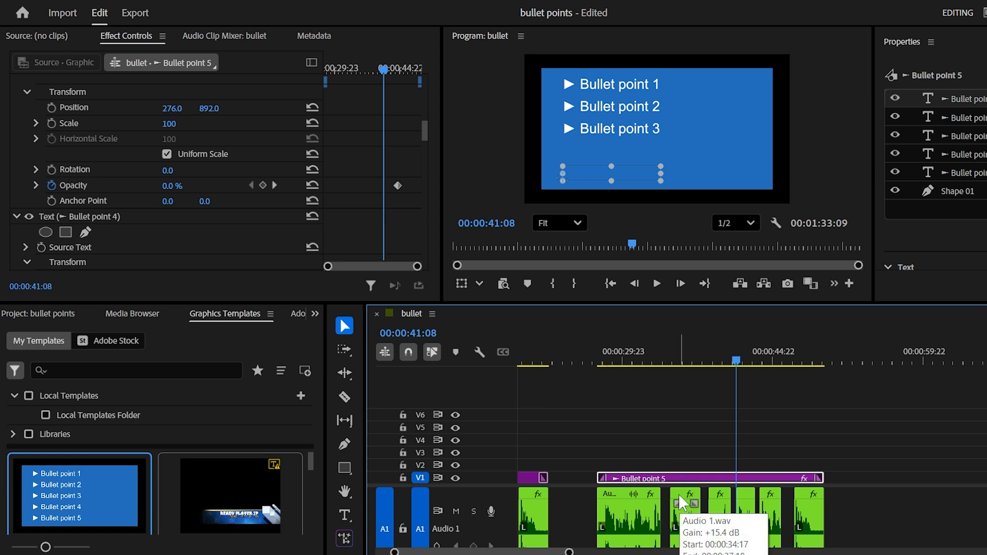
{"action": "left_click", "coordinate": [638, 350]}
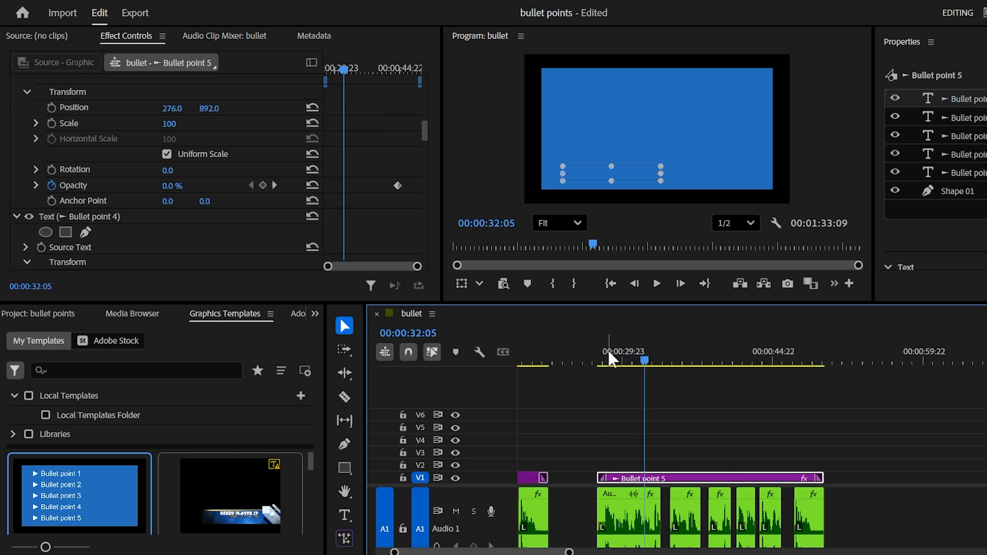
{"action": "left_click", "coordinate": [686, 360]}
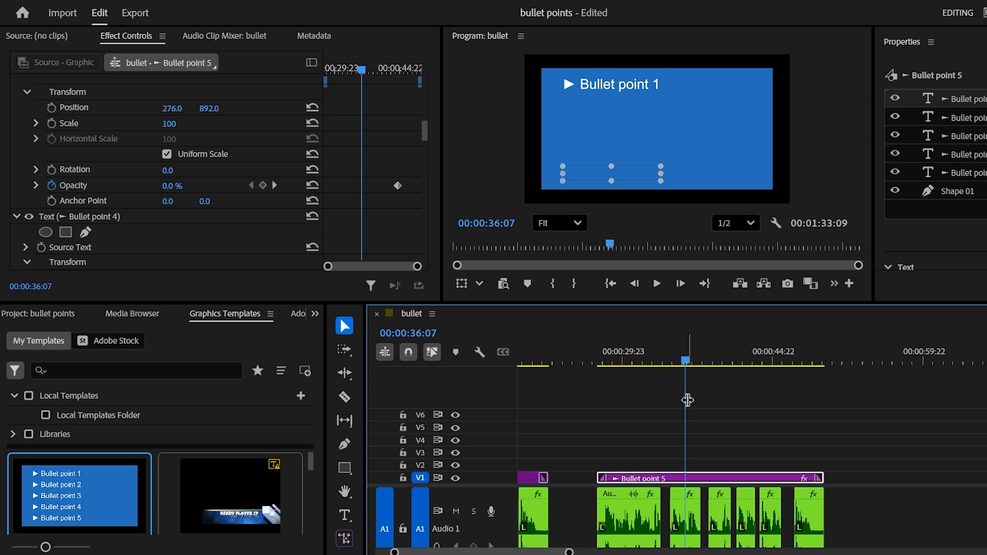
{"action": "left_click", "coordinate": [726, 359]}
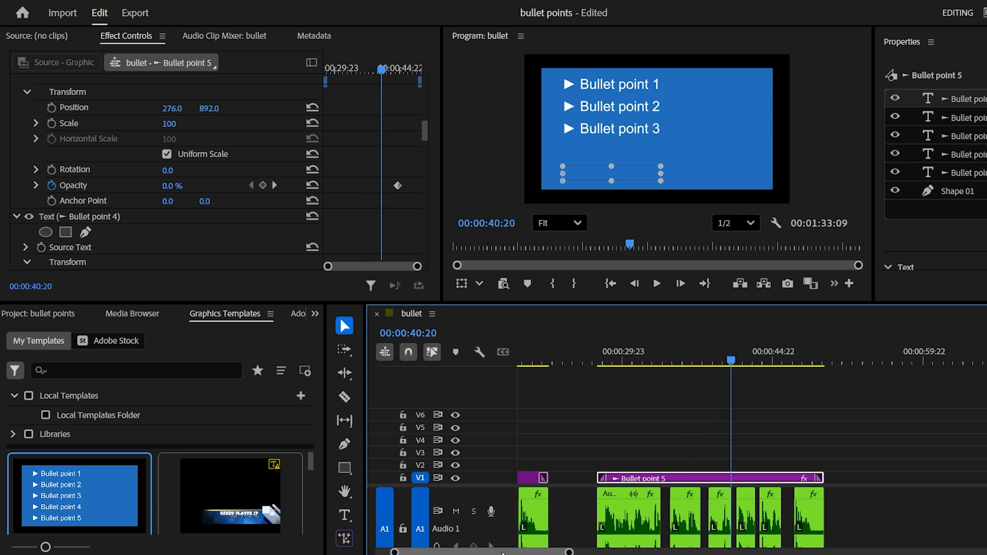
- Compare the separate stacked bullet clips on V1 to V6 with the single template clip, and show the original bullets at 00:00:17:11
{"action": "scroll", "coordinate": [576, 514], "scroll_direction": "up", "scroll_amount": 5}
{"action": "left_click", "coordinate": [590, 396]}
{"action": "left_click_drag", "start_coordinate": [591, 403], "coordinate": [688, 486]}
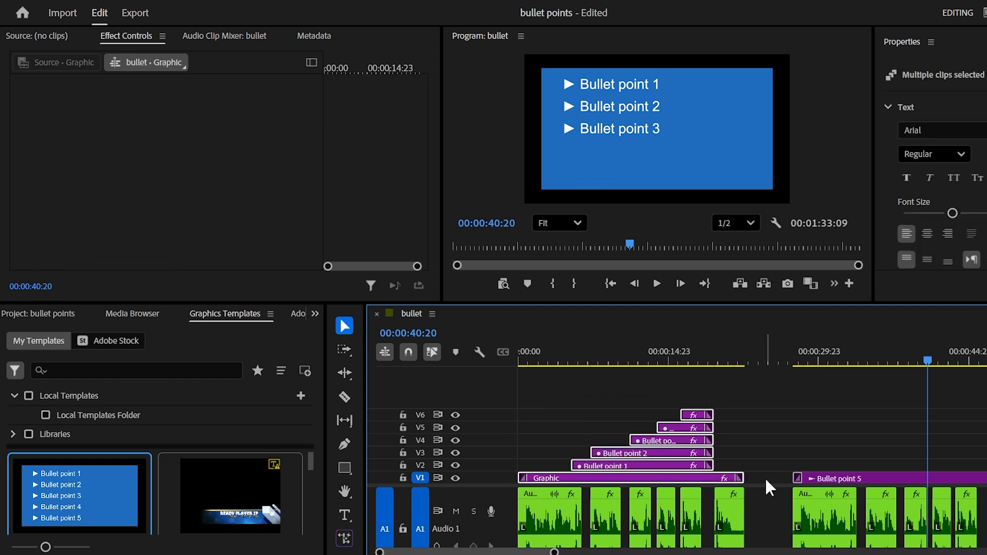
{"action": "left_click", "coordinate": [886, 479]}
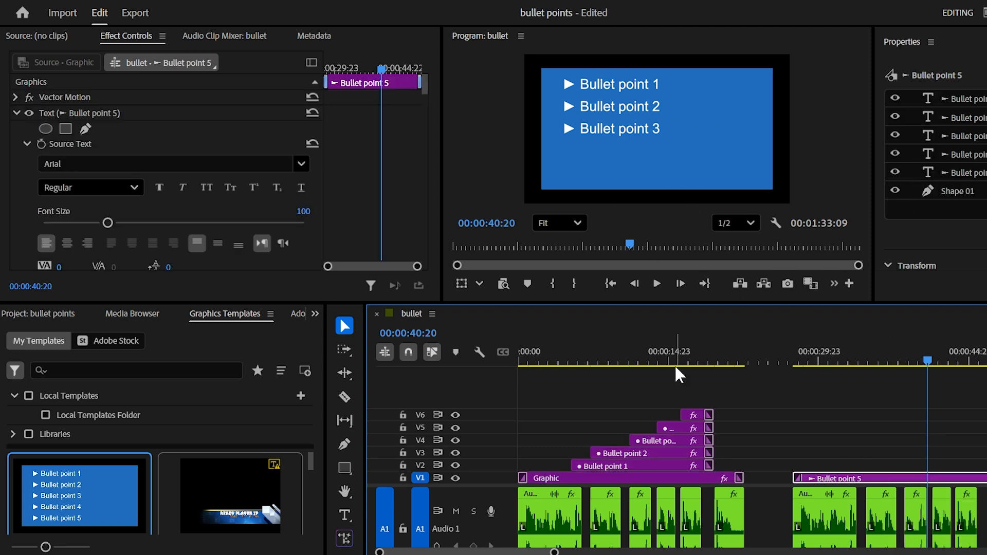
{"action": "left_click", "coordinate": [693, 360]}
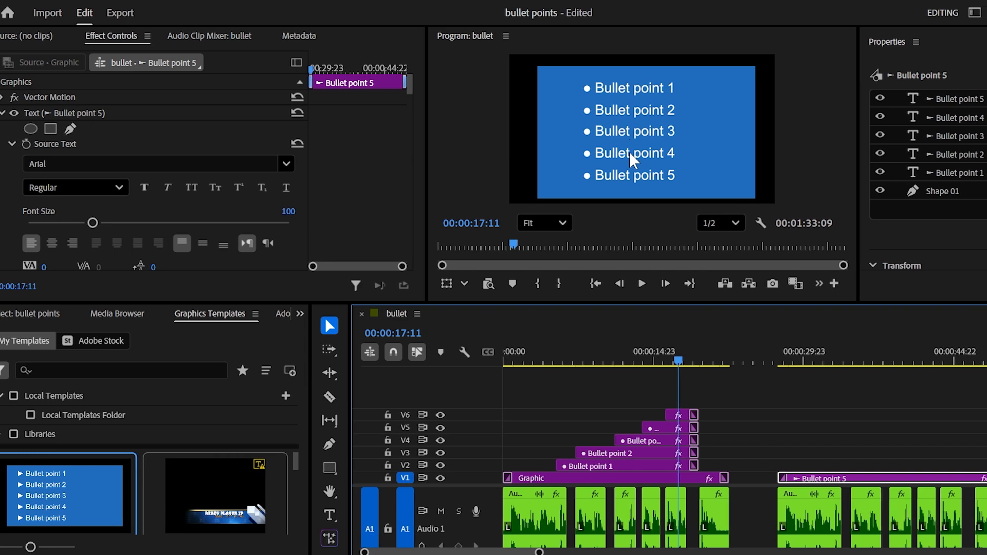
- Inspect the position and transform settings of the separate Bullet point 5, 4 and 3 text clips
{"action": "left_click", "coordinate": [518, 465]}
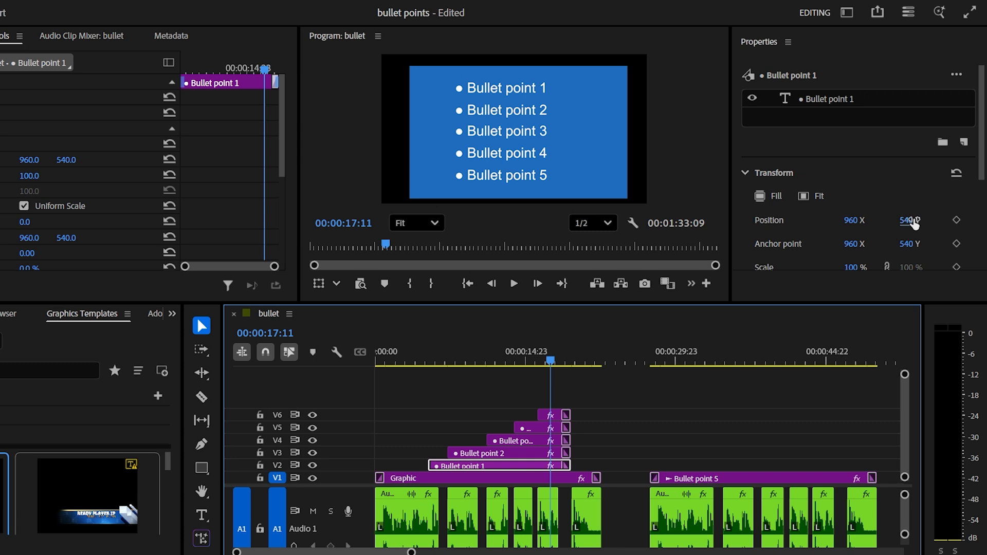
{"action": "left_click", "coordinate": [520, 180]}
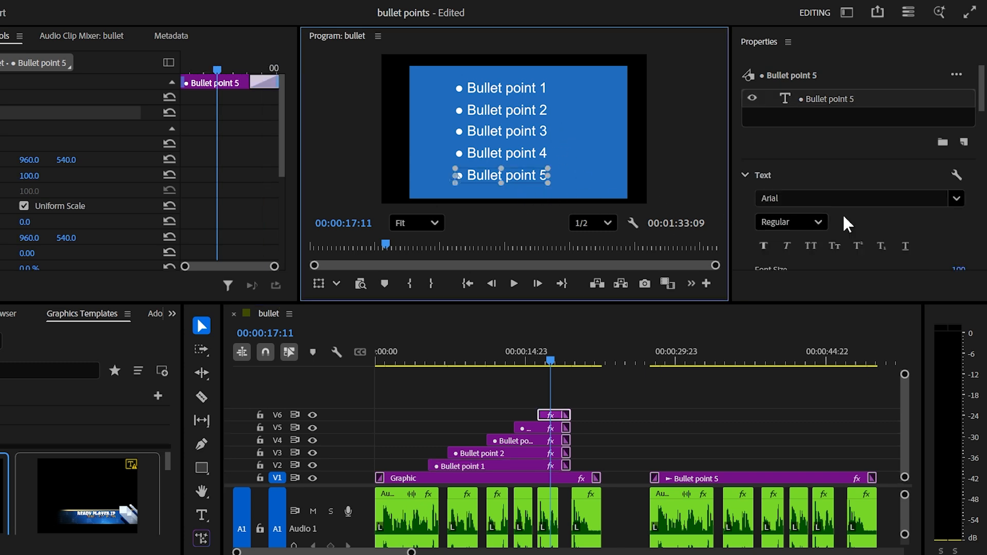
{"action": "left_click_drag", "start_coordinate": [982, 95], "coordinate": [970, 220]}
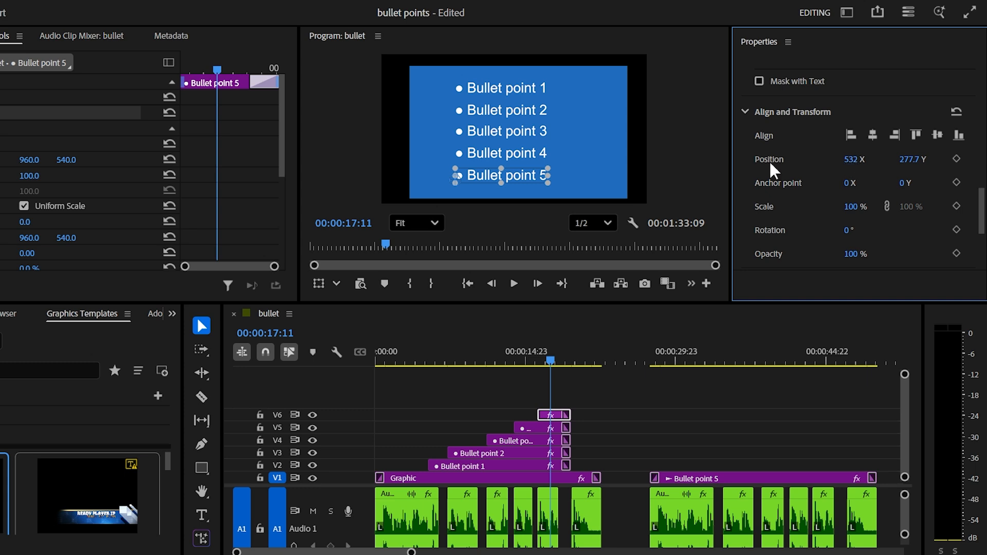
{"action": "left_click", "coordinate": [524, 151]}
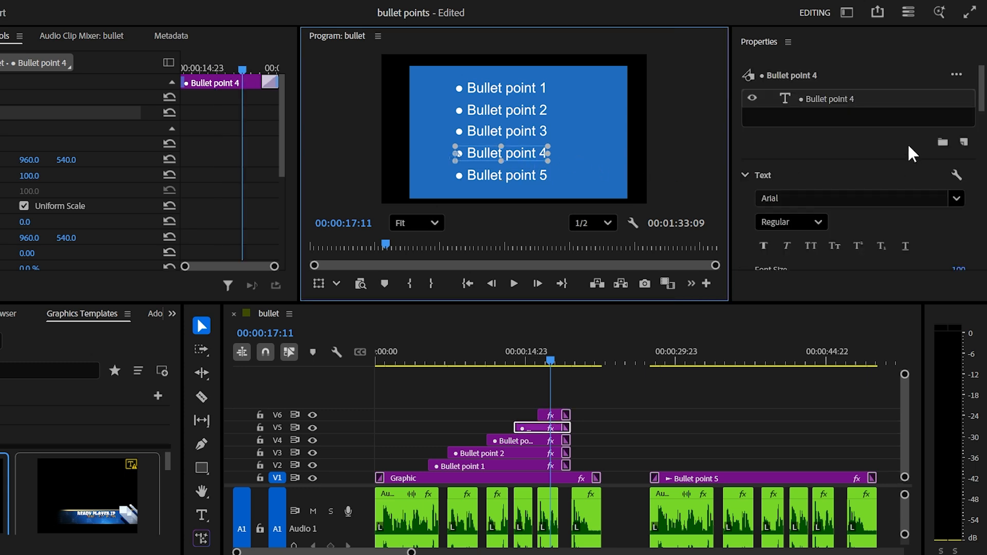
{"action": "scroll", "coordinate": [971, 208], "scroll_direction": "down", "scroll_amount": 5}
{"action": "scroll", "coordinate": [970, 210], "scroll_direction": "down", "scroll_amount": 3}
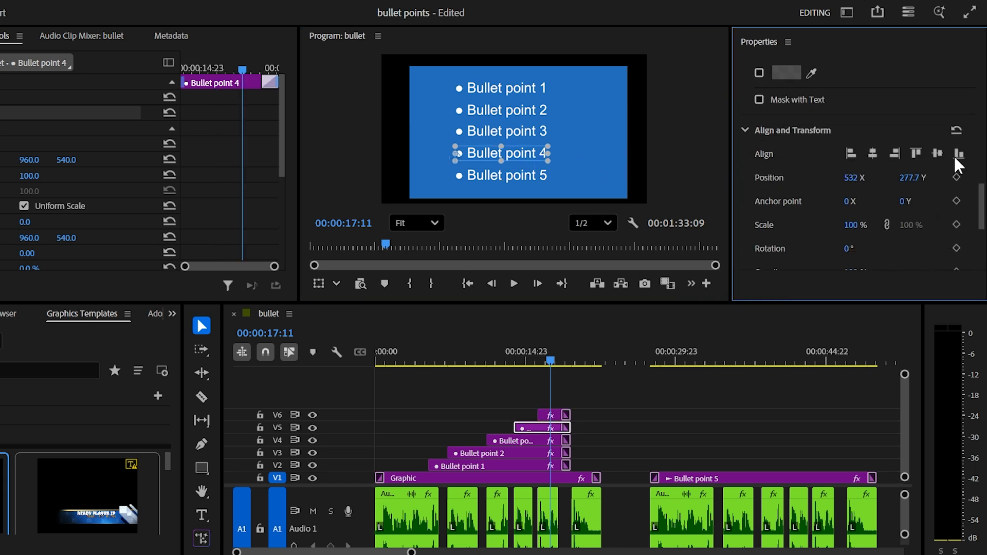
{"action": "mouse_move", "coordinate": [980, 198]}
{"action": "left_mouse_down"}
{"action": "mouse_move", "coordinate": [982, 147]}
{"action": "mouse_move", "coordinate": [981, 190]}
{"action": "left_mouse_up"}
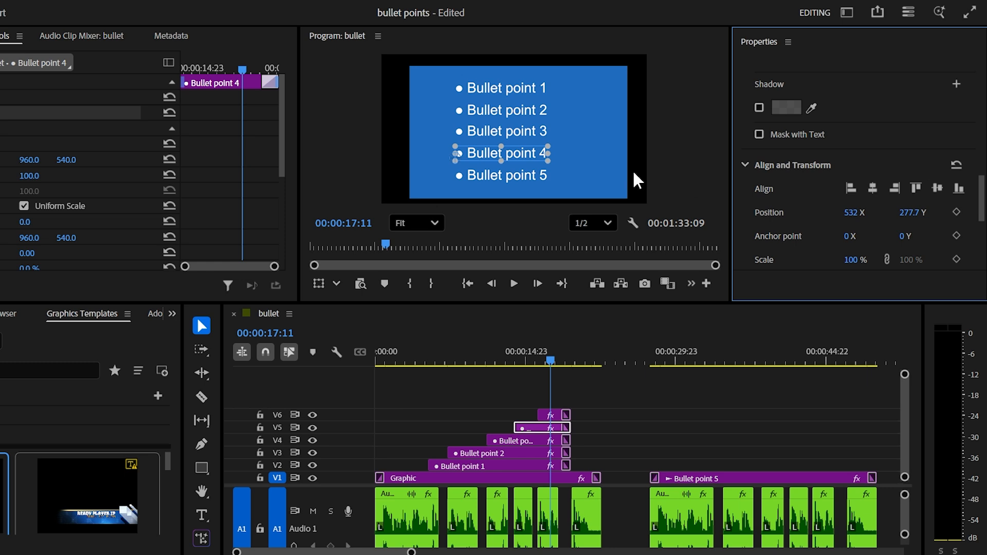
{"action": "left_click", "coordinate": [523, 134]}
{"action": "left_click_drag", "start_coordinate": [981, 90], "coordinate": [980, 233]}
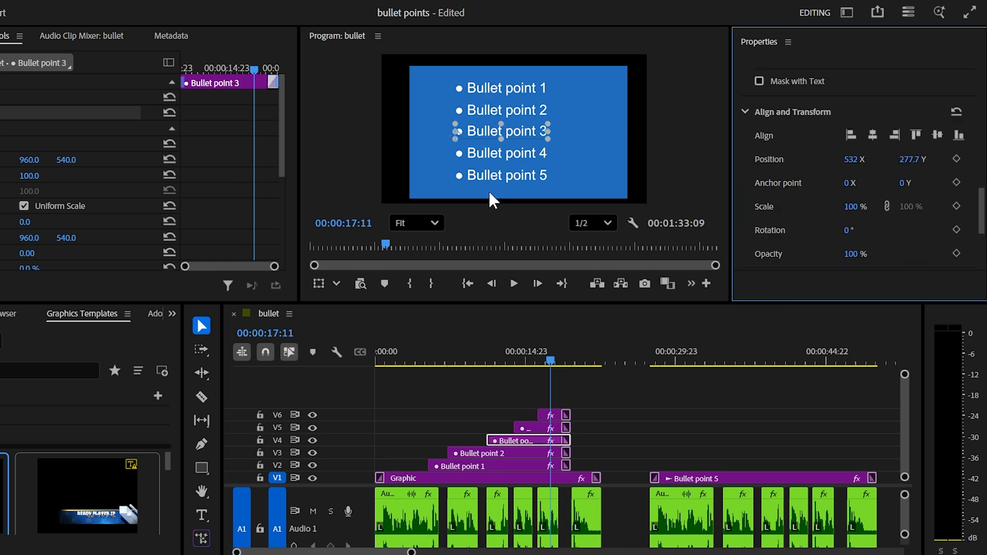
{"action": "left_click", "coordinate": [517, 132]}
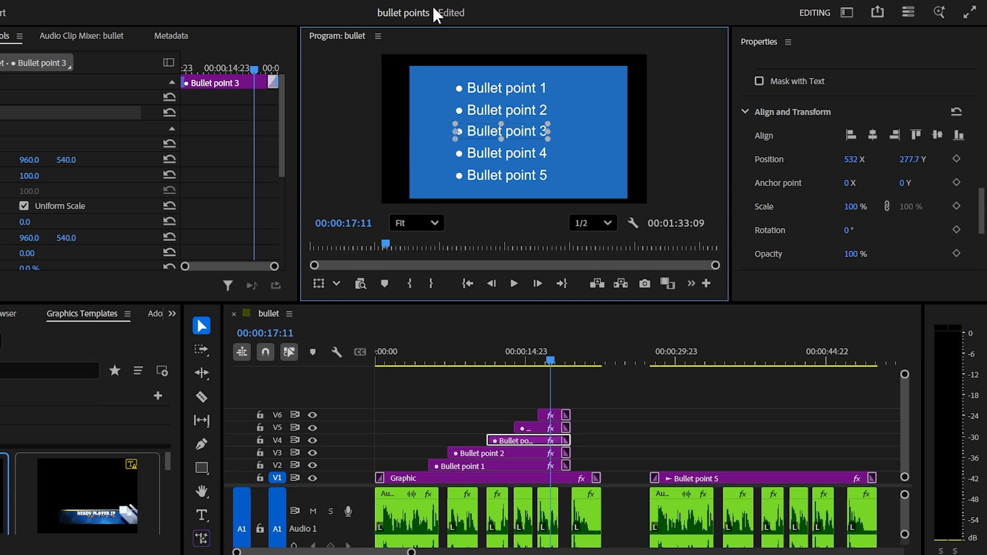
- Return to the bullet points template at 00:00:34:17 and select its clip on V1
{"action": "left_click", "coordinate": [724, 360]}
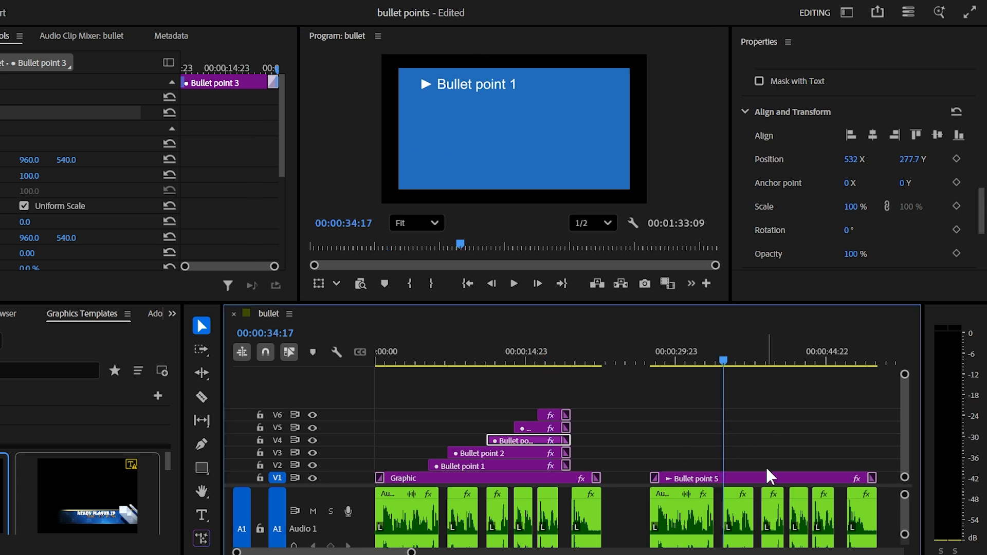
{"action": "left_click", "coordinate": [769, 479]}
{"action": "left_click", "coordinate": [843, 200]}
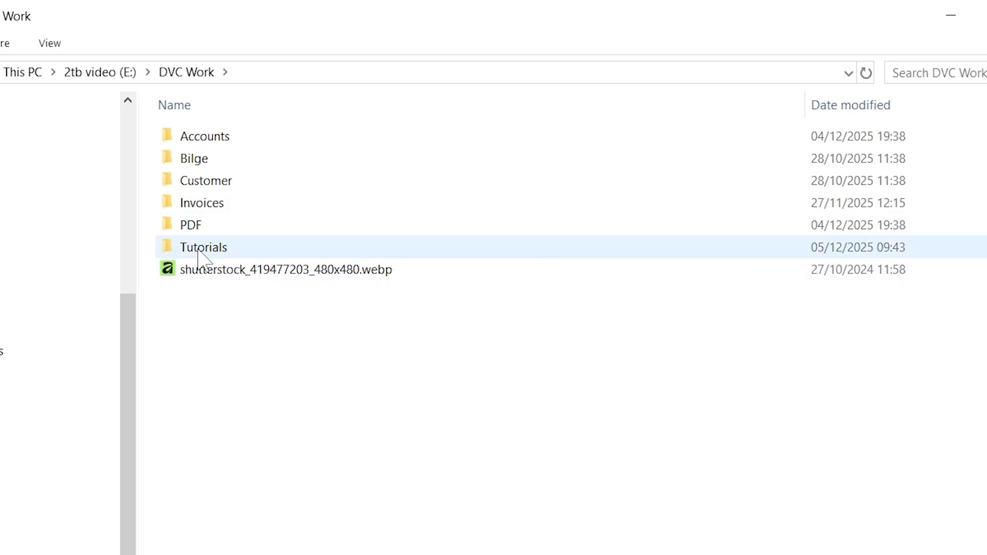
- In File Explorer, open the Premiere folder inside DVC Work's Tutorials folder to locate the bullet points template file
{"action": "double_click", "coordinate": [195, 247]}
{"action": "double_click", "coordinate": [224, 159]}
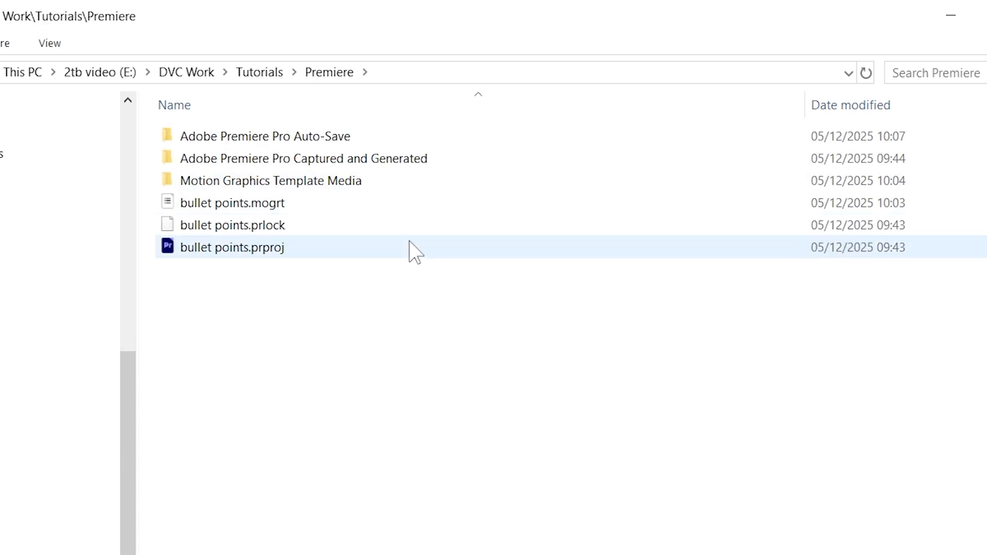
- Select the bullet points.mogrt template file in the Premiere folder, then switch back to Premiere Pro
{"action": "left_click", "coordinate": [278, 209]}
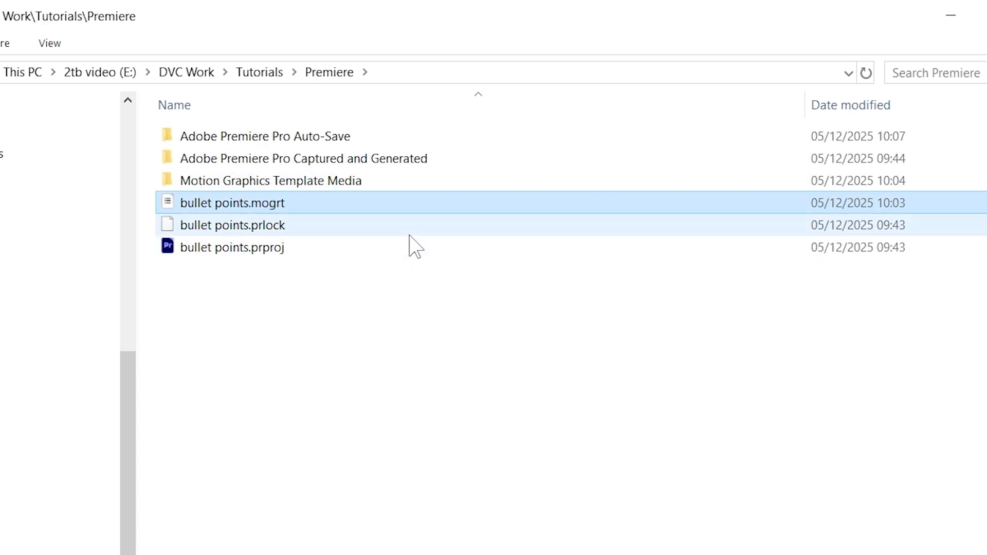
{"action": "left_click_drag", "start_coordinate": [440, 22], "coordinate": [986, 68]}
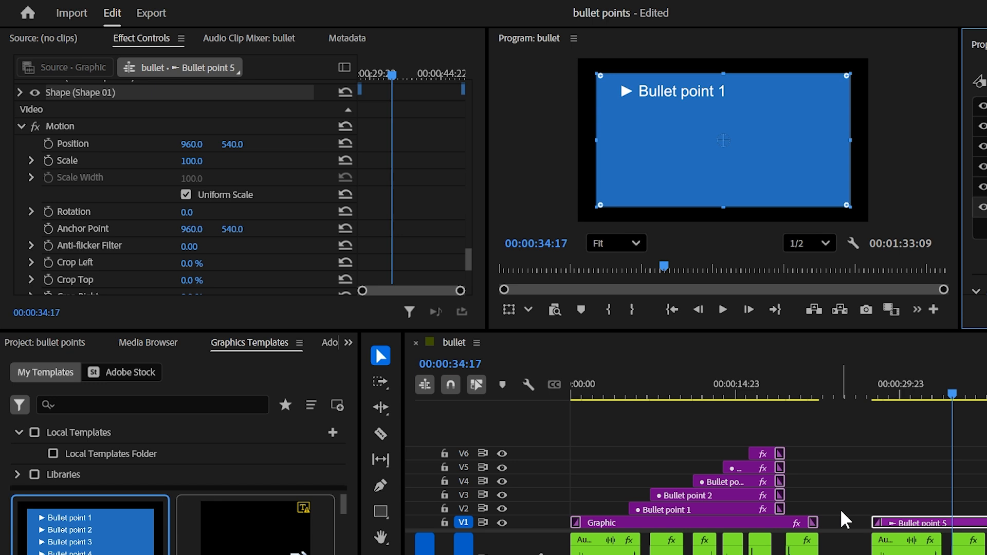
- Examine the source text and font settings of the Bullet point 5 text layer in the template clip's effect controls
{"action": "left_click", "coordinate": [21, 126]}
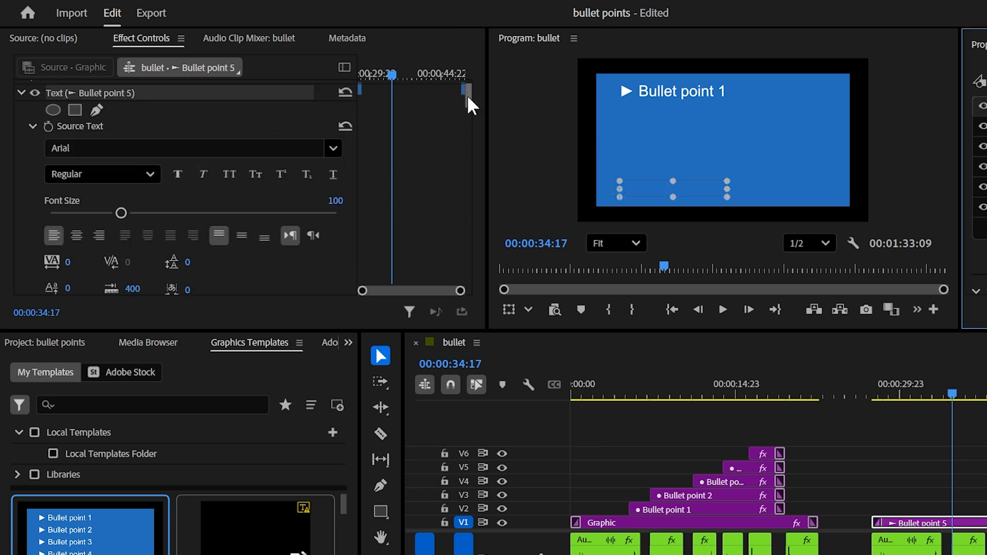
{"action": "mouse_move", "coordinate": [467, 94]}
{"action": "left_mouse_down"}
{"action": "mouse_move", "coordinate": [459, 177]}
{"action": "mouse_move", "coordinate": [471, 77]}
{"action": "left_mouse_up"}
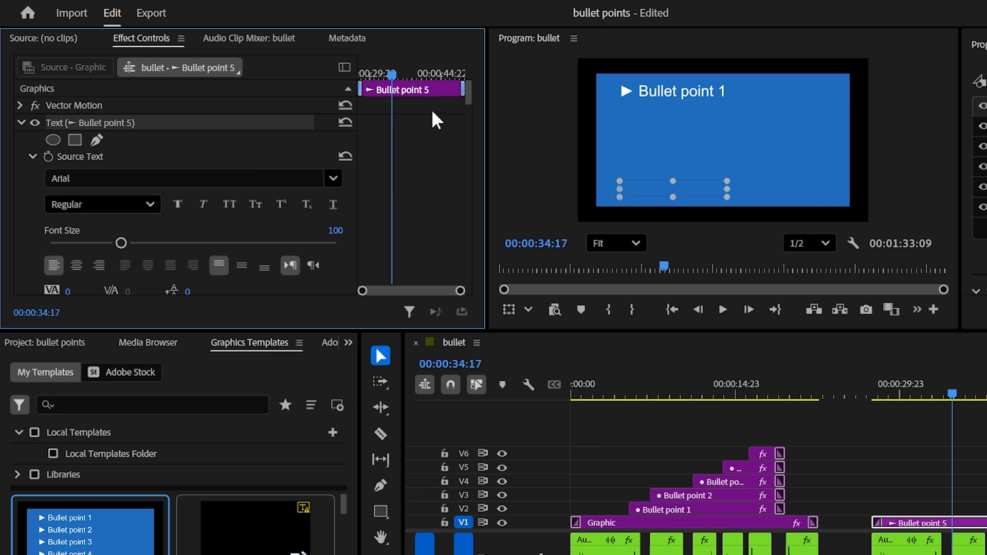
{"action": "left_click_drag", "start_coordinate": [469, 91], "coordinate": [470, 92]}
{"action": "scroll", "coordinate": [439, 156], "scroll_direction": "down", "scroll_amount": 4}
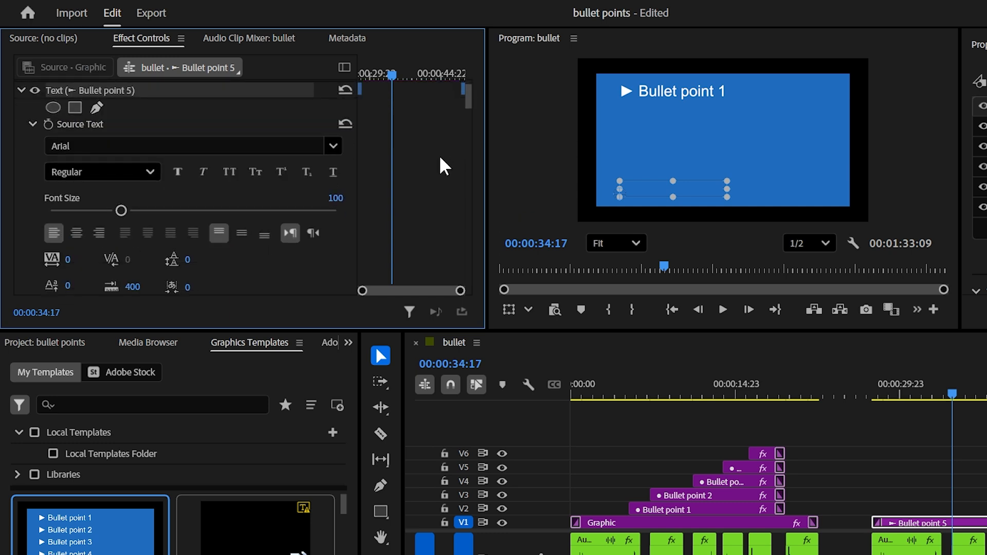
{"action": "scroll", "coordinate": [437, 157], "scroll_direction": "up", "scroll_amount": 4}
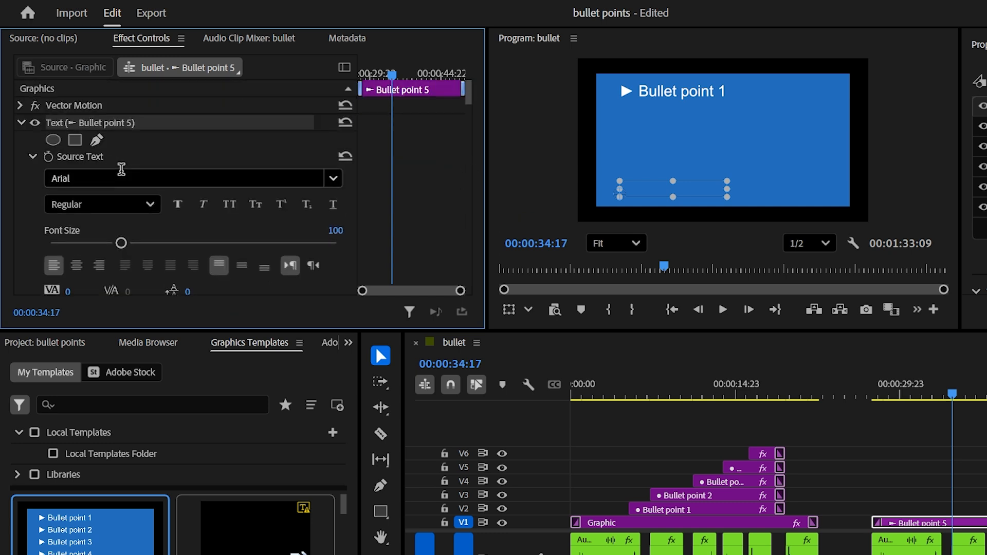
{"action": "scroll", "coordinate": [124, 170], "scroll_direction": "down", "scroll_amount": 2}
{"action": "scroll", "coordinate": [124, 168], "scroll_direction": "up", "scroll_amount": 2}
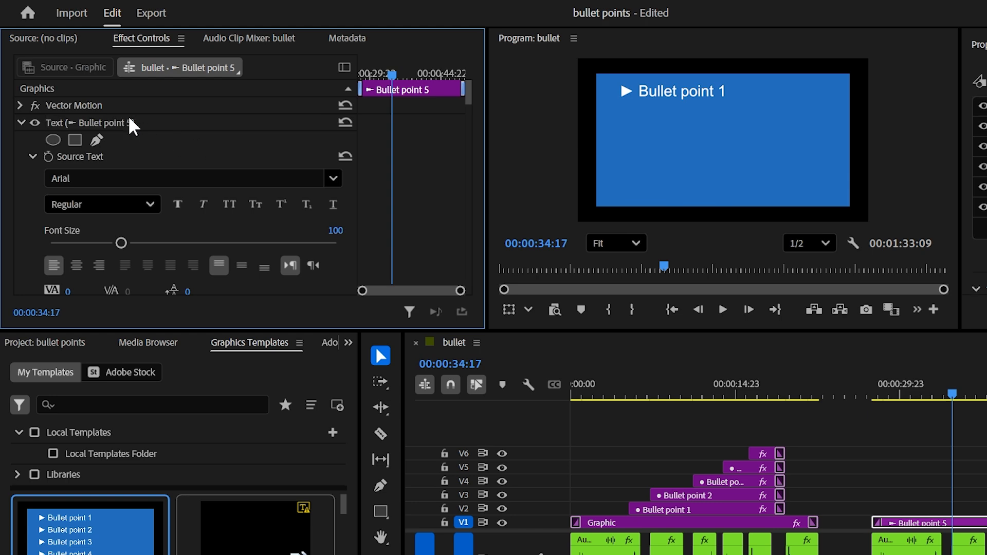
{"action": "left_click", "coordinate": [107, 177]}
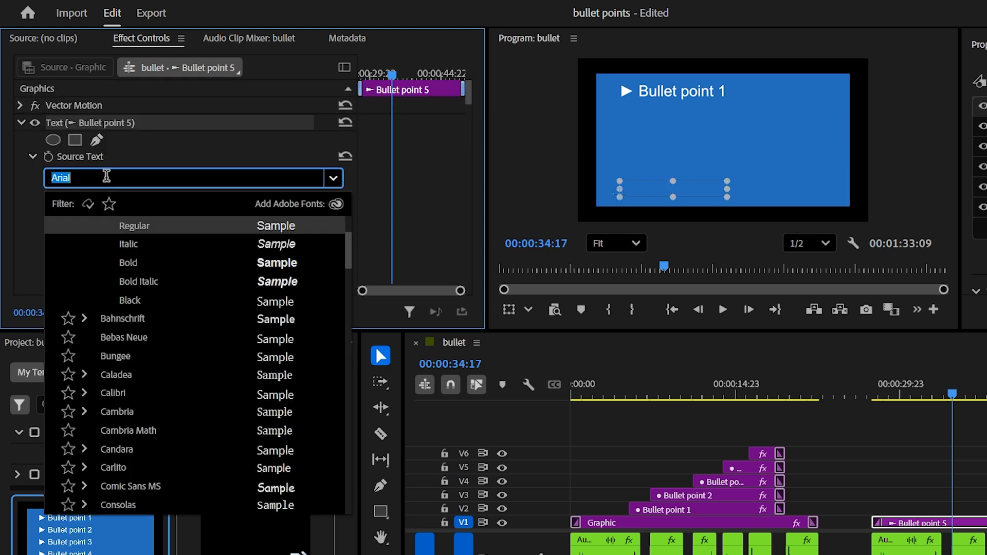
{"action": "left_click", "coordinate": [396, 202]}
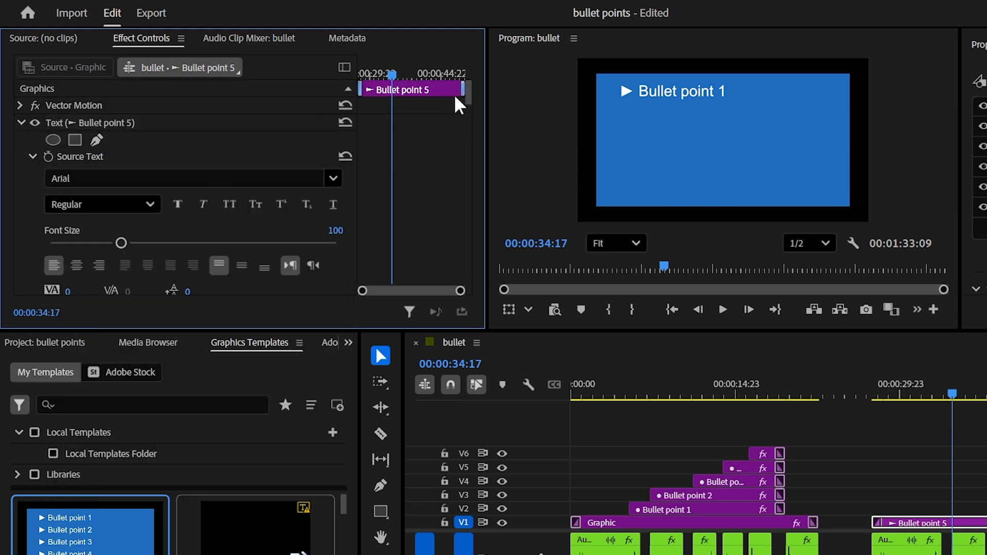
- Dock the Effect Controls panel as its own full-height column and collapse the Bullet point 5 source text settings to show its transform values
{"action": "mouse_move", "coordinate": [468, 92]}
{"action": "left_mouse_down"}
{"action": "mouse_move", "coordinate": [458, 212]}
{"action": "mouse_move", "coordinate": [454, 85]}
{"action": "left_mouse_up"}
{"action": "left_click_drag", "start_coordinate": [147, 45], "coordinate": [1, 257]}
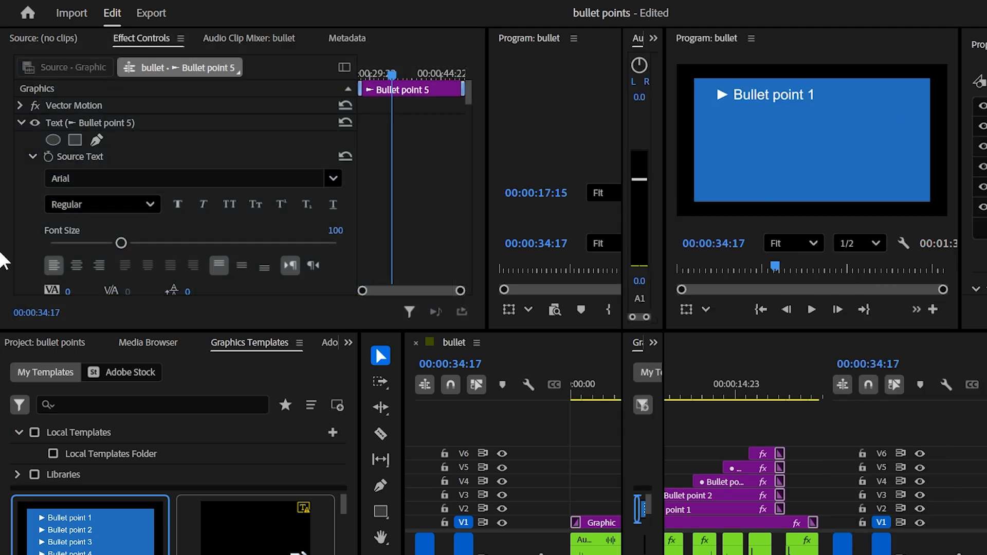
{"action": "left_click_drag", "start_coordinate": [518, 148], "coordinate": [297, 144]}
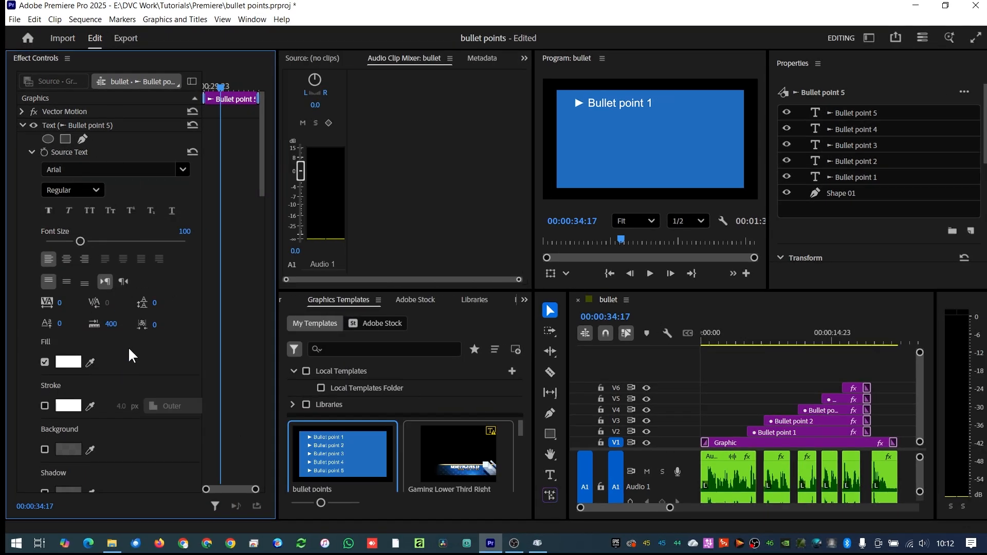
{"action": "mouse_move", "coordinate": [266, 186]}
{"action": "left_mouse_down"}
{"action": "mouse_move", "coordinate": [264, 220]}
{"action": "mouse_move", "coordinate": [260, 177]}
{"action": "left_mouse_up"}
{"action": "left_click", "coordinate": [31, 153]}
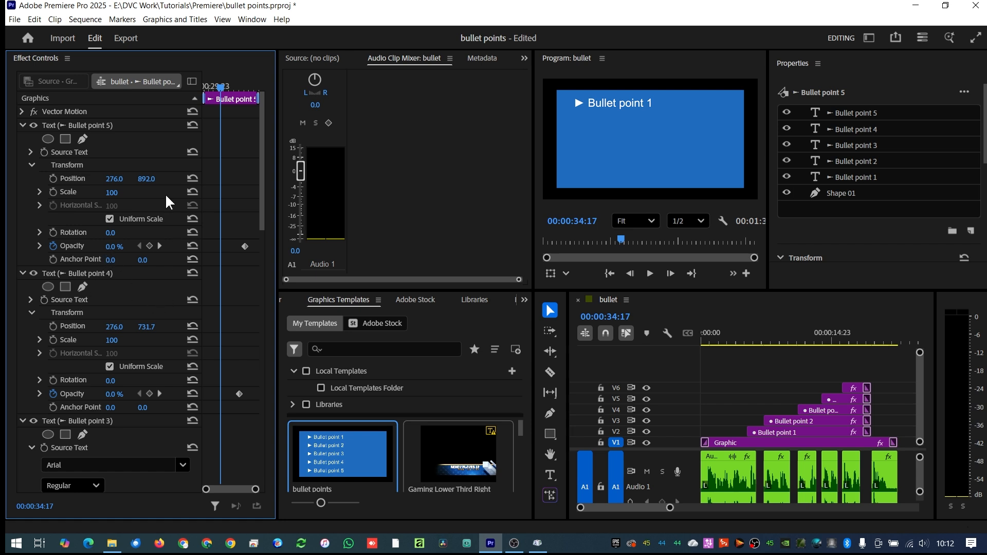
- Select the Bullet point 5 layer in Properties and examine its alignment, transform and opacity keyframe settings
{"action": "scroll", "coordinate": [879, 175], "scroll_direction": "down", "scroll_amount": 3}
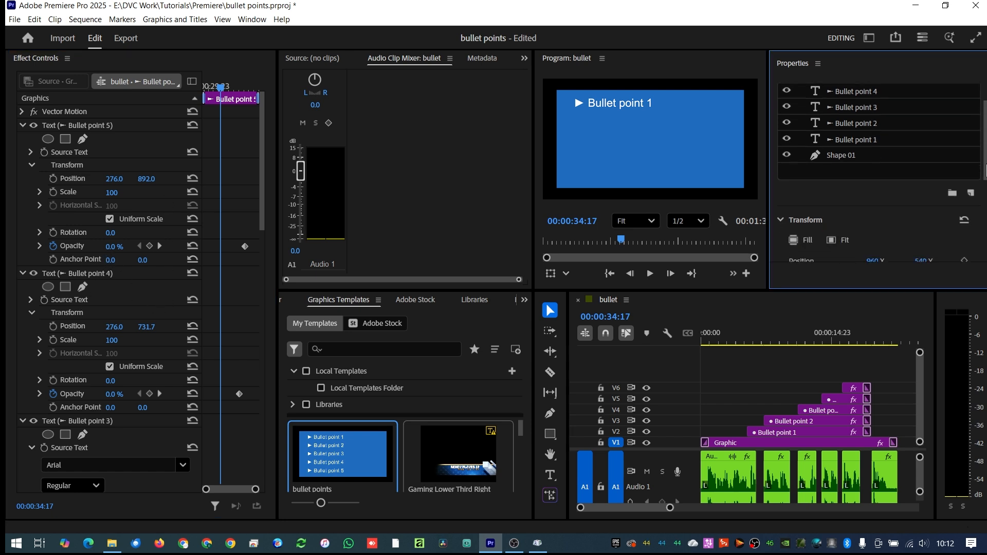
{"action": "scroll", "coordinate": [880, 174], "scroll_direction": "down", "scroll_amount": 2}
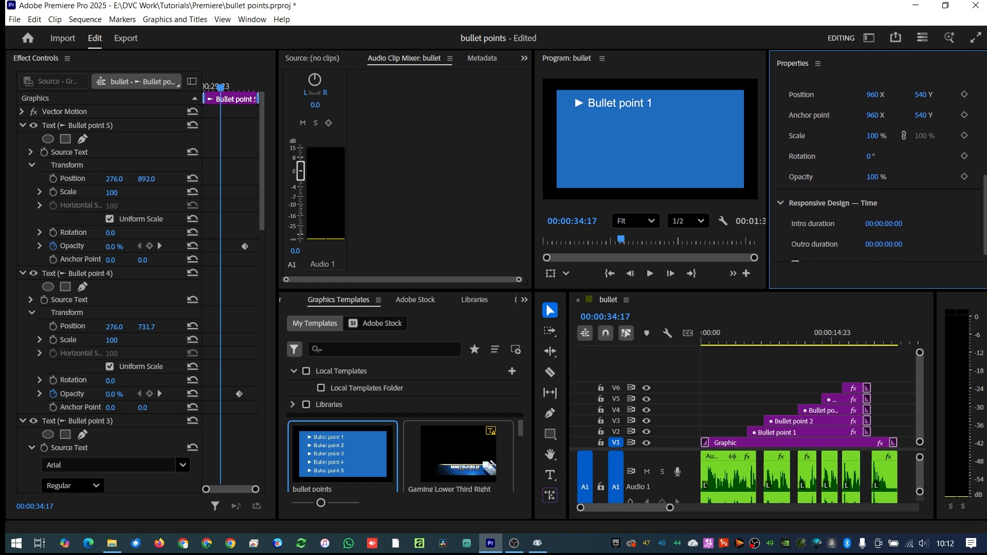
{"action": "scroll", "coordinate": [905, 201], "scroll_direction": "up", "scroll_amount": 1}
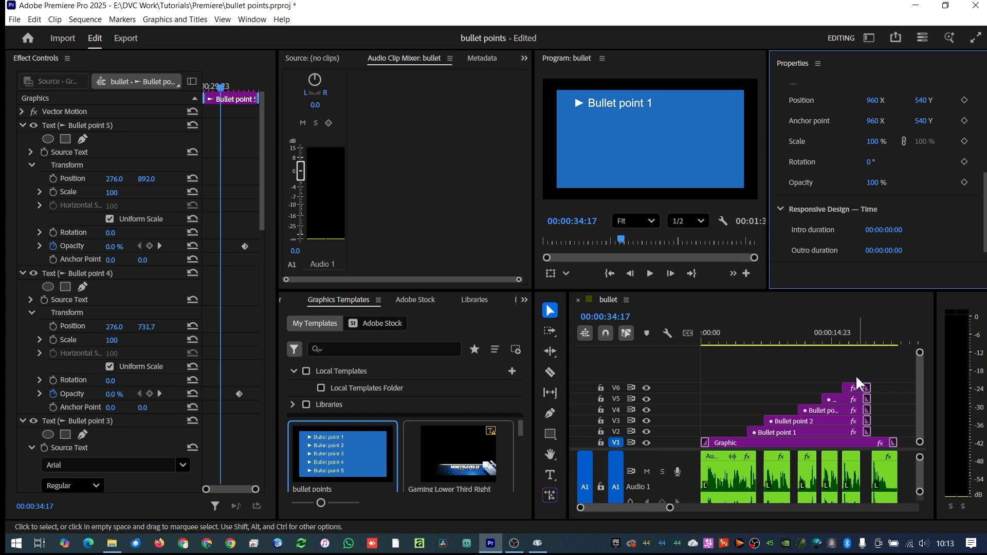
{"action": "mouse_move", "coordinate": [986, 197]}
{"action": "left_mouse_down"}
{"action": "mouse_move", "coordinate": [981, 93]}
{"action": "mouse_move", "coordinate": [983, 231]}
{"action": "left_mouse_up"}
{"action": "left_click", "coordinate": [864, 117]}
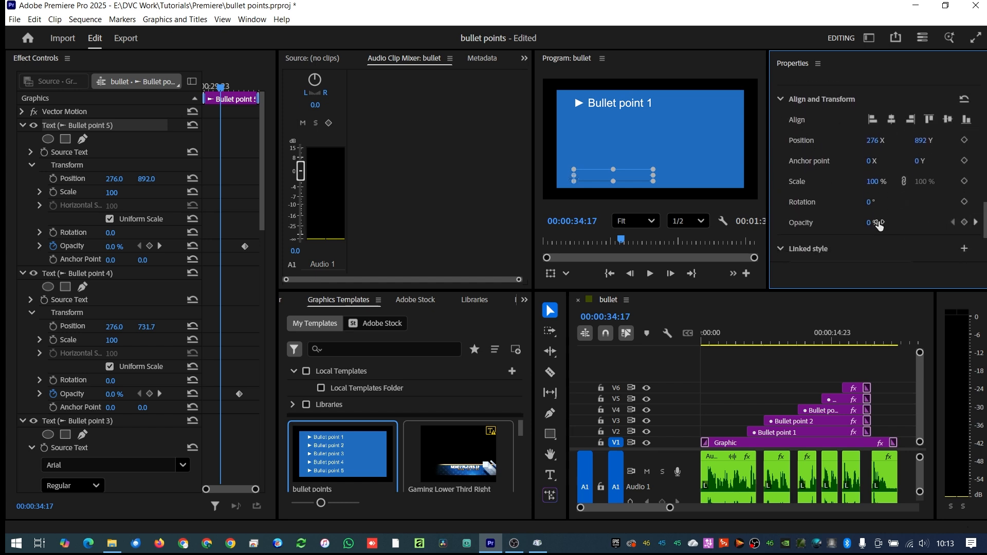
{"action": "left_click_drag", "start_coordinate": [871, 223], "coordinate": [828, 225]}
{"action": "left_click", "coordinate": [965, 222]}
{"action": "left_click", "coordinate": [965, 222]}
- Dock the Properties panel as its own full-height column and narrow it to make room for the Program monitor
{"action": "left_click_drag", "start_coordinate": [985, 221], "coordinate": [982, 111]}
{"action": "left_click_drag", "start_coordinate": [797, 64], "coordinate": [984, 247]}
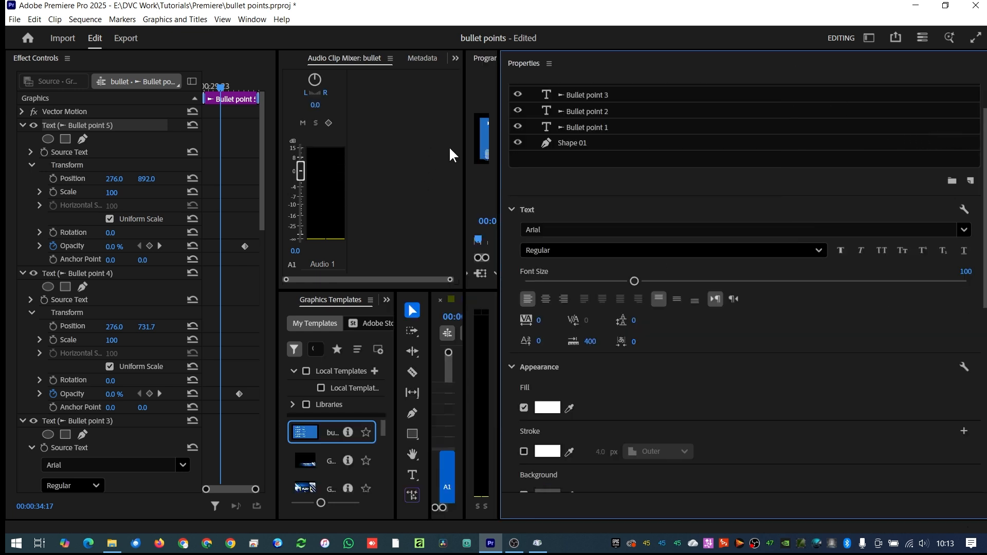
{"action": "left_click_drag", "start_coordinate": [500, 154], "coordinate": [798, 147]}
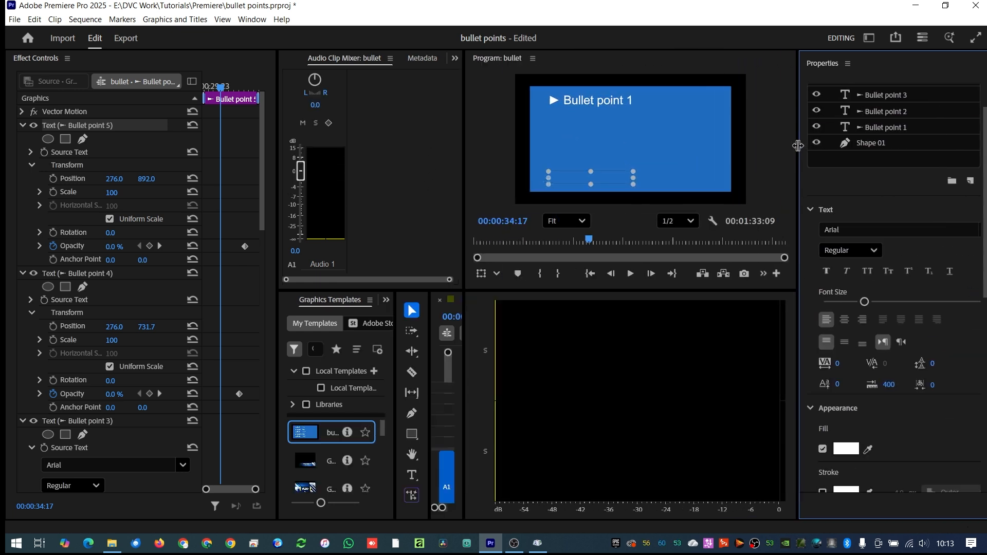
- Collapse the Text and Appearance properties, widen the timeline, and narrow the Effect Controls column
{"action": "left_click", "coordinate": [811, 408]}
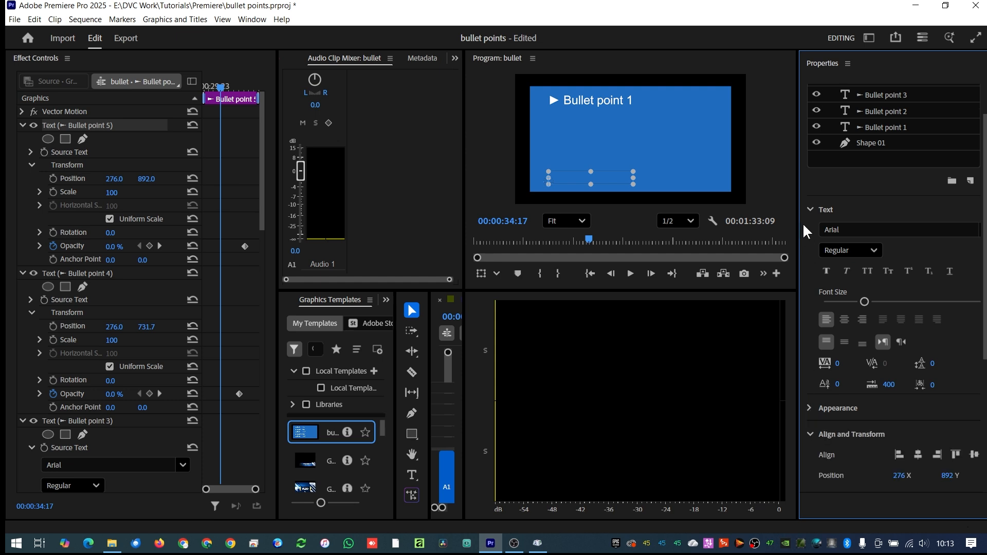
{"action": "left_click", "coordinate": [810, 210]}
{"action": "left_click_drag", "start_coordinate": [465, 314], "coordinate": [735, 314]}
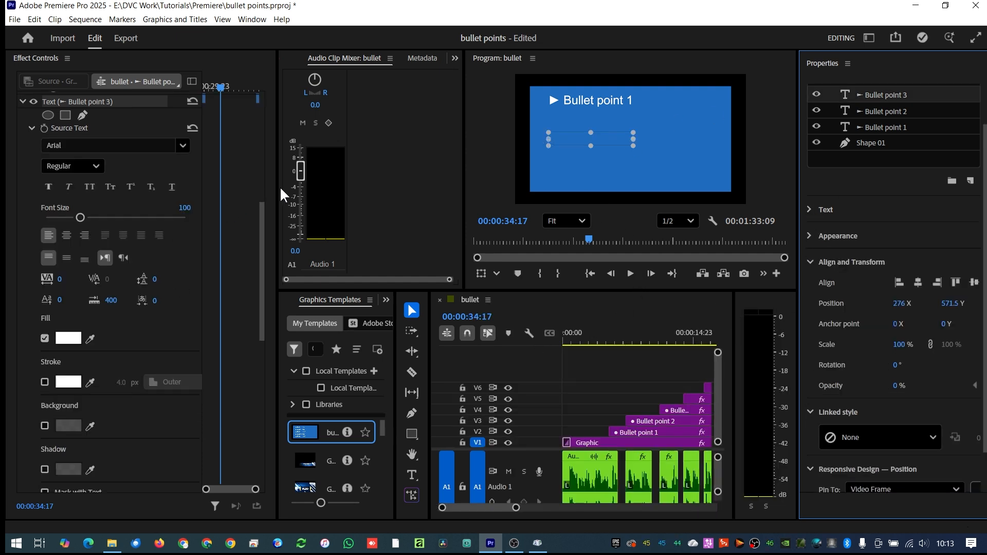
{"action": "left_click_drag", "start_coordinate": [280, 189], "coordinate": [247, 189]}
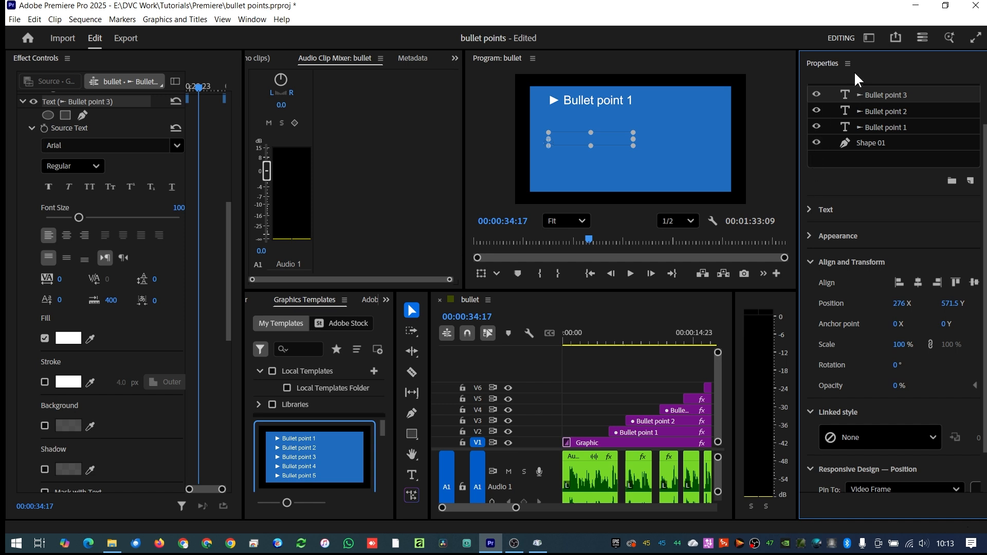
- Reset the Editing workspace to its saved layout
{"action": "left_click", "coordinate": [865, 39]}
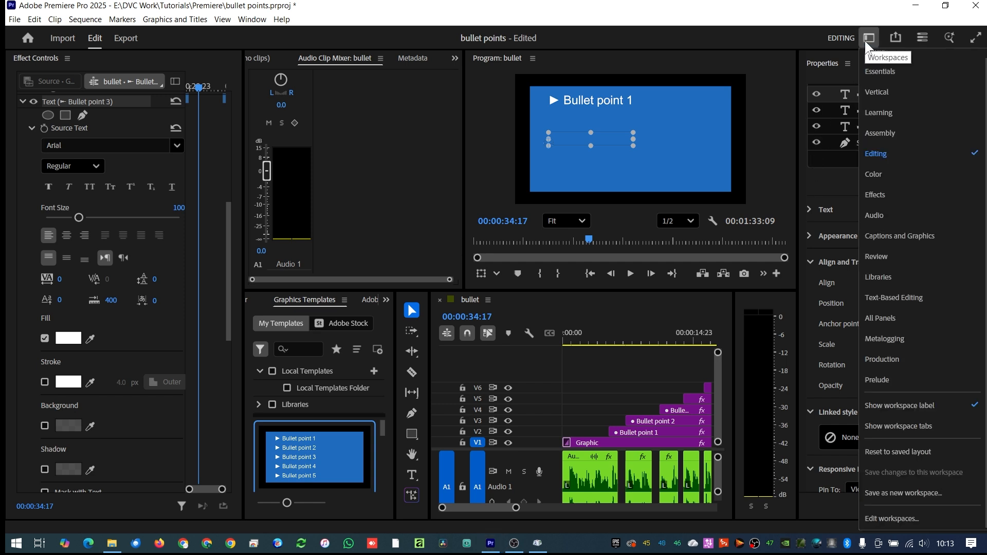
{"action": "left_click", "coordinate": [887, 452]}
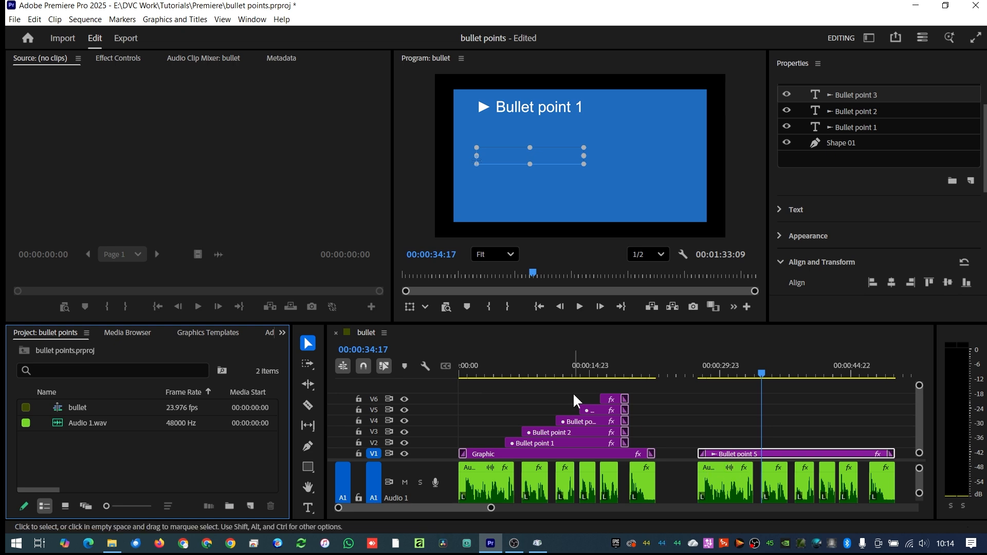
- Compare the separate bullet clips at 00:00:16:05 with the single template clip at 00:00:31:11
{"action": "left_click", "coordinate": [600, 366]}
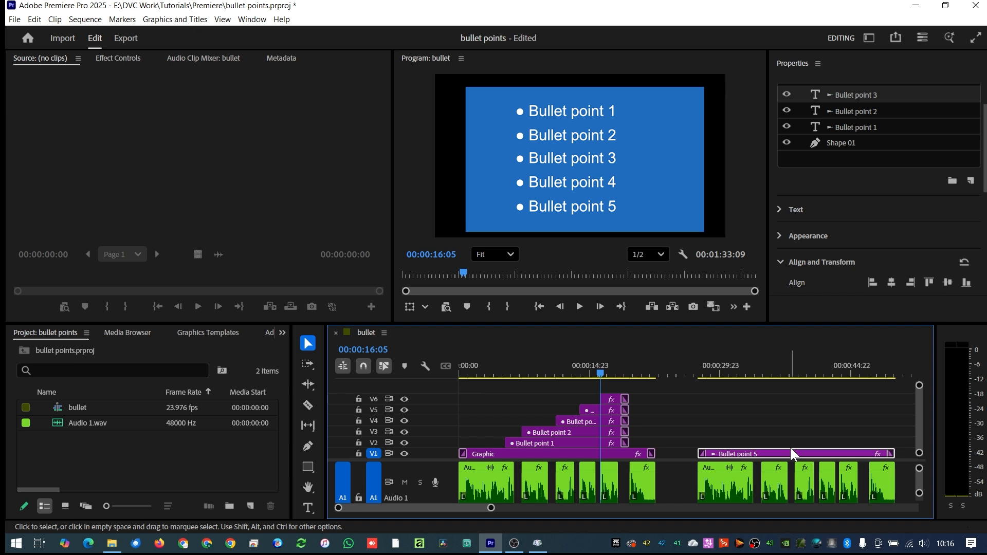
{"action": "left_click", "coordinate": [734, 368]}
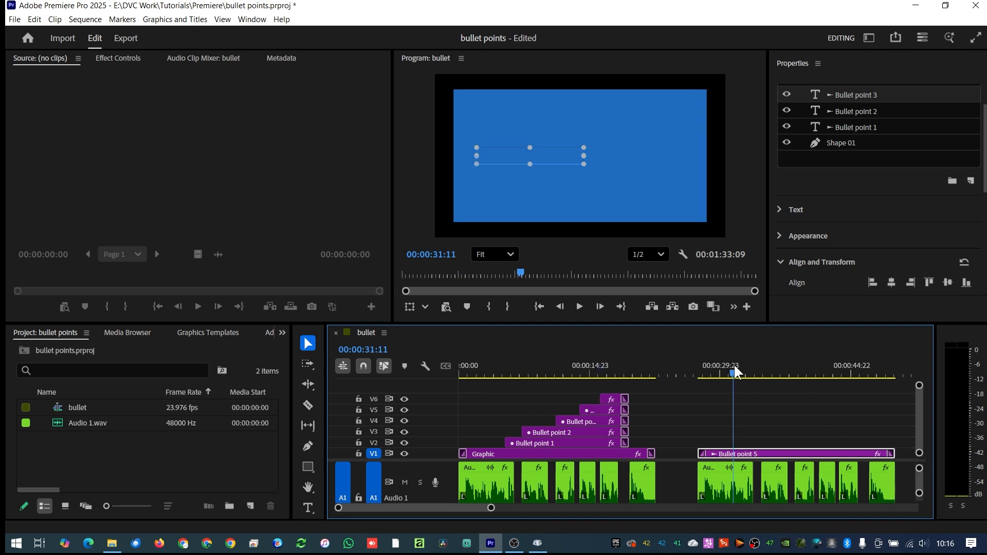